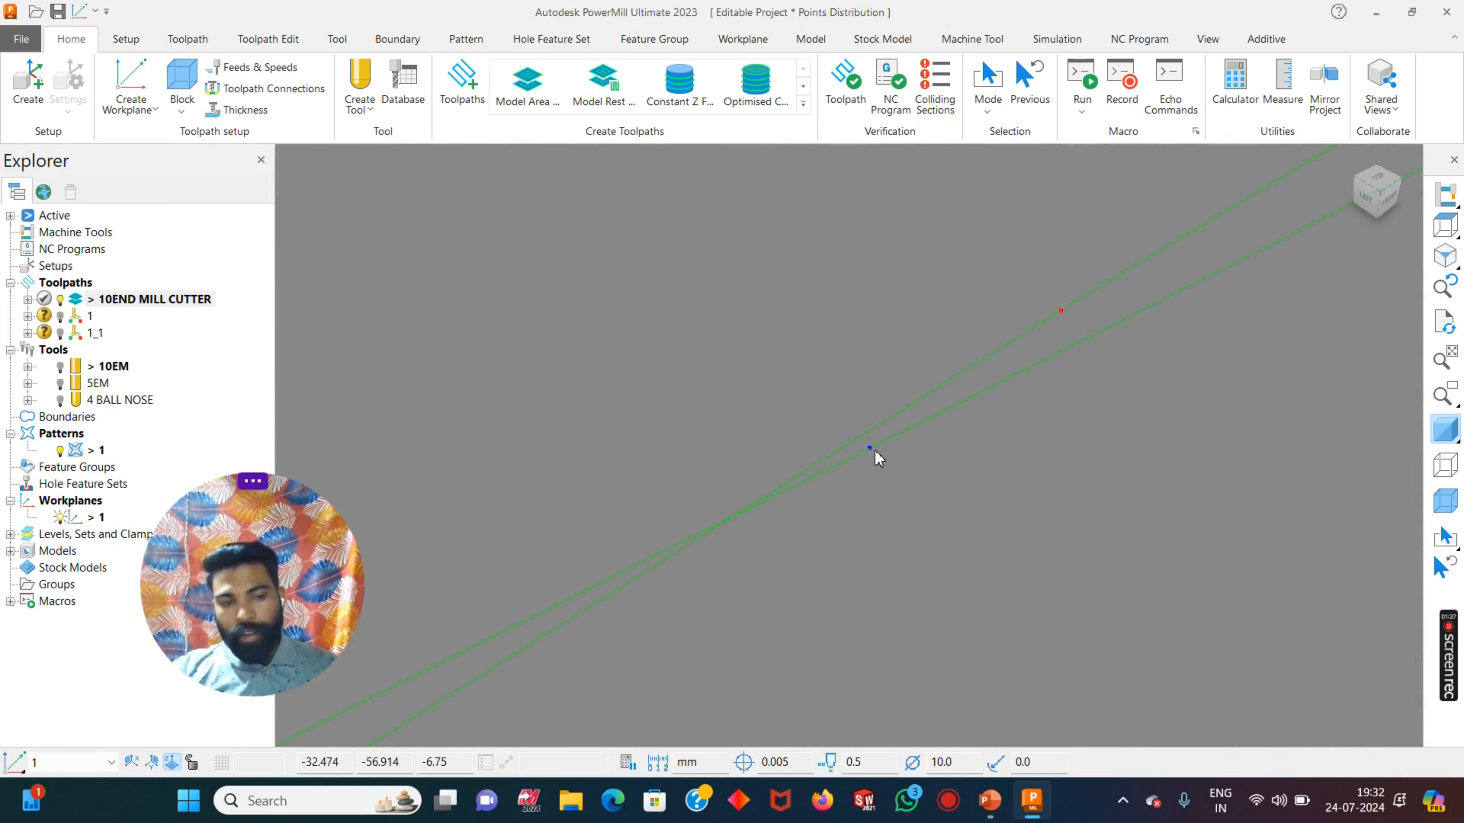
- Examine the point distribution along the curved and straight cutting moves of the 10END MILL CUTTER toolpath
{"action": "scroll", "coordinate": [905, 418], "scroll_direction": "down", "scroll_amount": 2}
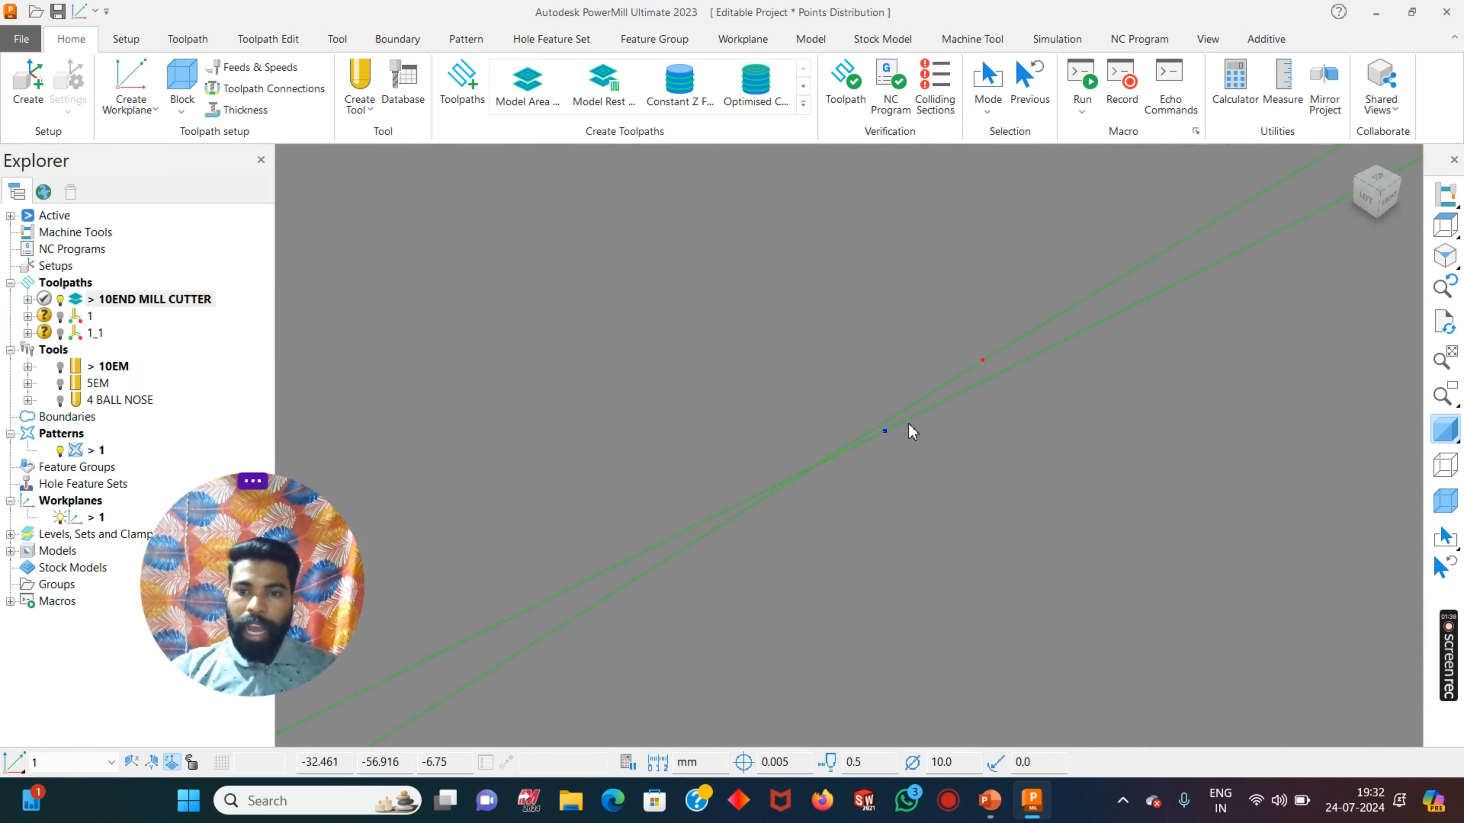
{"action": "scroll", "coordinate": [916, 456], "scroll_direction": "down", "scroll_amount": 3}
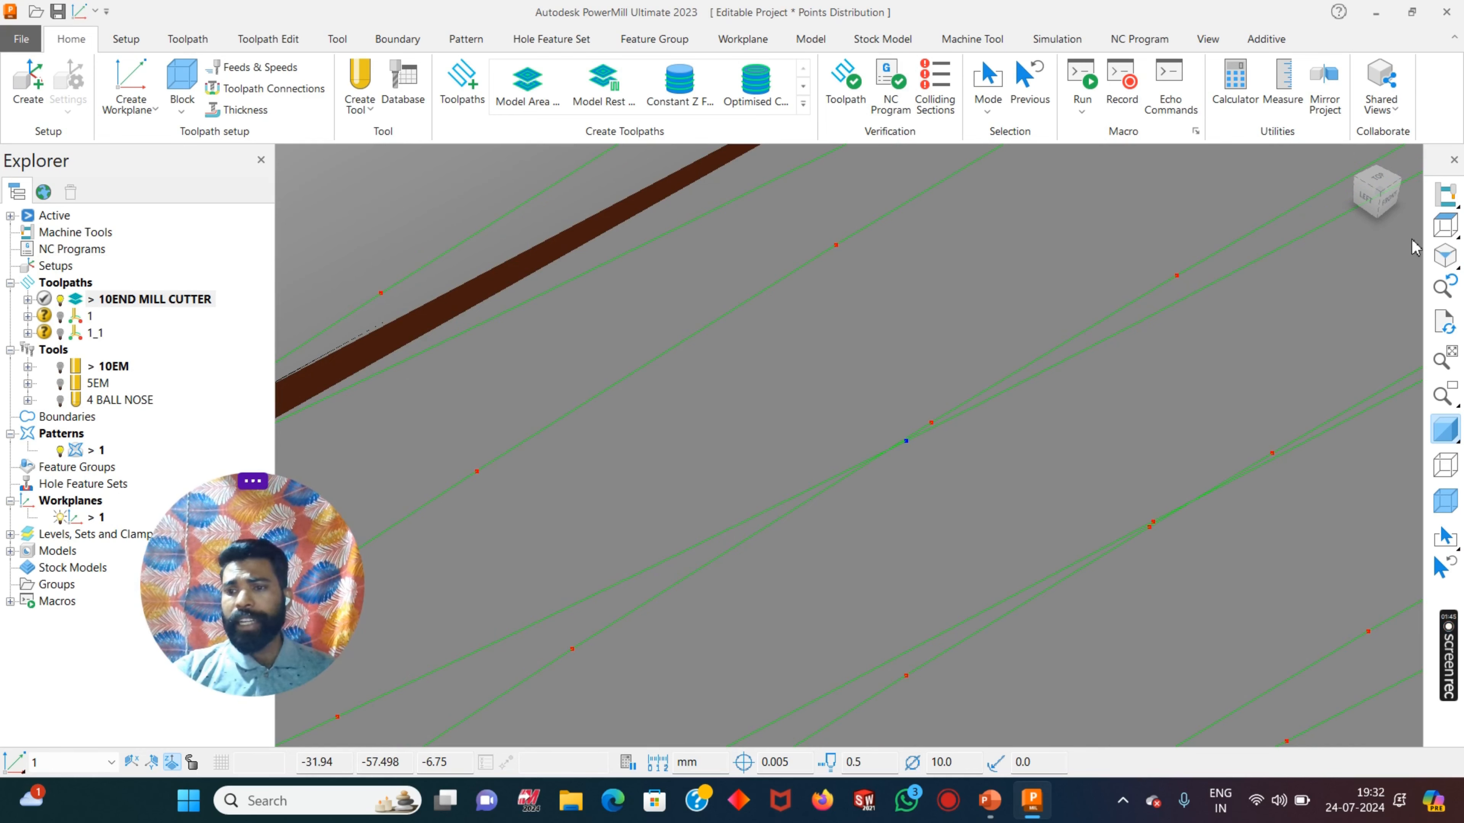
{"action": "left_click", "coordinate": [1445, 255]}
{"action": "scroll", "coordinate": [719, 455], "scroll_direction": "up", "scroll_amount": 3}
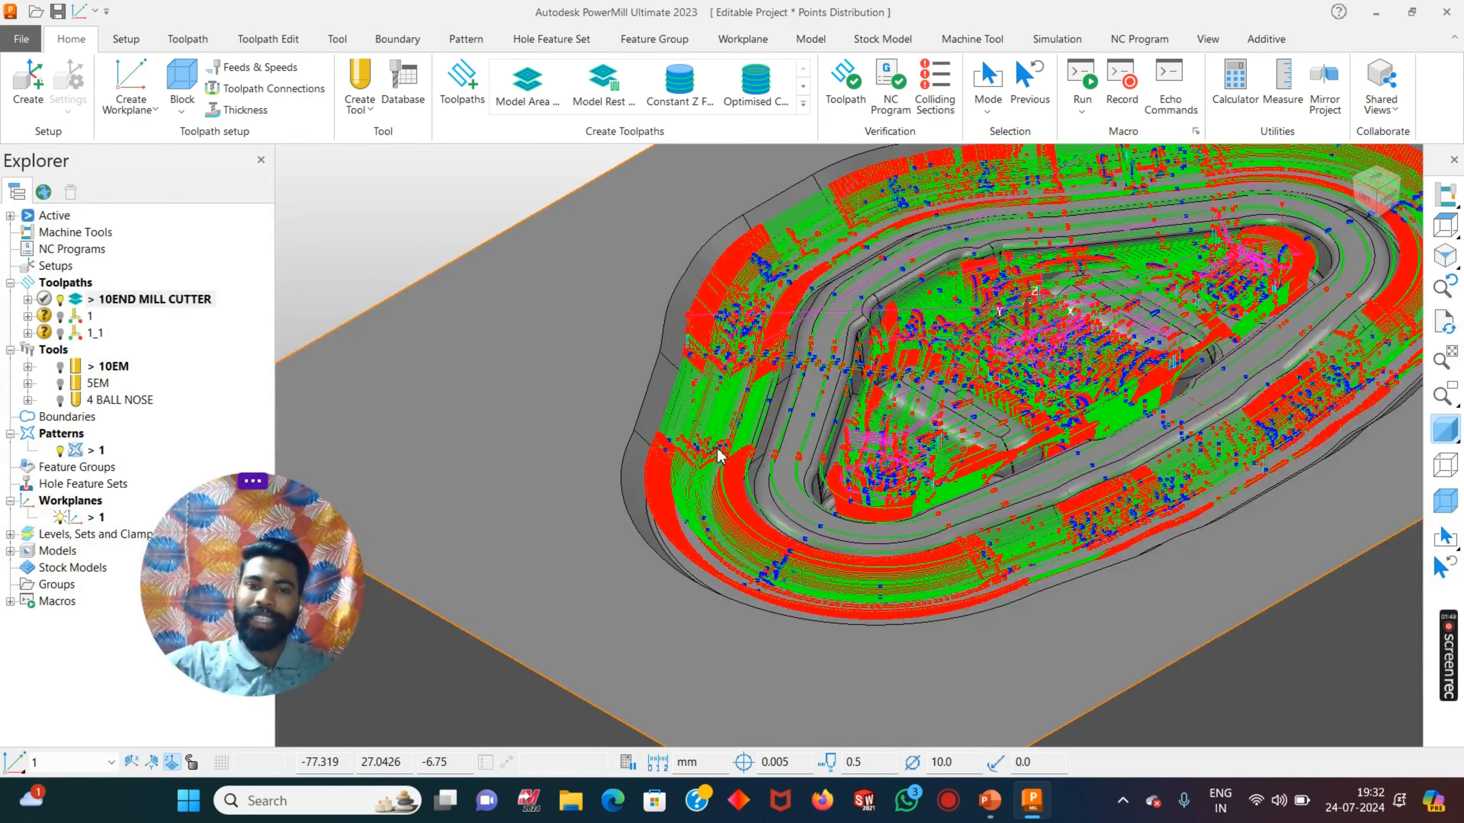
{"action": "scroll", "coordinate": [718, 343], "scroll_direction": "up", "scroll_amount": 6}
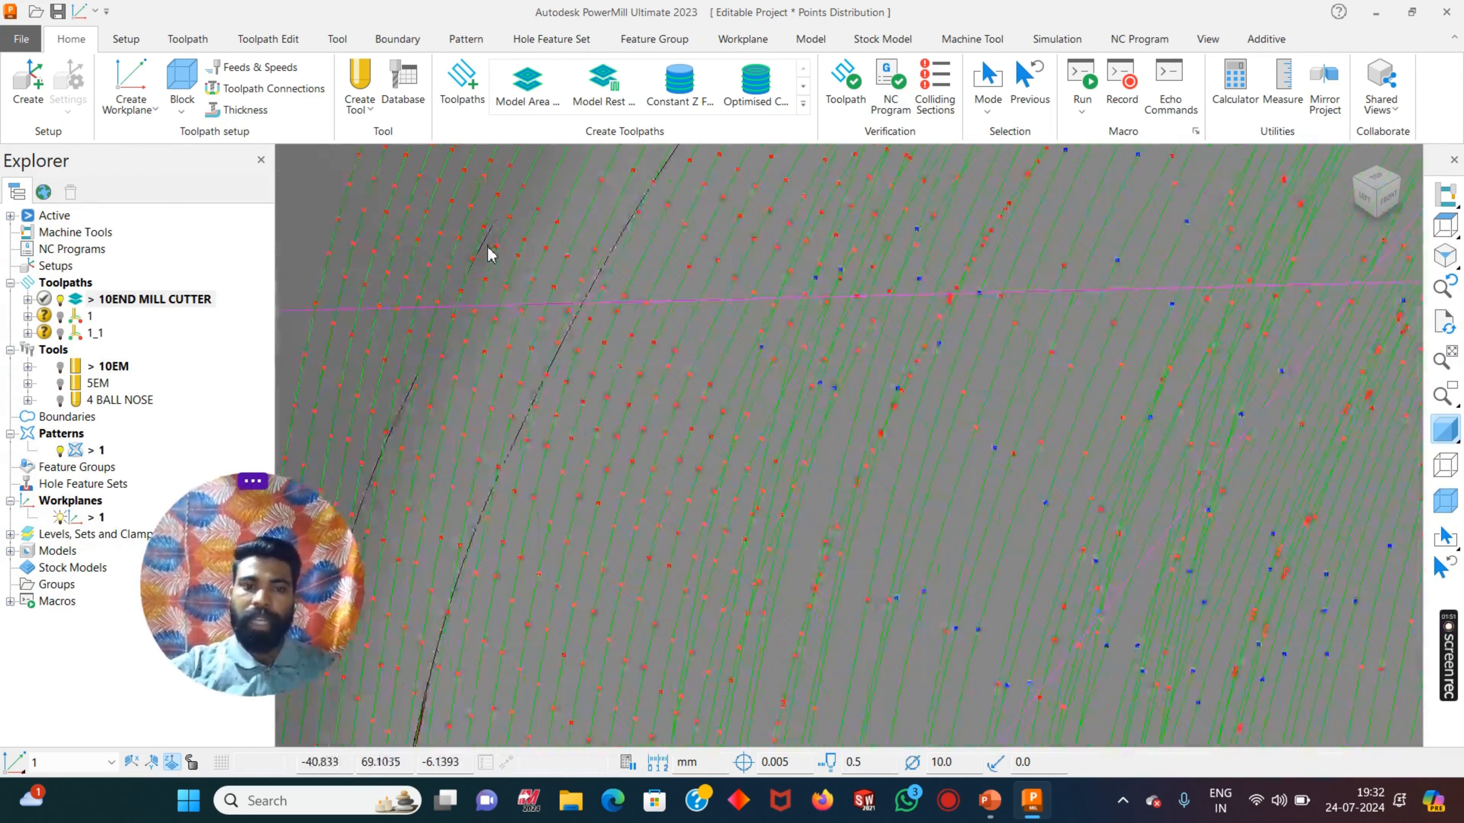
{"action": "scroll", "coordinate": [605, 277], "scroll_direction": "down", "scroll_amount": 5}
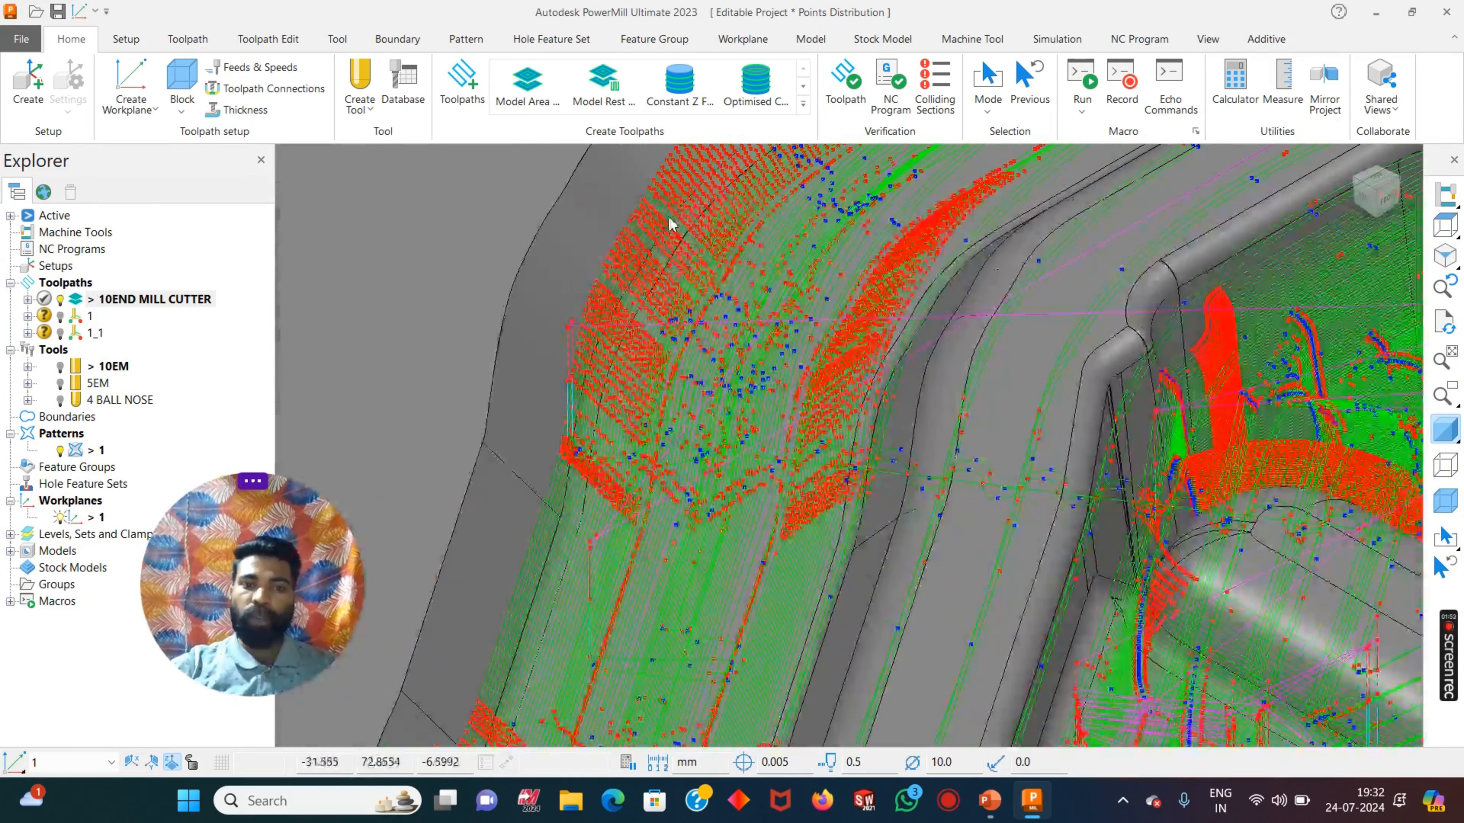
{"action": "scroll", "coordinate": [670, 224], "scroll_direction": "up", "scroll_amount": 6}
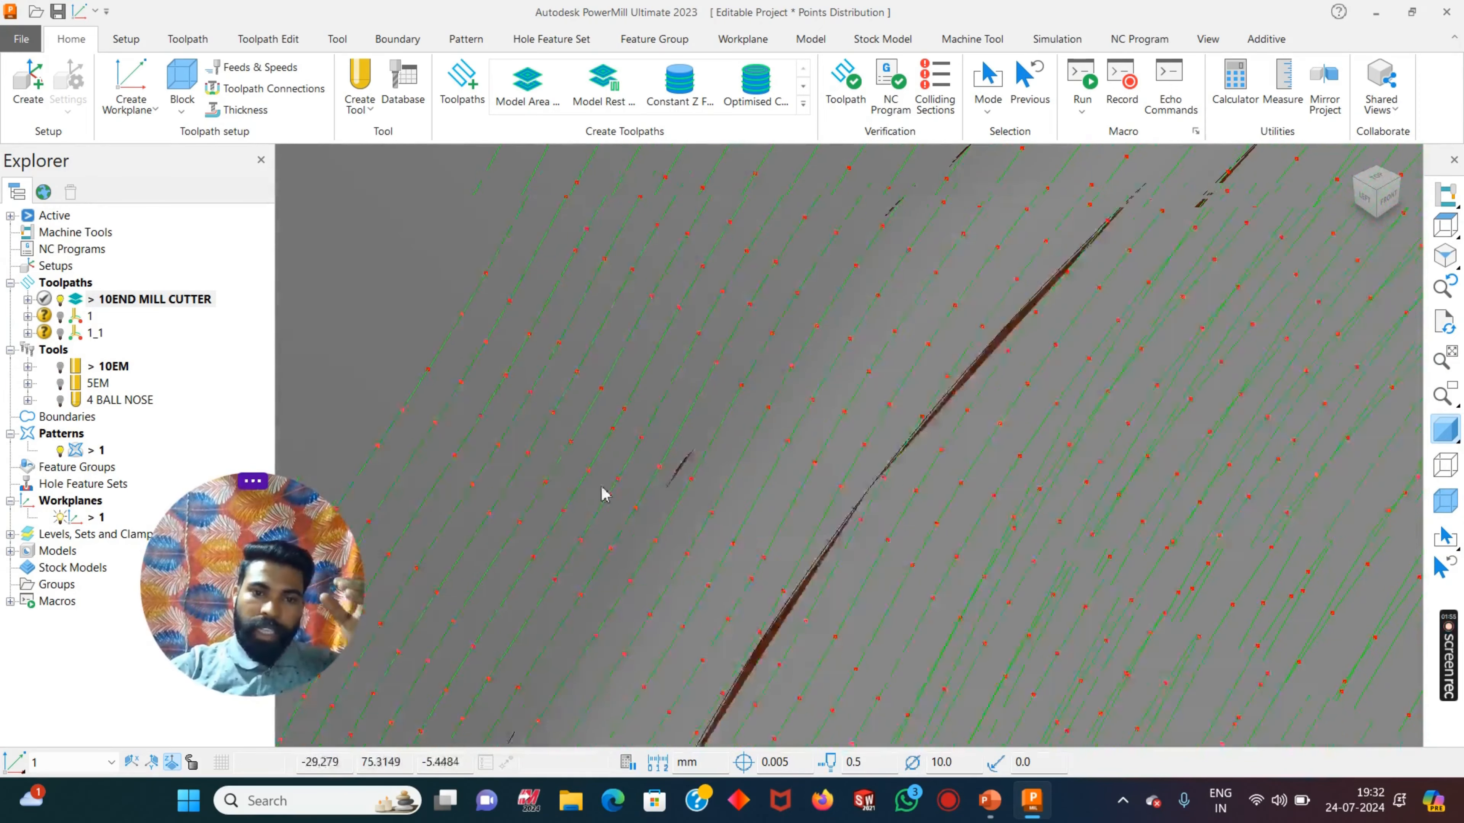
{"action": "scroll", "coordinate": [601, 519], "scroll_direction": "down", "scroll_amount": 5}
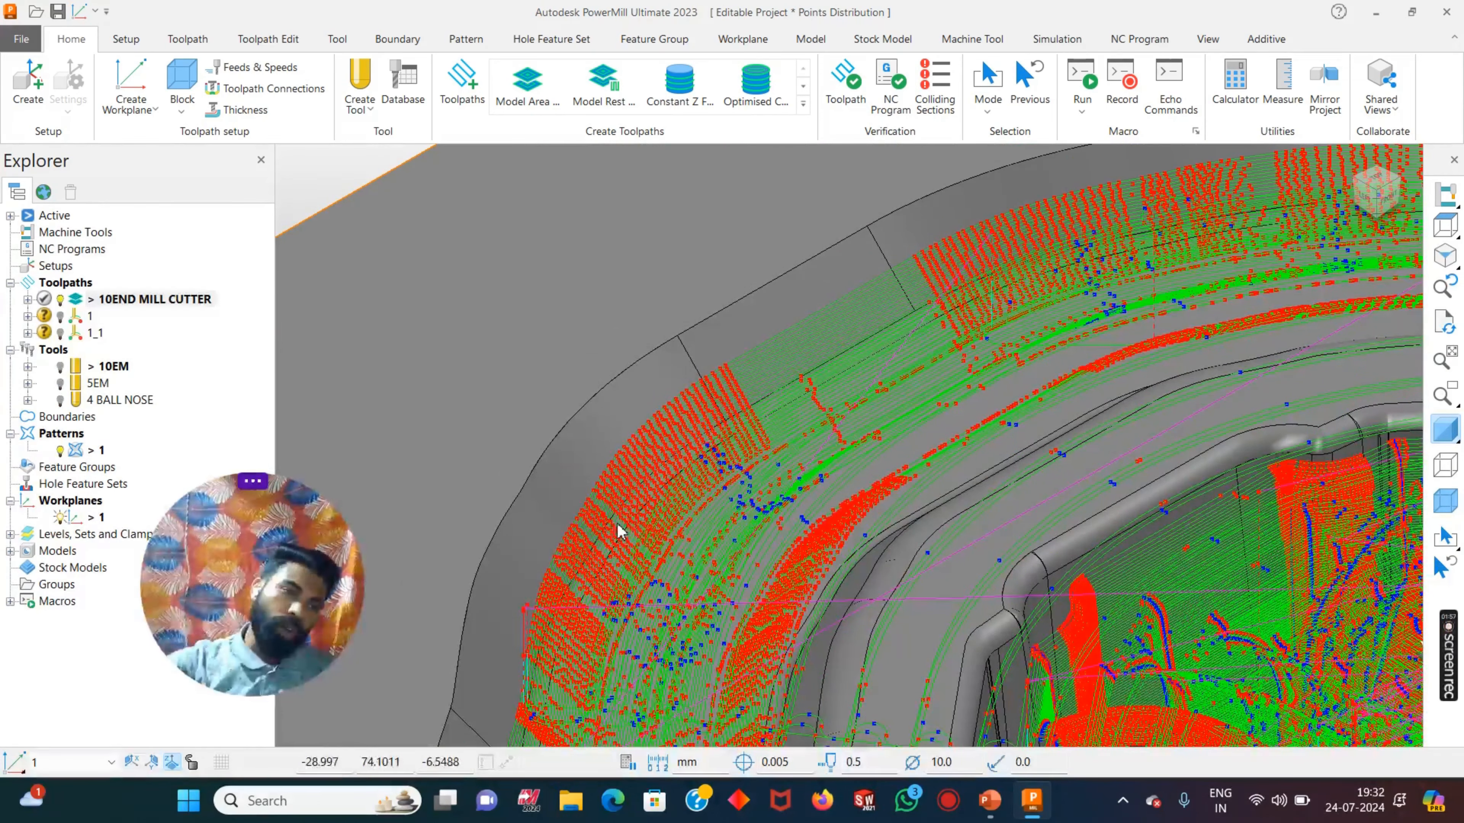
- Hide the 10END MILL CUTTER toolpath, then display and activate toolpath 1
{"action": "left_click", "coordinate": [59, 299]}
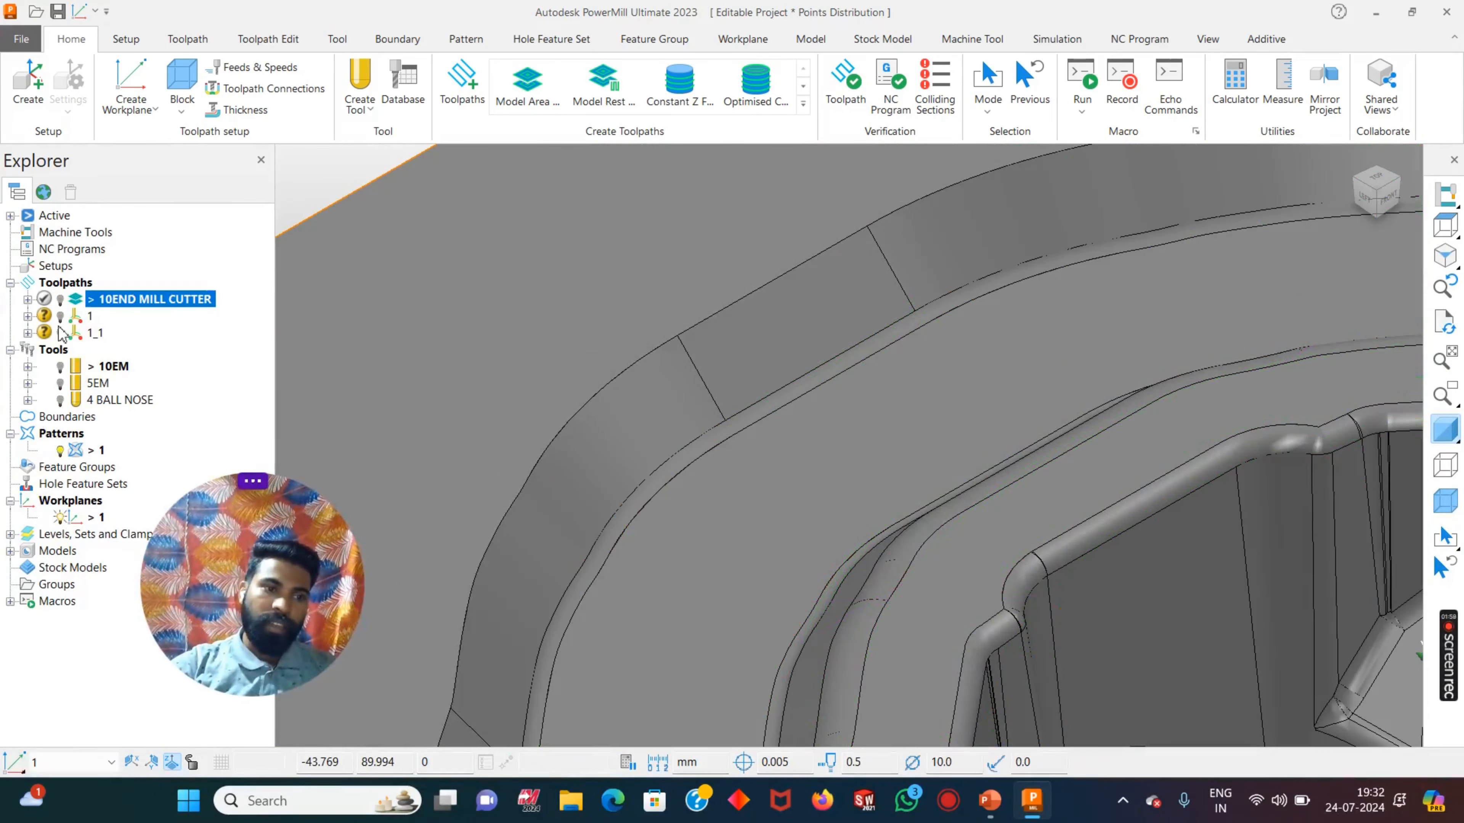
{"action": "left_click", "coordinate": [61, 333]}
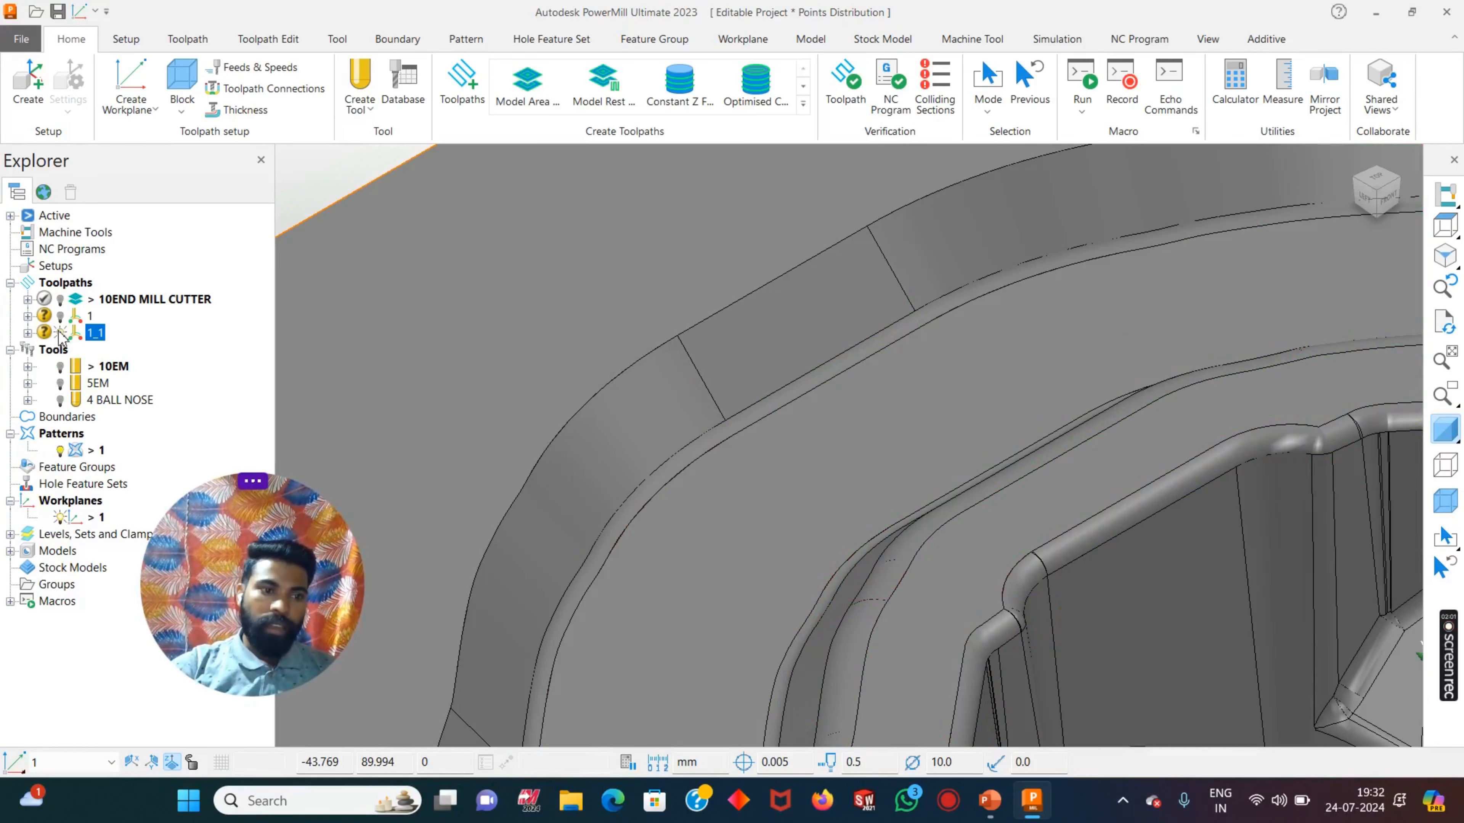
{"action": "left_click", "coordinate": [60, 315]}
{"action": "right_click", "coordinate": [87, 319]}
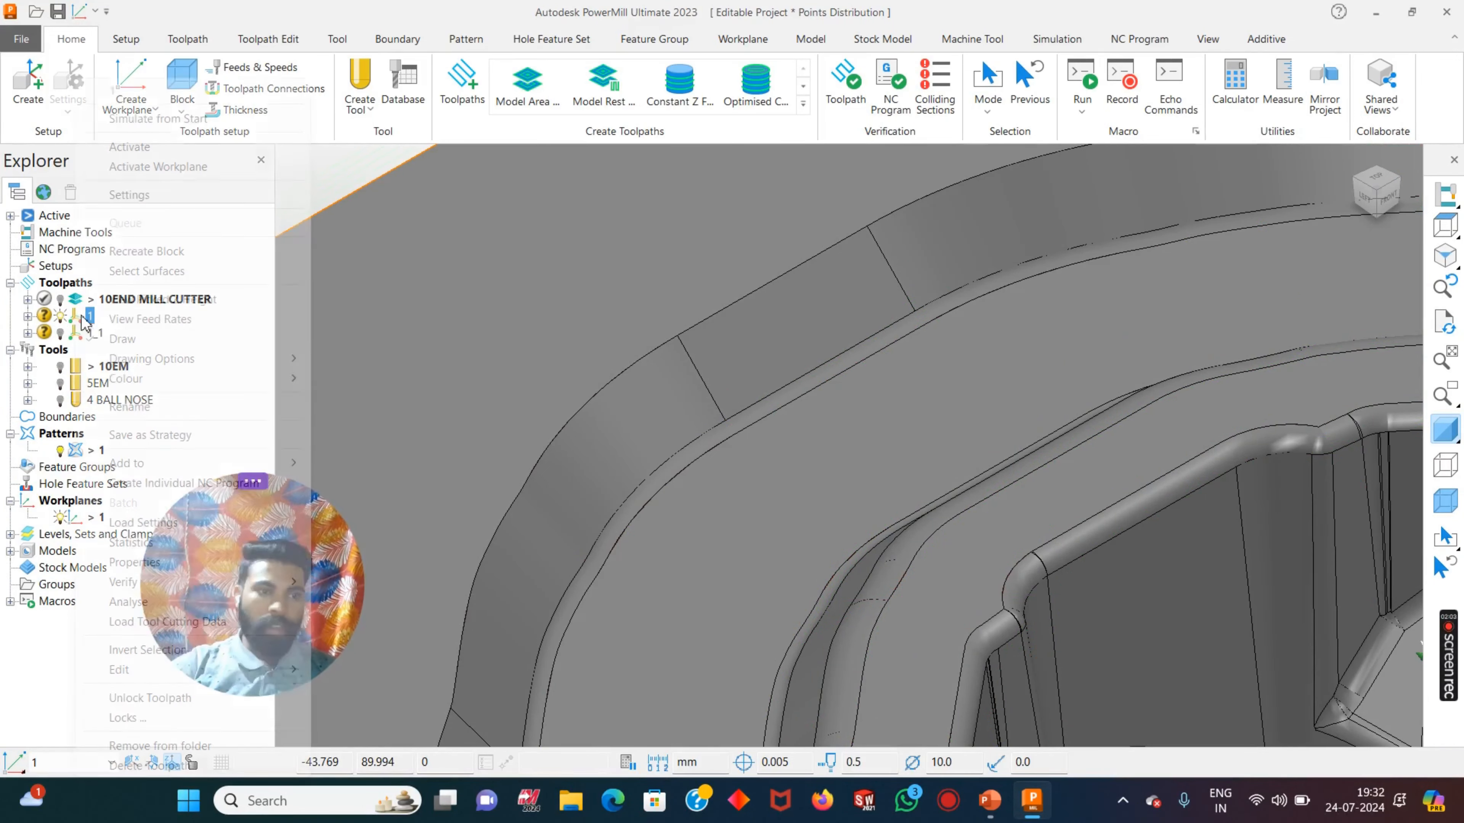
{"action": "left_click", "coordinate": [136, 148]}
{"action": "scroll", "coordinate": [728, 252], "scroll_direction": "down", "scroll_amount": 7}
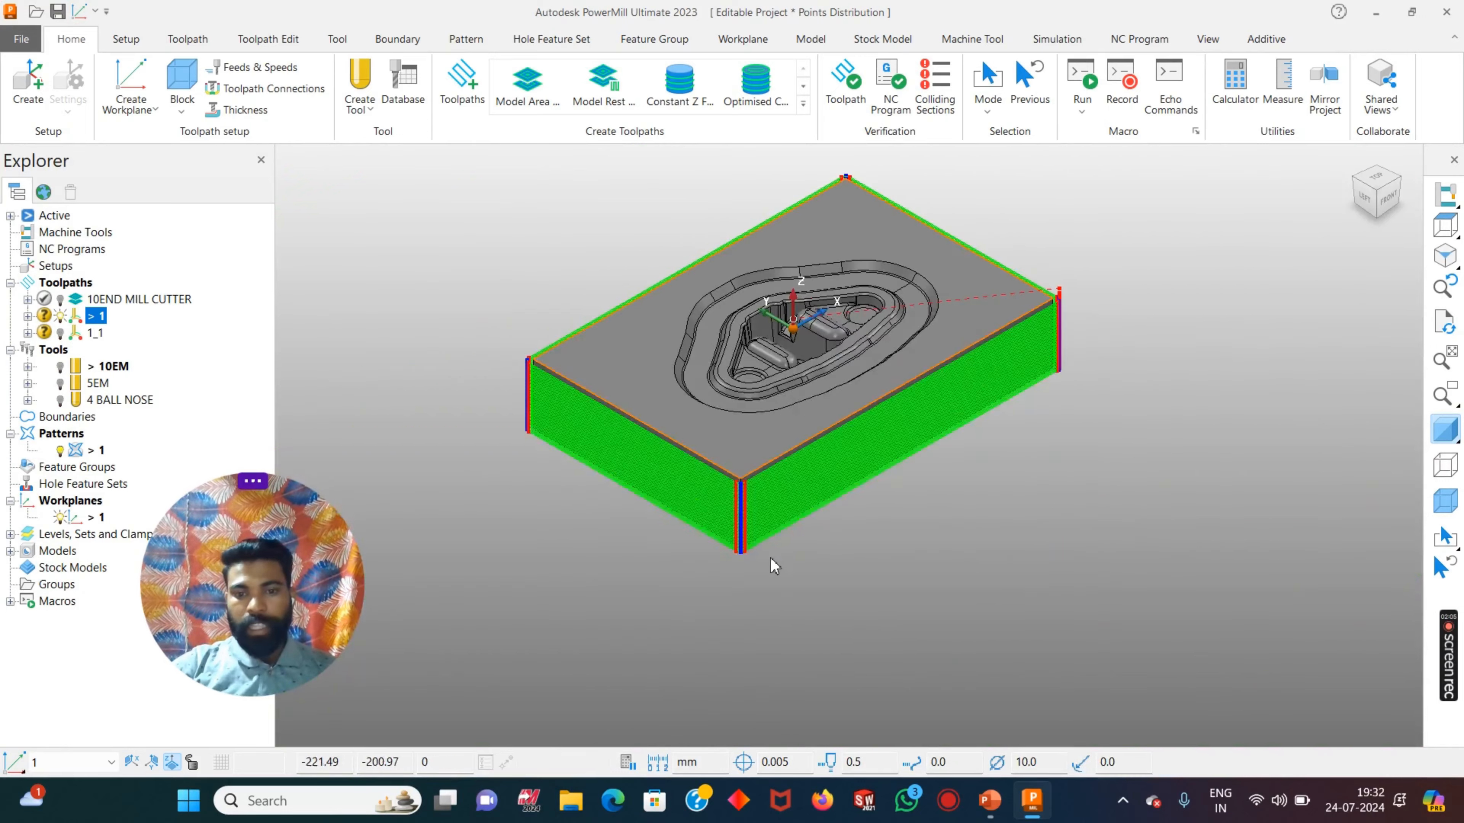
- Inspect the points on toolpath 1 where its passes wrap around the block's vertical corners
{"action": "scroll", "coordinate": [774, 566], "scroll_direction": "up", "scroll_amount": 10}
{"action": "scroll", "coordinate": [611, 259], "scroll_direction": "up", "scroll_amount": 2}
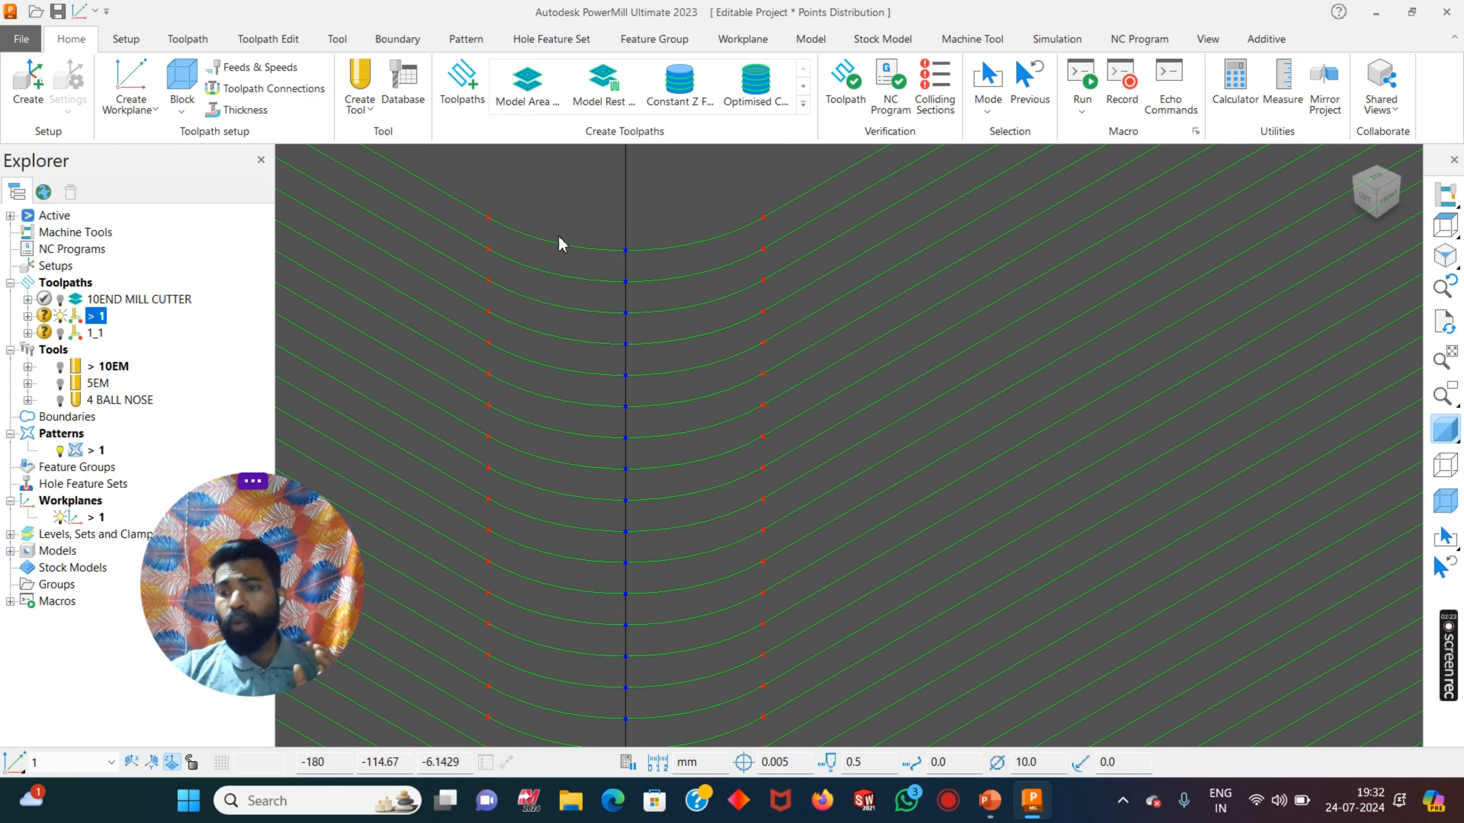
{"action": "left_click", "coordinate": [1449, 264]}
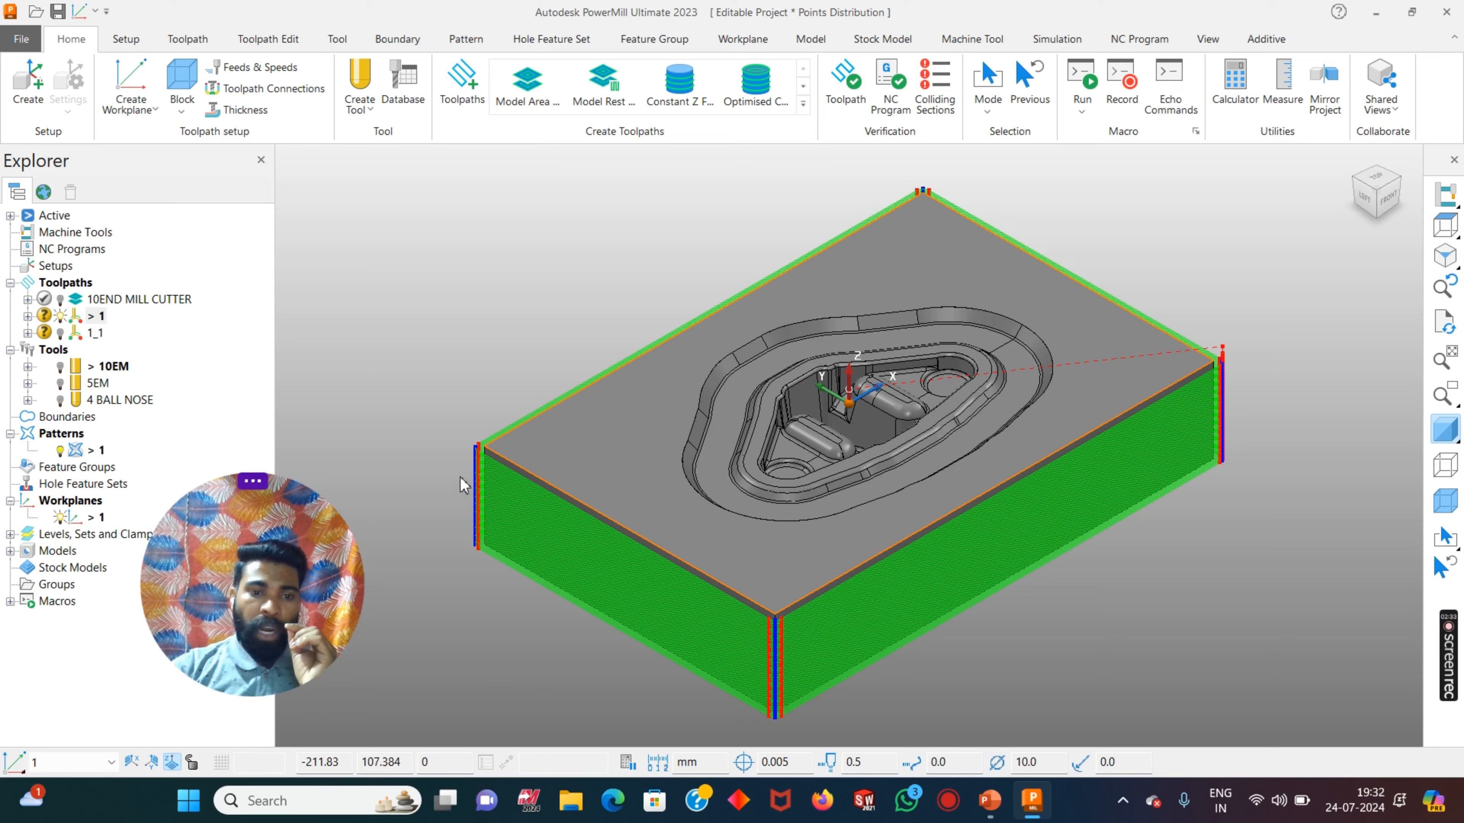
{"action": "scroll", "coordinate": [468, 484], "scroll_direction": "up", "scroll_amount": 5}
{"action": "scroll", "coordinate": [534, 425], "scroll_direction": "down", "scroll_amount": 3}
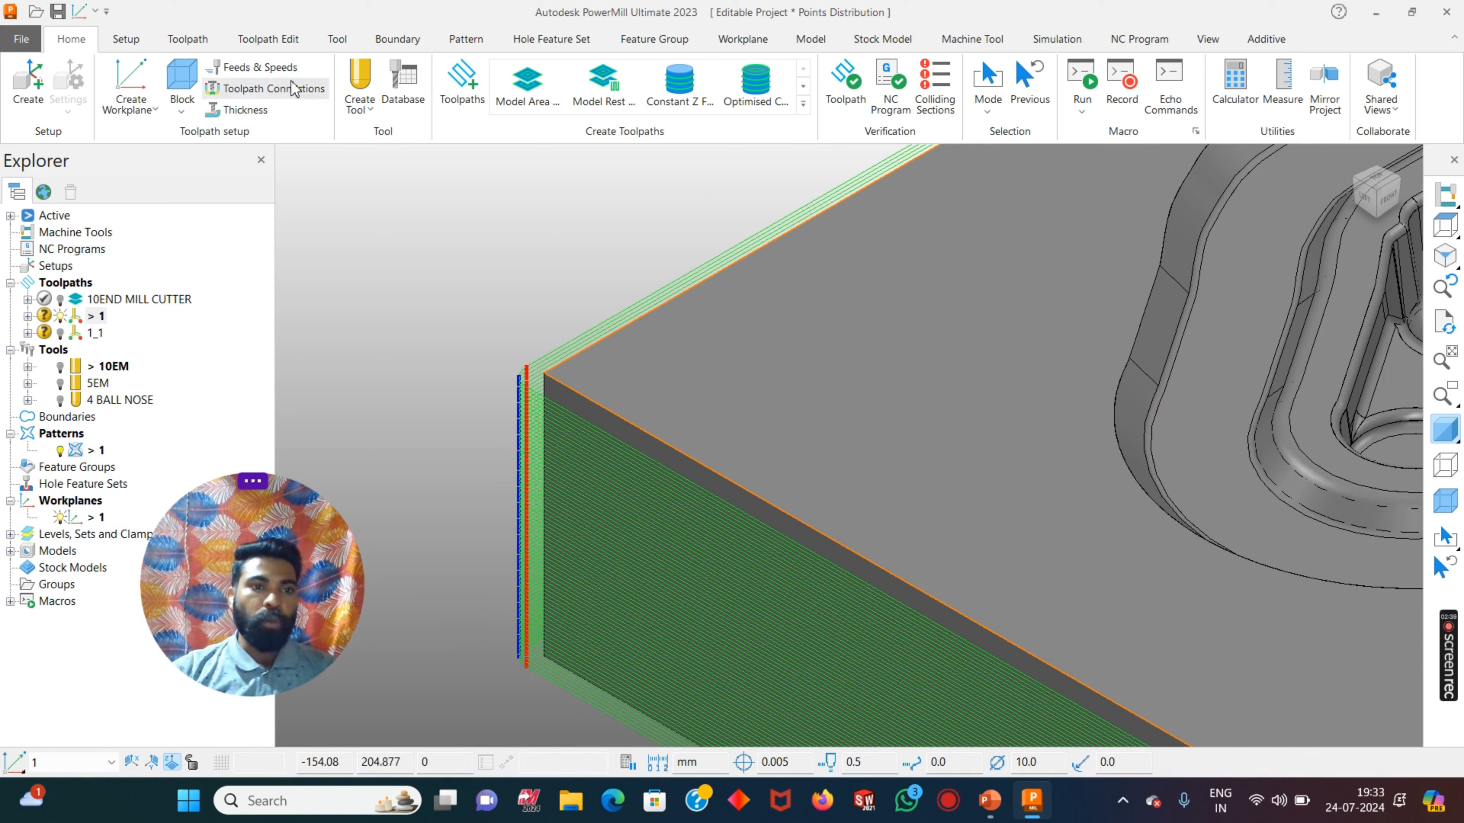
- Turn off the point display for toolpath 1 and inspect the plain cutting moves at the block's corner
{"action": "left_click", "coordinate": [193, 39]}
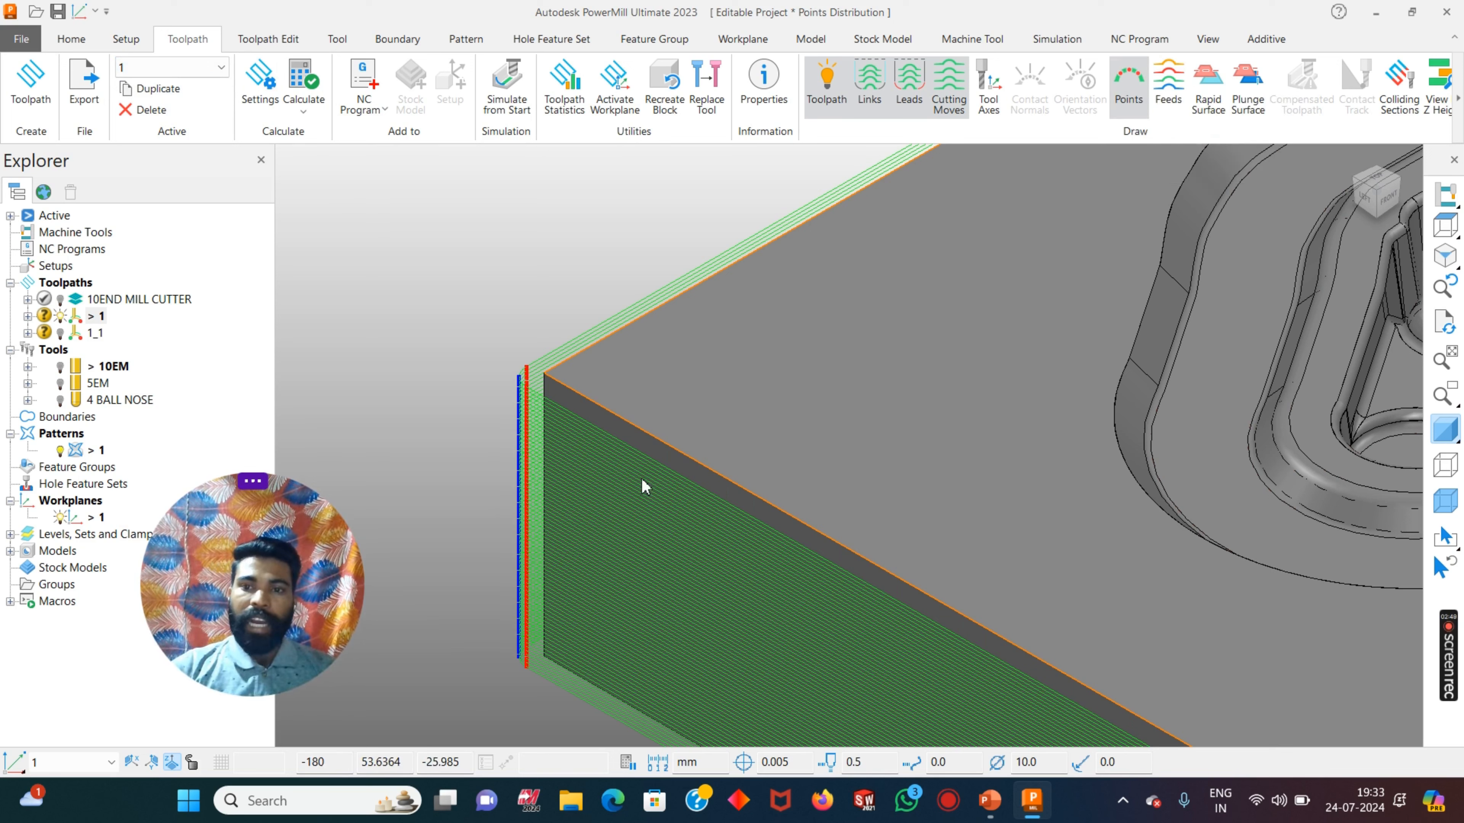
{"action": "left_click", "coordinate": [1129, 95]}
{"action": "scroll", "coordinate": [562, 435], "scroll_direction": "down", "scroll_amount": 8}
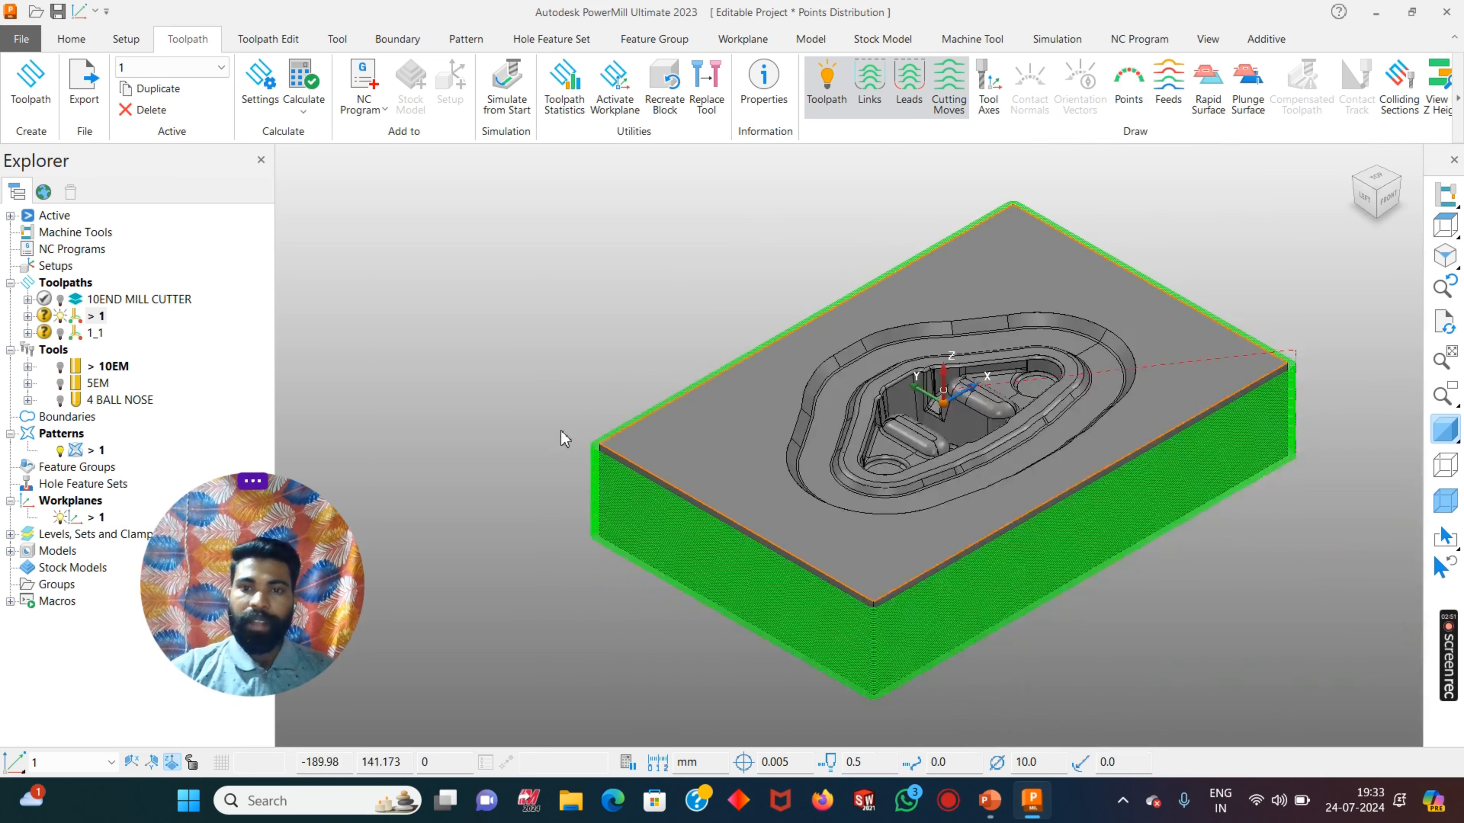
{"action": "scroll", "coordinate": [724, 551], "scroll_direction": "up", "scroll_amount": 7}
{"action": "scroll", "coordinate": [700, 518], "scroll_direction": "up", "scroll_amount": 4}
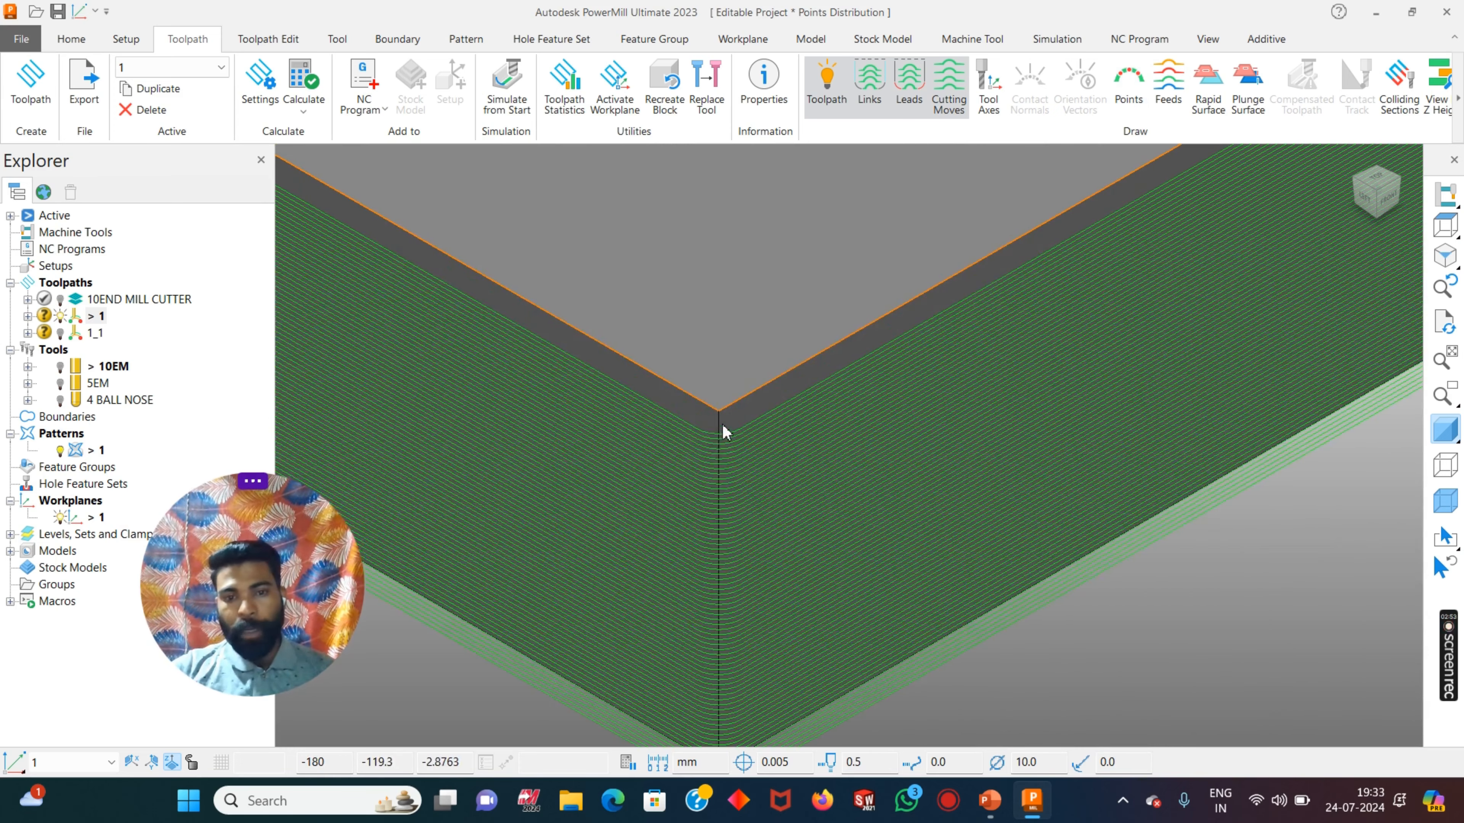
{"action": "scroll", "coordinate": [709, 426], "scroll_direction": "up", "scroll_amount": 5}
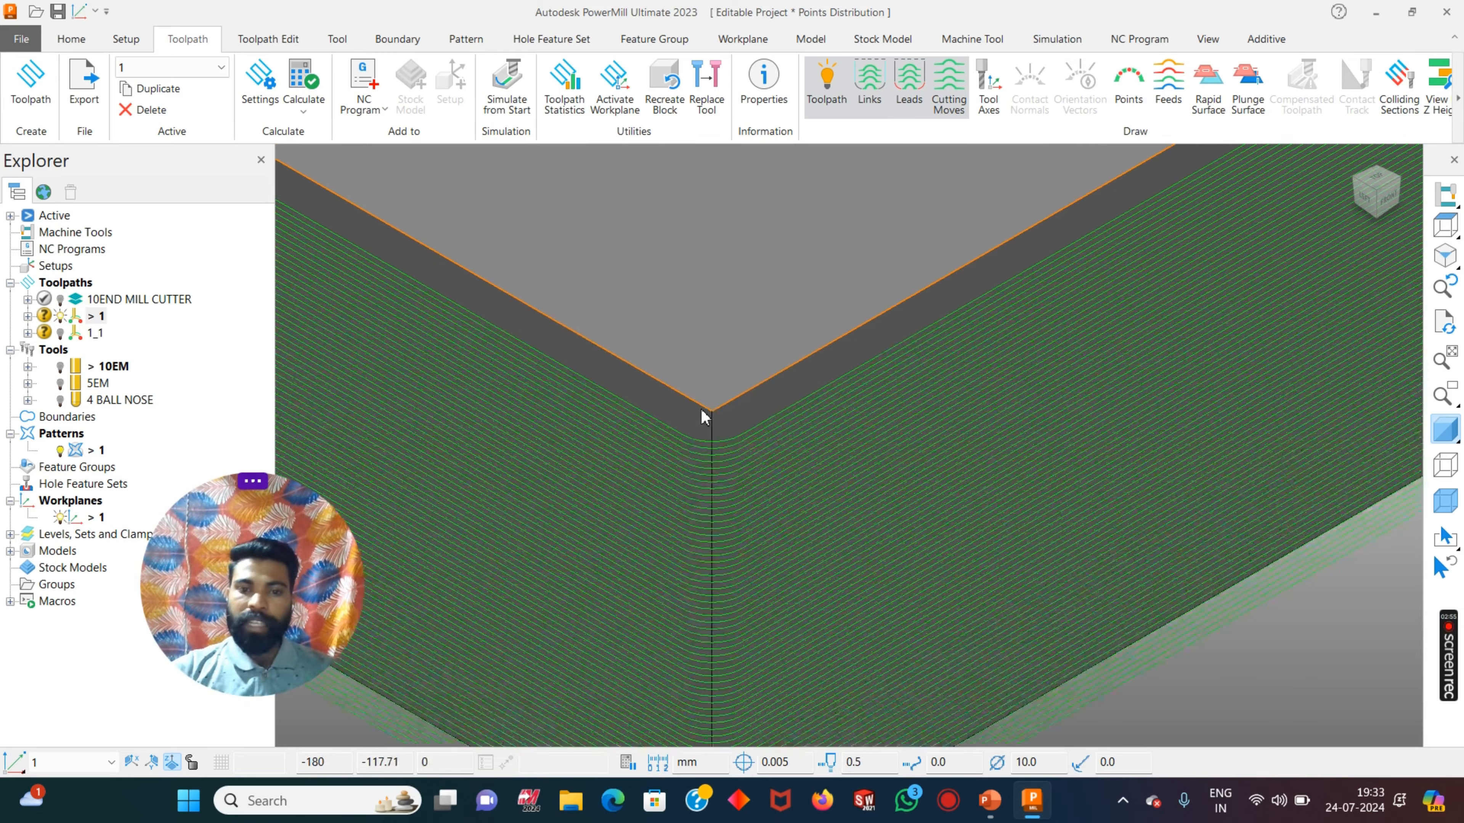
- Turn the point display for toolpath 1 back on and compare the corner arcs with and without points
{"action": "left_click", "coordinate": [1128, 81]}
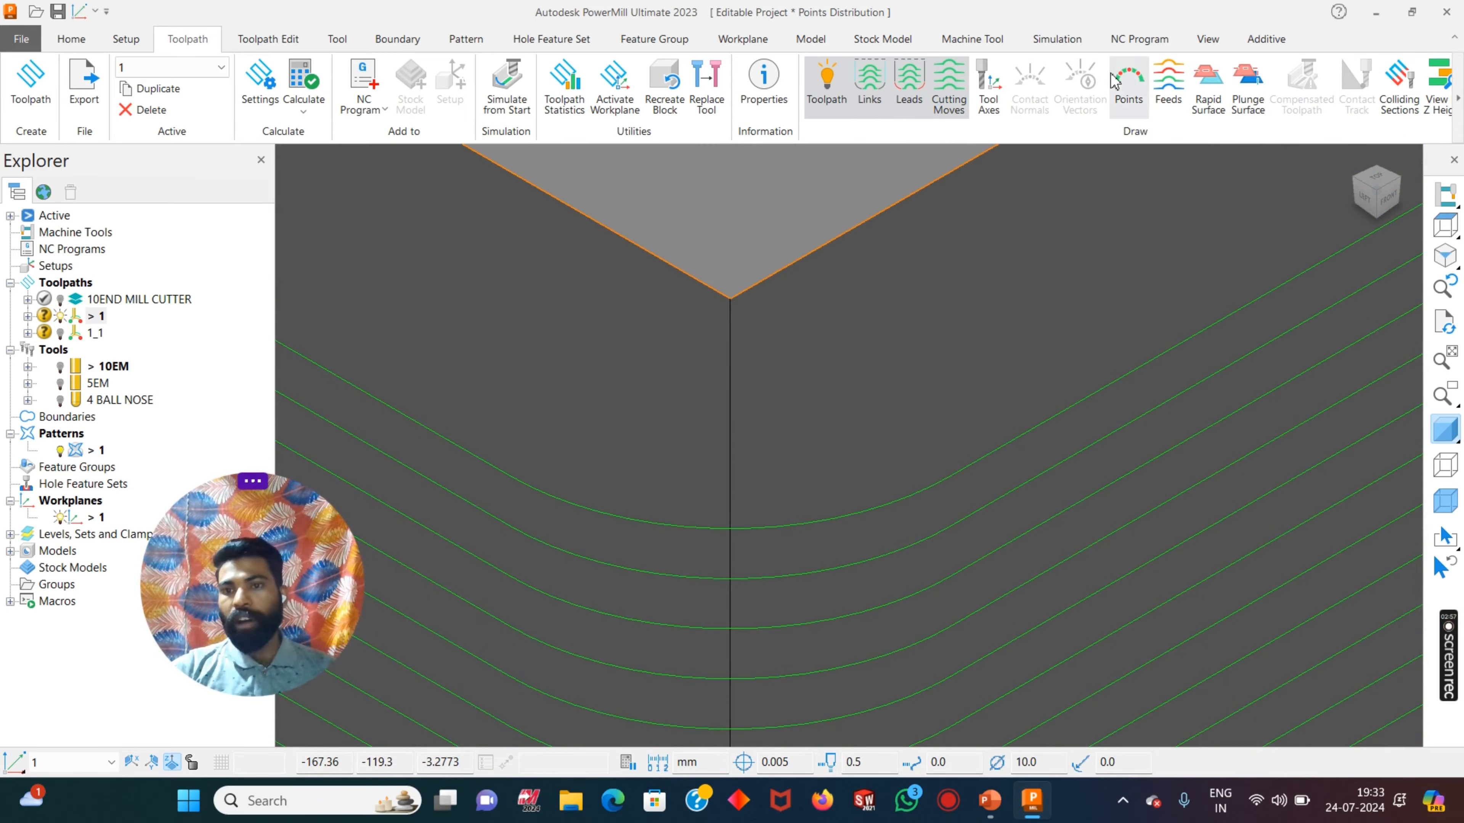
{"action": "scroll", "coordinate": [961, 517], "scroll_direction": "down", "scroll_amount": 3}
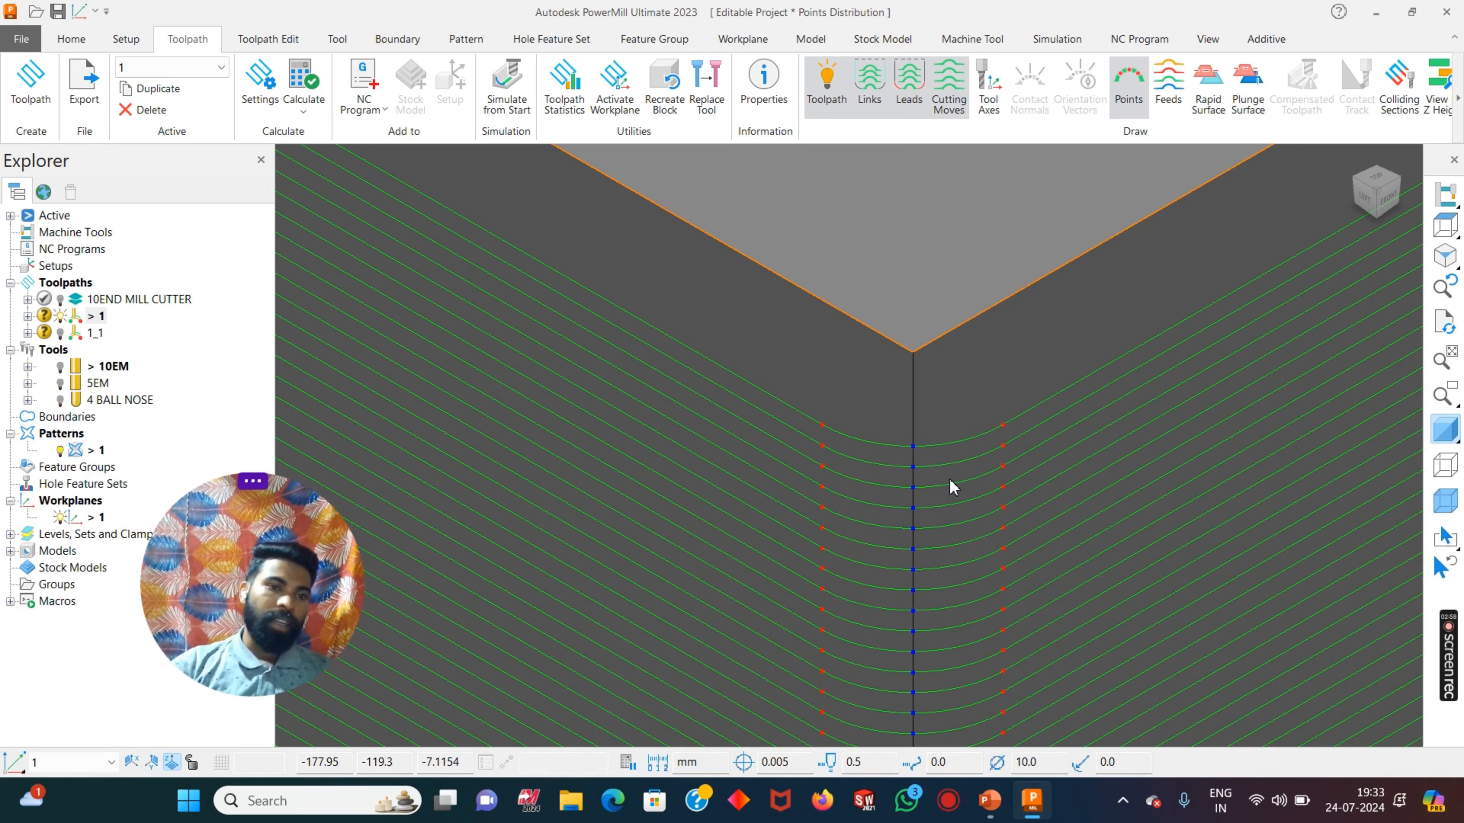
{"action": "scroll", "coordinate": [950, 490], "scroll_direction": "down", "scroll_amount": 2}
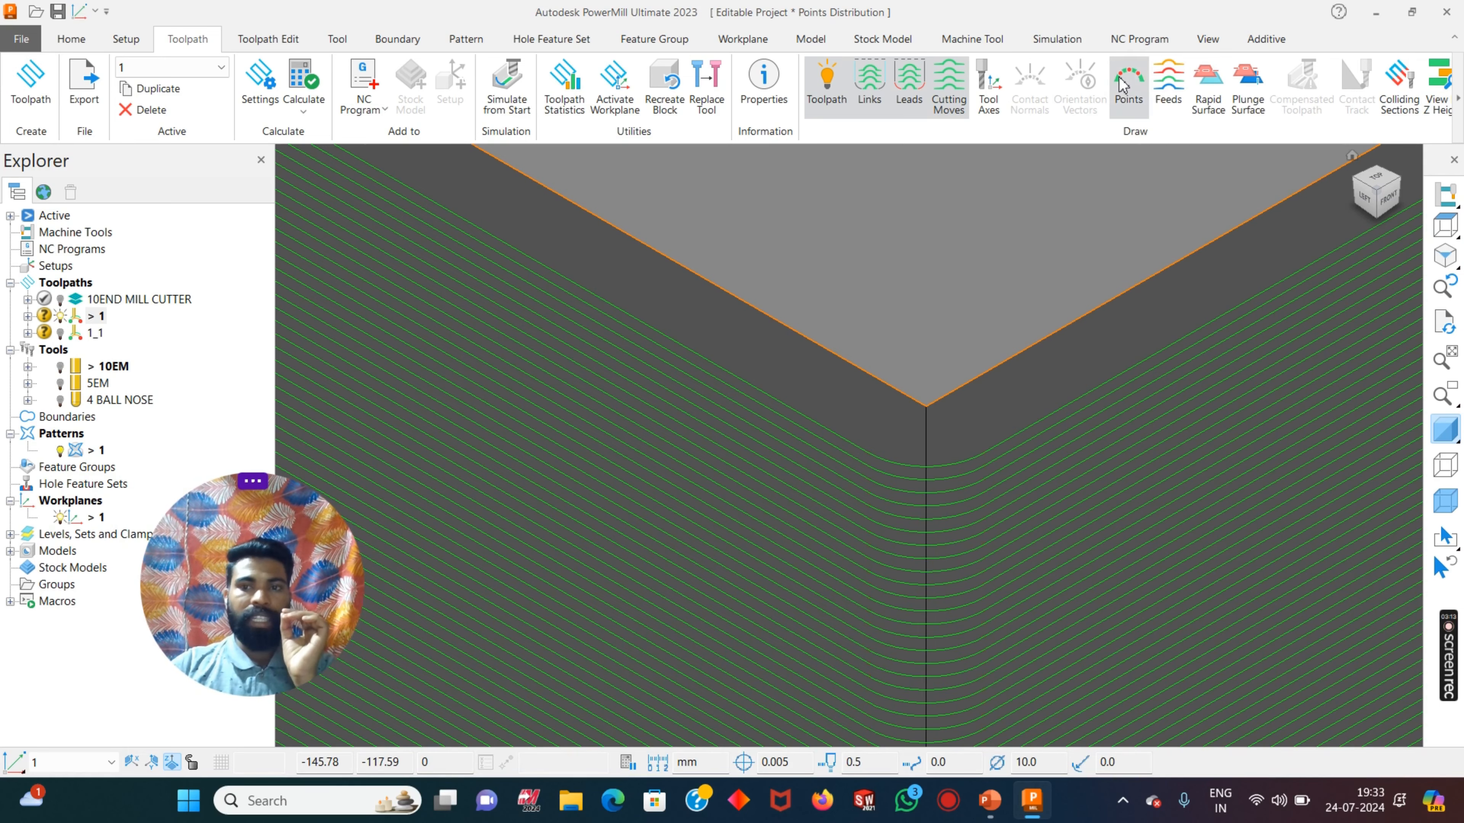
{"action": "scroll", "coordinate": [885, 631], "scroll_direction": "down", "scroll_amount": 10}
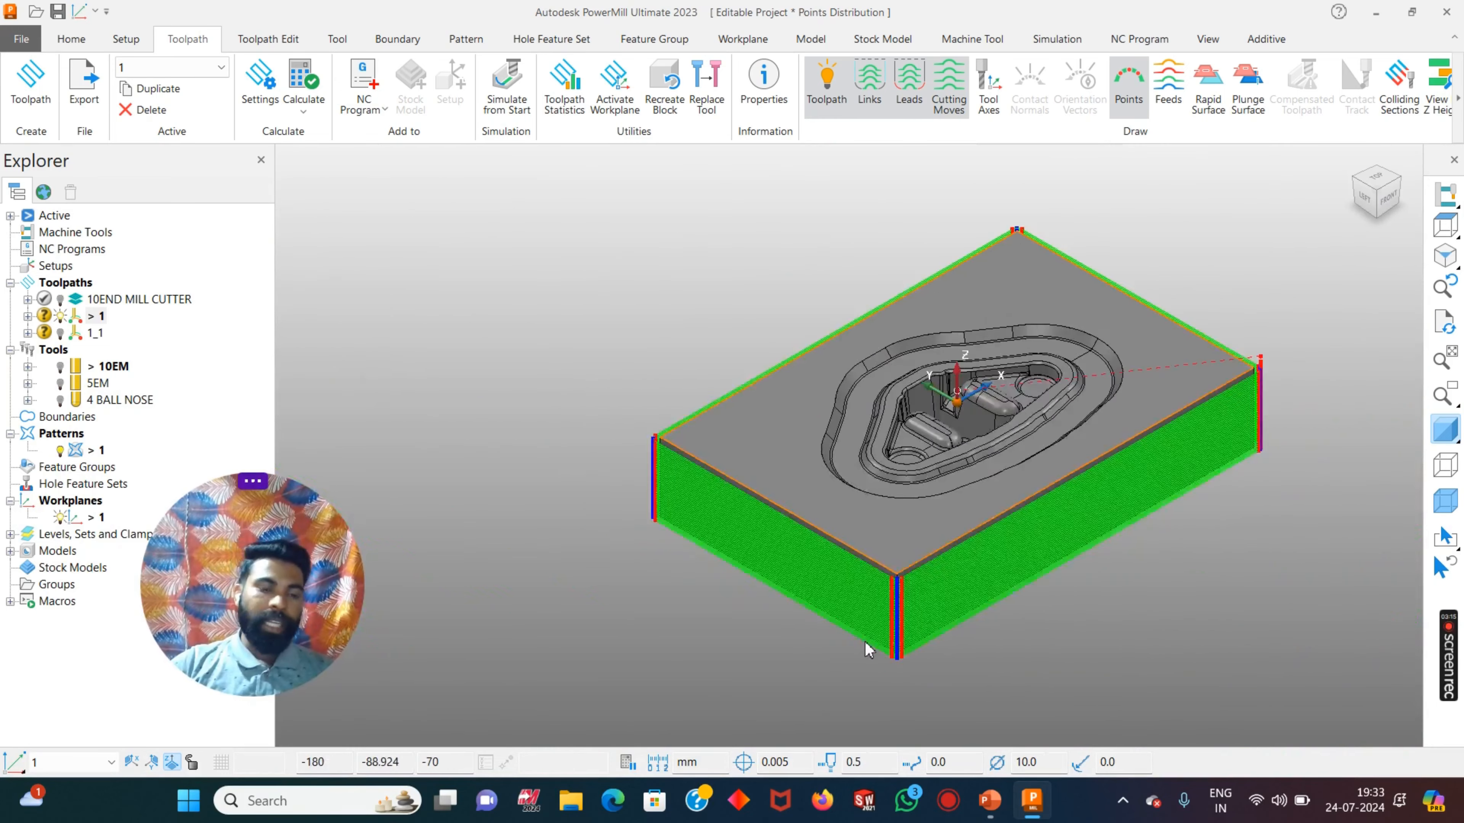
- Hide toolpaths 1 and 1_1, then display and activate the 10END MILL CUTTER toolpath
{"action": "left_click_drag", "start_coordinate": [243, 571], "coordinate": [1341, 159]}
{"action": "middle_click_drag", "start_coordinate": [758, 468], "coordinate": [751, 448]}
{"action": "left_click", "coordinate": [59, 316]}
{"action": "left_click", "coordinate": [59, 333]}
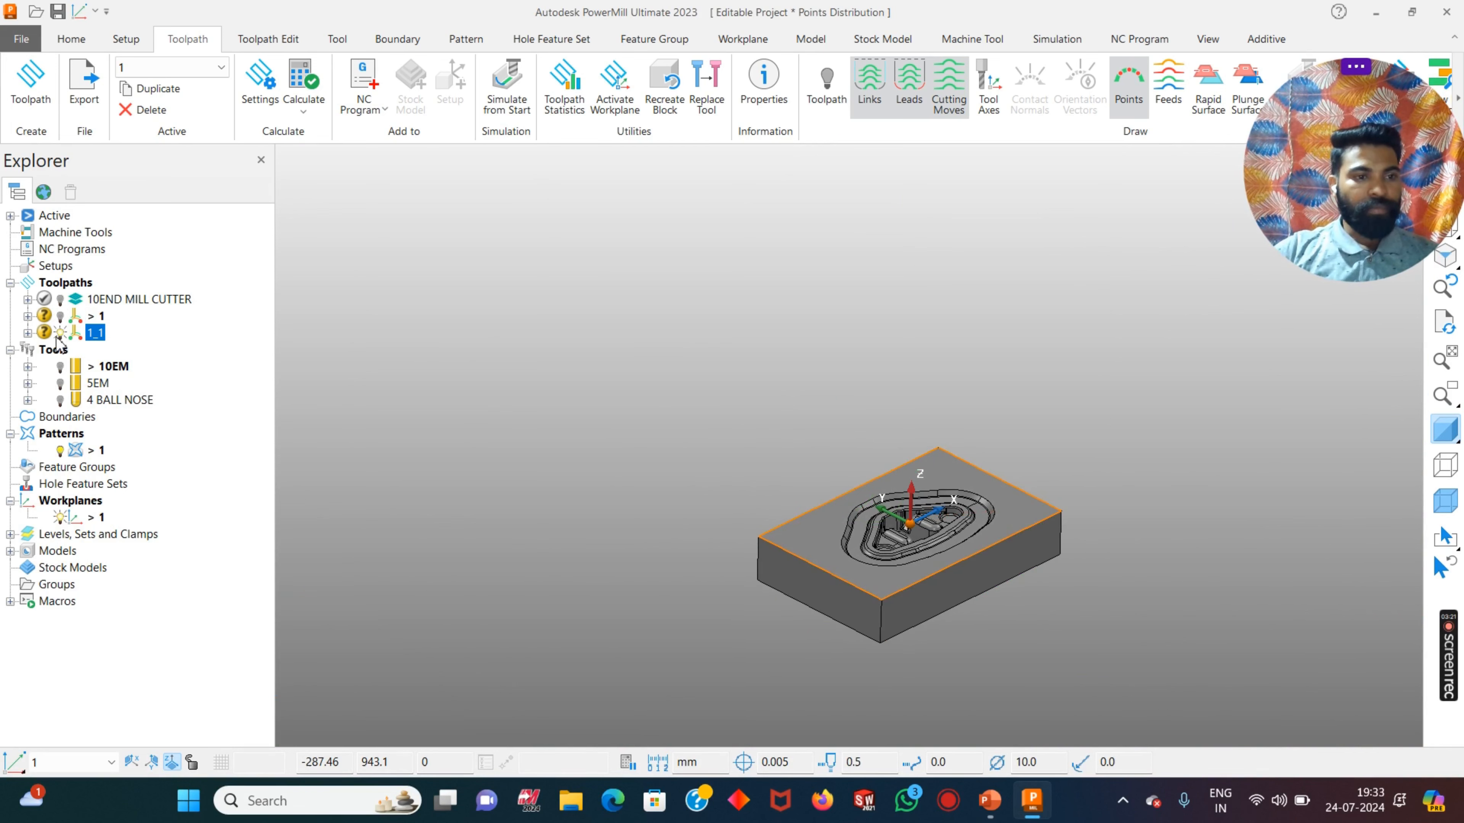
{"action": "left_click", "coordinate": [62, 333]}
{"action": "left_click", "coordinate": [60, 299]}
{"action": "right_click", "coordinate": [173, 299]}
{"action": "left_click", "coordinate": [242, 151]}
{"action": "scroll", "coordinate": [997, 506], "scroll_direction": "up", "scroll_amount": 3}
{"action": "scroll", "coordinate": [996, 506], "scroll_direction": "up", "scroll_amount": 3}
{"action": "scroll", "coordinate": [945, 504], "scroll_direction": "down", "scroll_amount": 4}
- Open the 10END MILL CUTTER toolpath's settings for editing and set the point distribution output type to Tolerance and keep arcs
{"action": "right_click", "coordinate": [173, 298]}
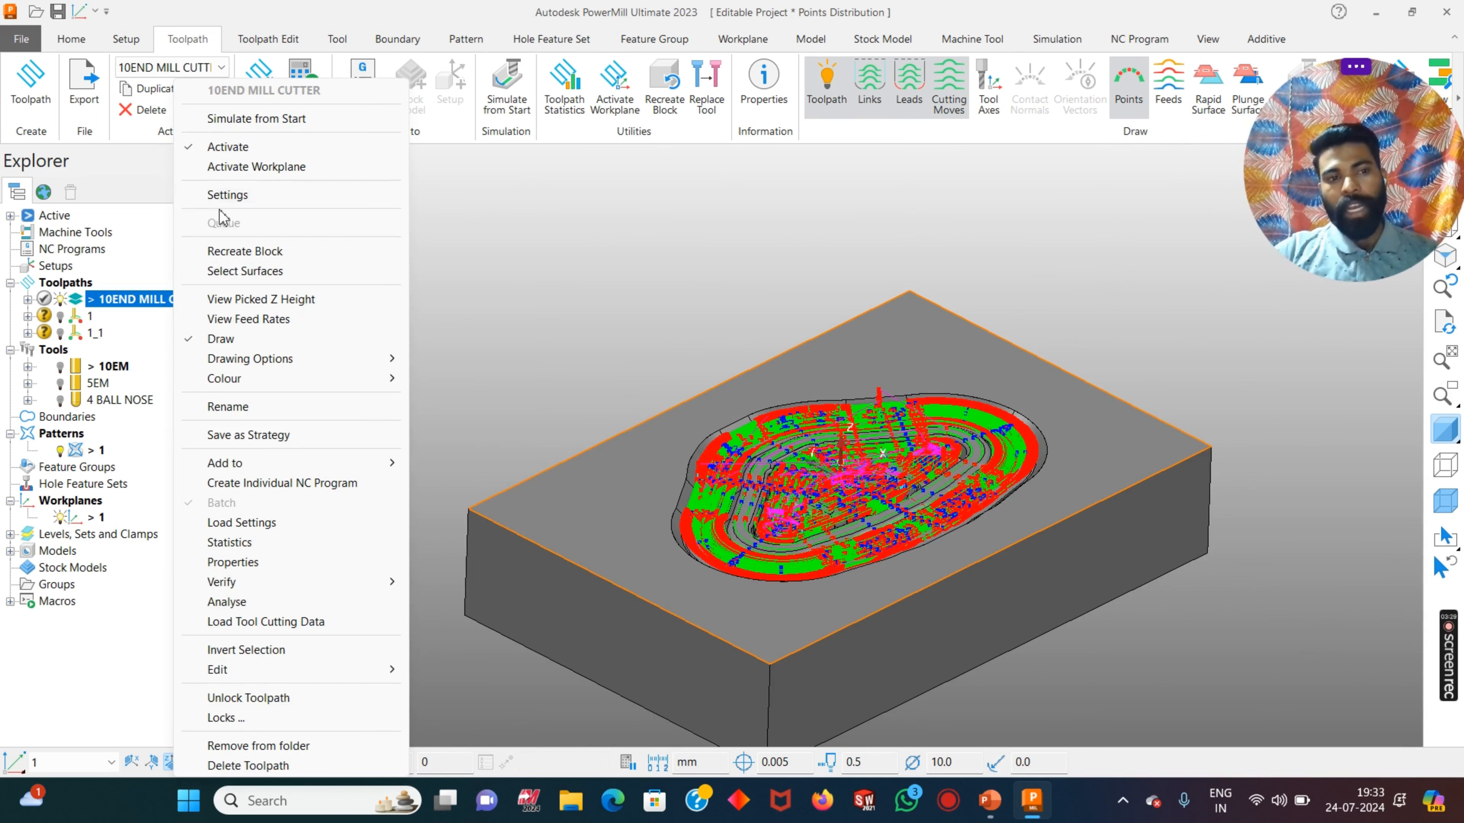
{"action": "left_click", "coordinate": [227, 195]}
{"action": "left_click_drag", "start_coordinate": [233, 105], "coordinate": [197, 58]}
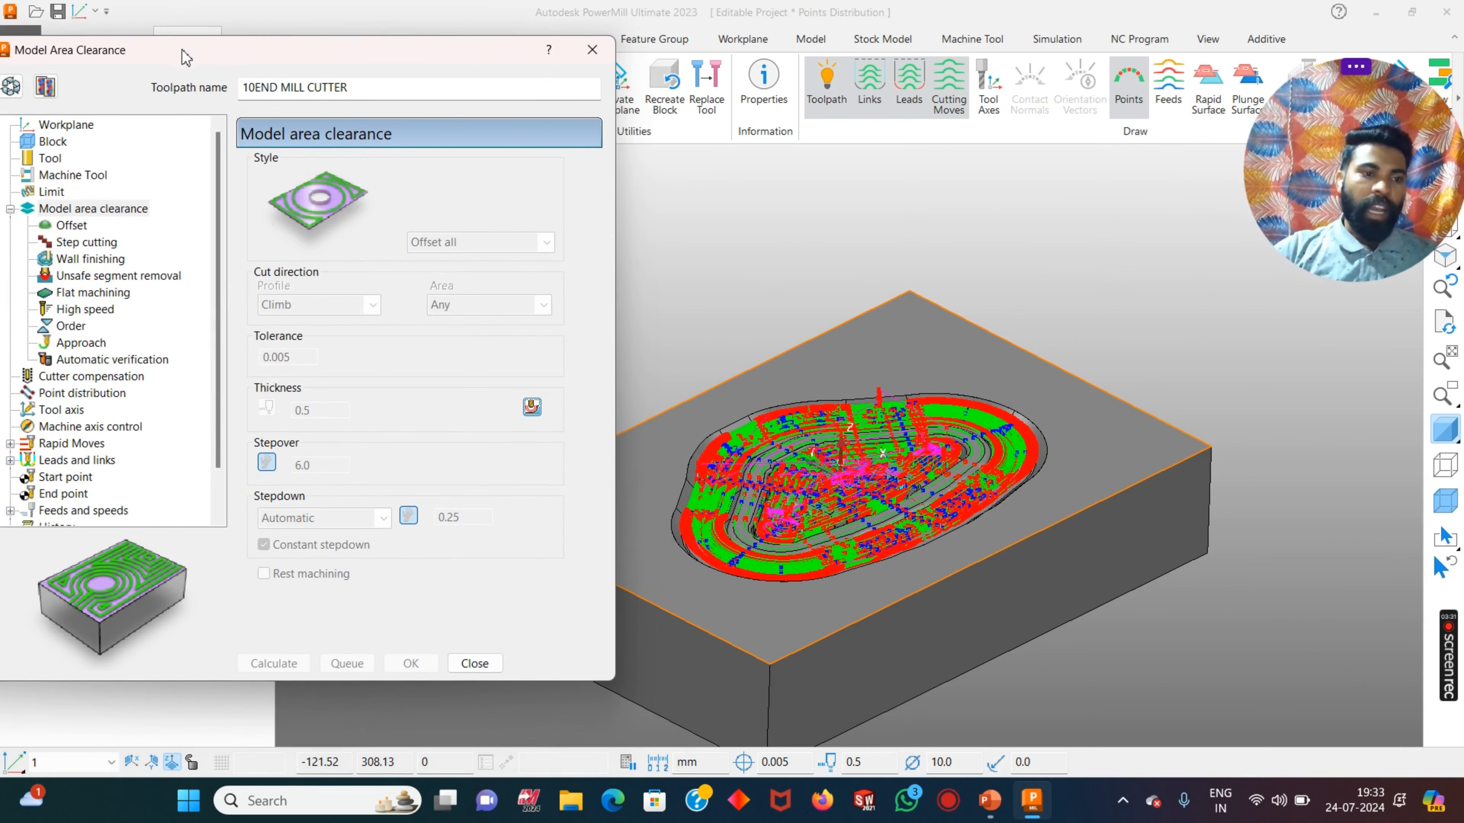
{"action": "left_click", "coordinate": [46, 397]}
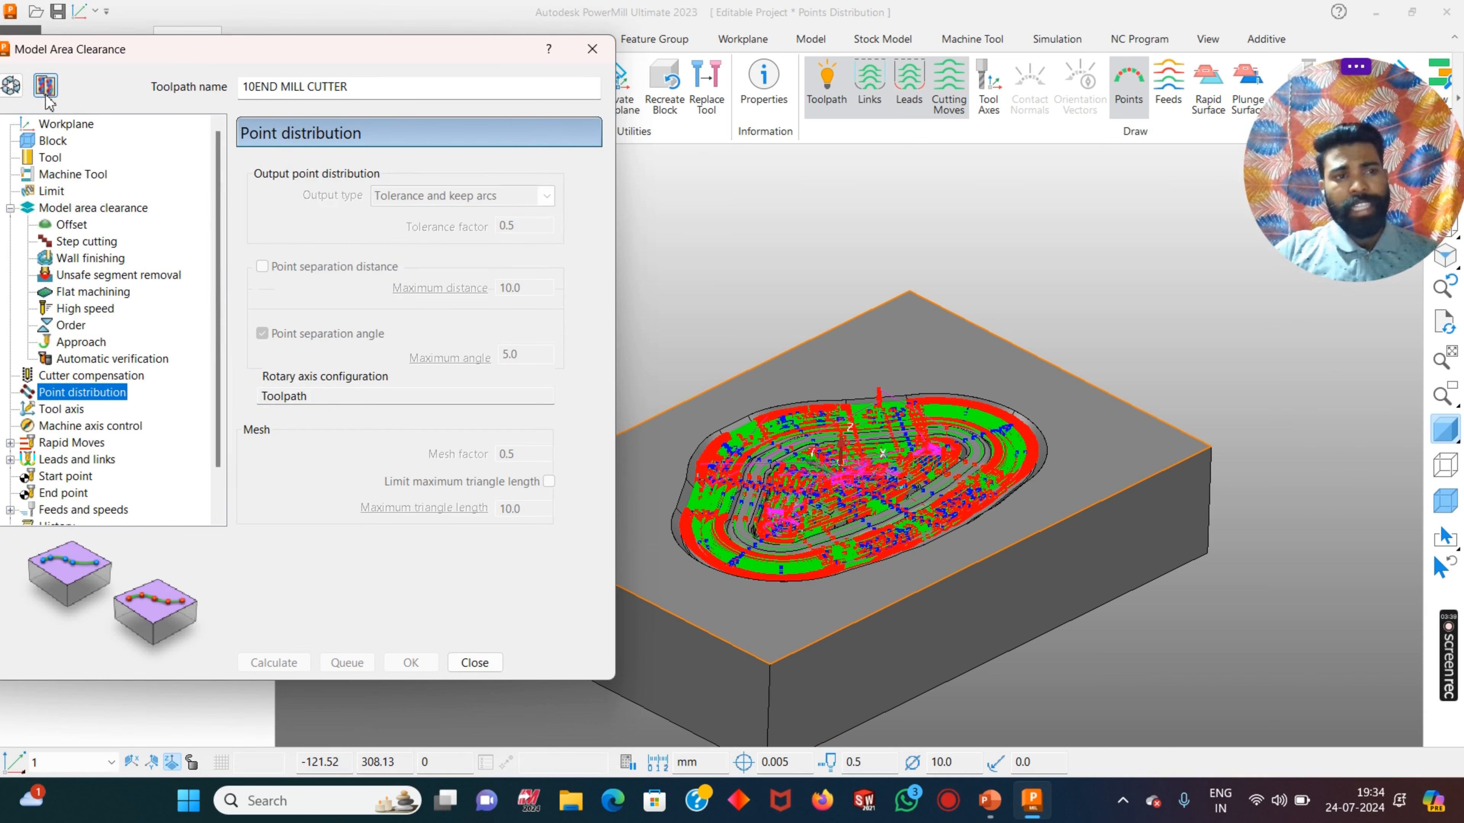
{"action": "left_click", "coordinate": [11, 85]}
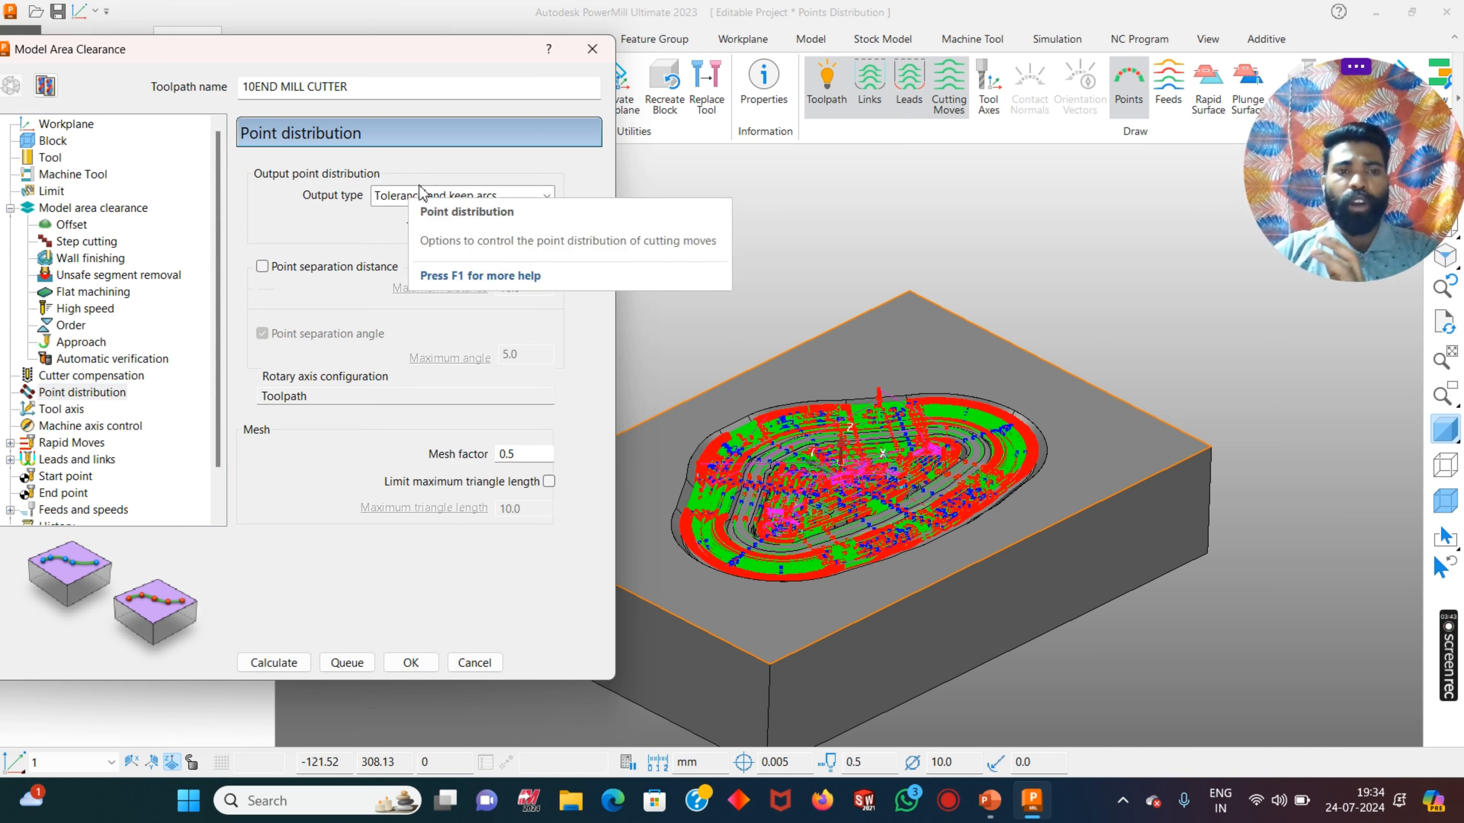
{"action": "left_click", "coordinate": [414, 195]}
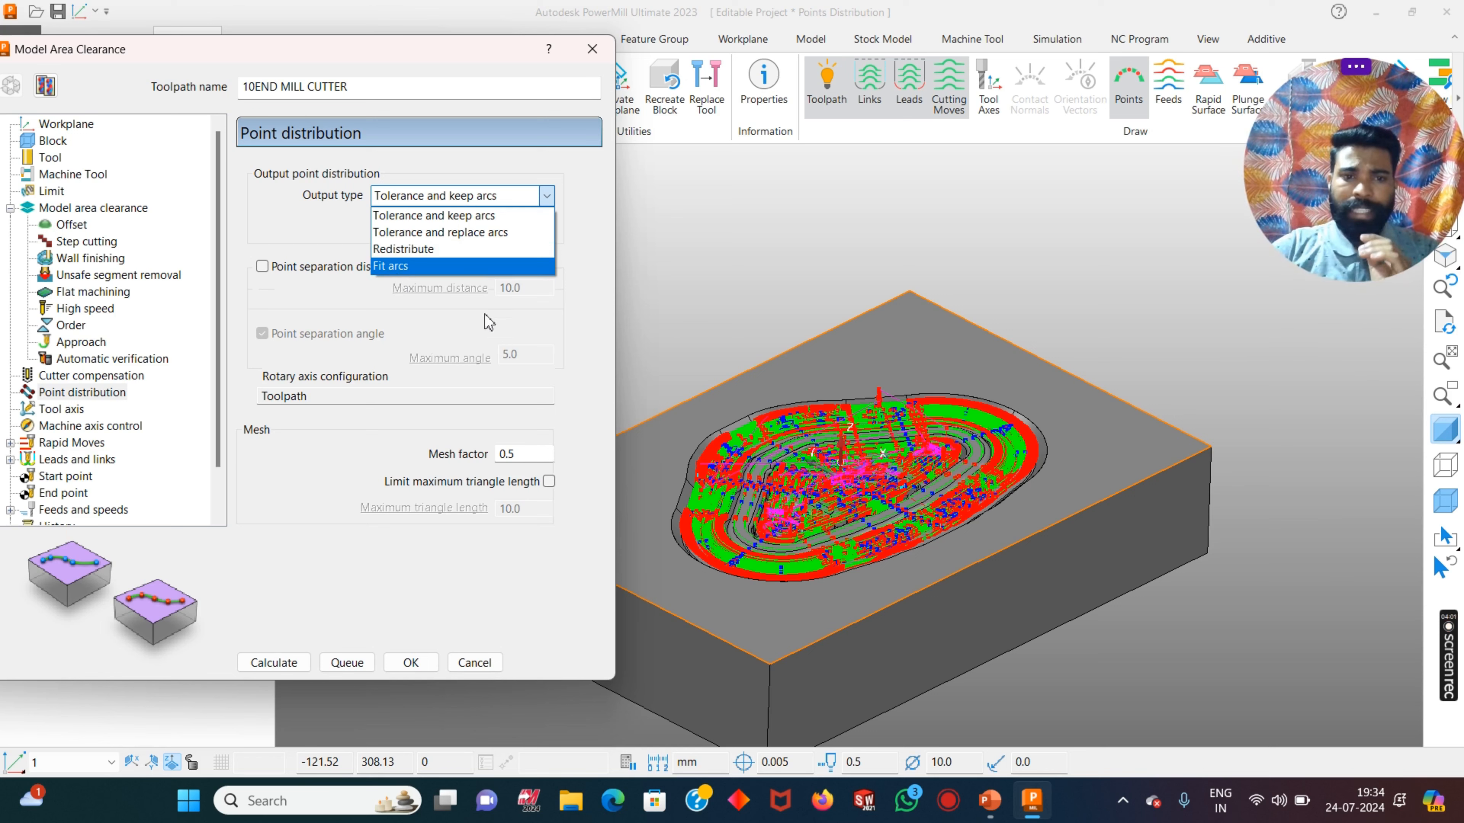
{"action": "left_click", "coordinate": [438, 216]}
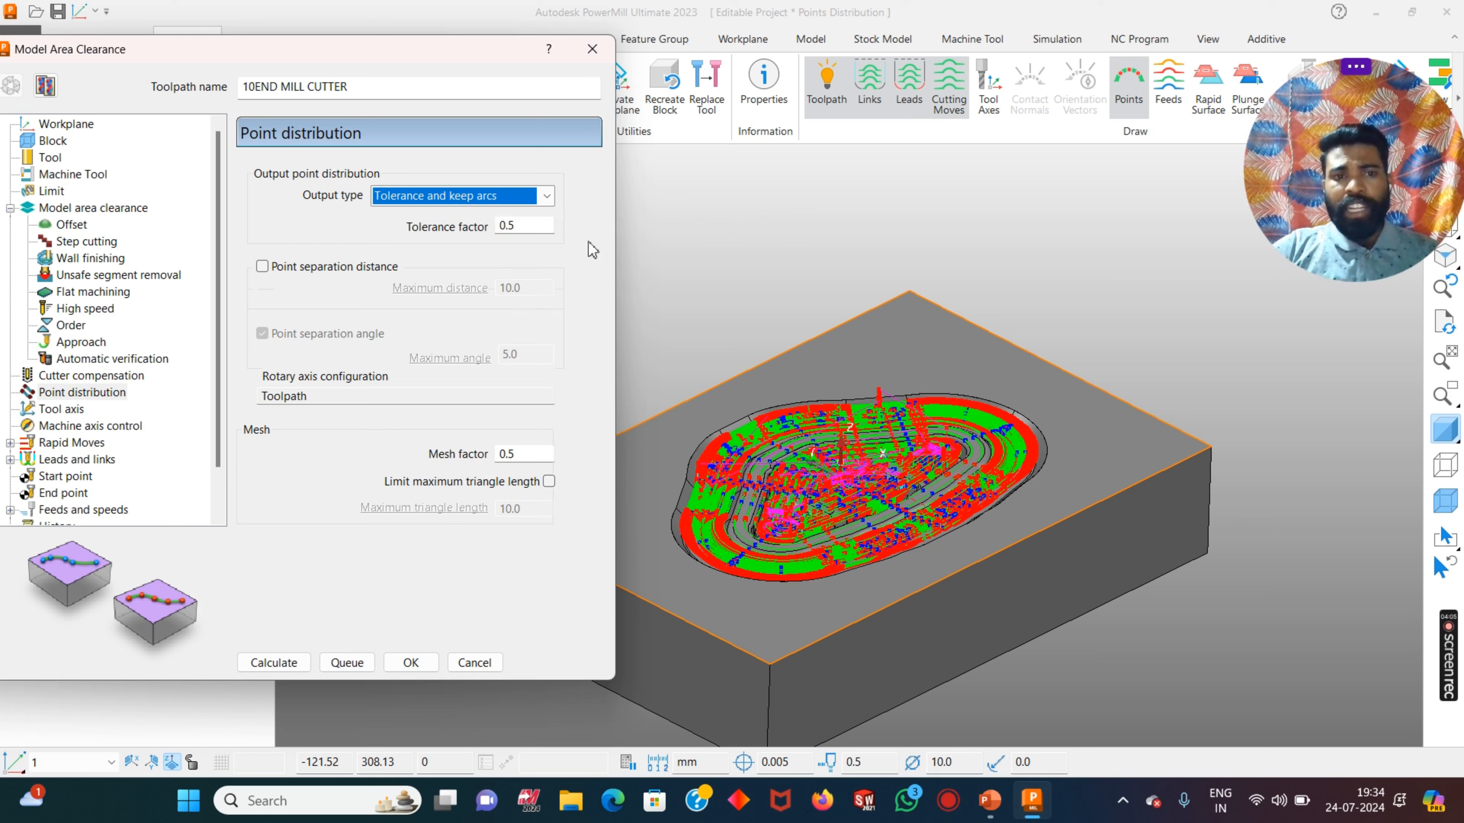
- Review the tolerance factor and mesh factor settings against the point spacing on the 10END MILL CUTTER toolpath
{"action": "scroll", "coordinate": [641, 286], "scroll_direction": "up", "scroll_amount": 3}
{"action": "left_click_drag", "start_coordinate": [531, 228], "coordinate": [457, 233]}
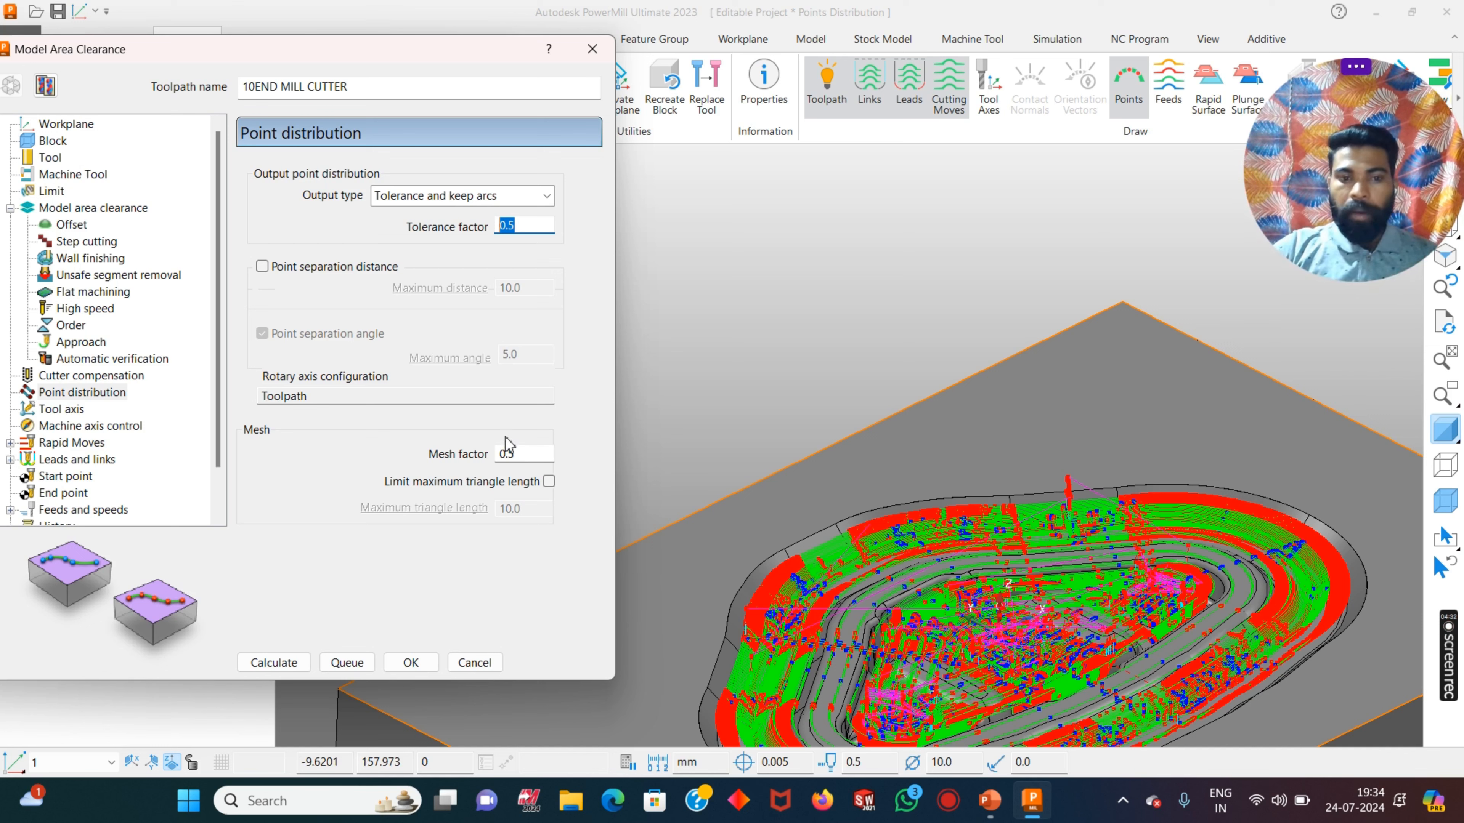
{"action": "left_click", "coordinate": [515, 453]}
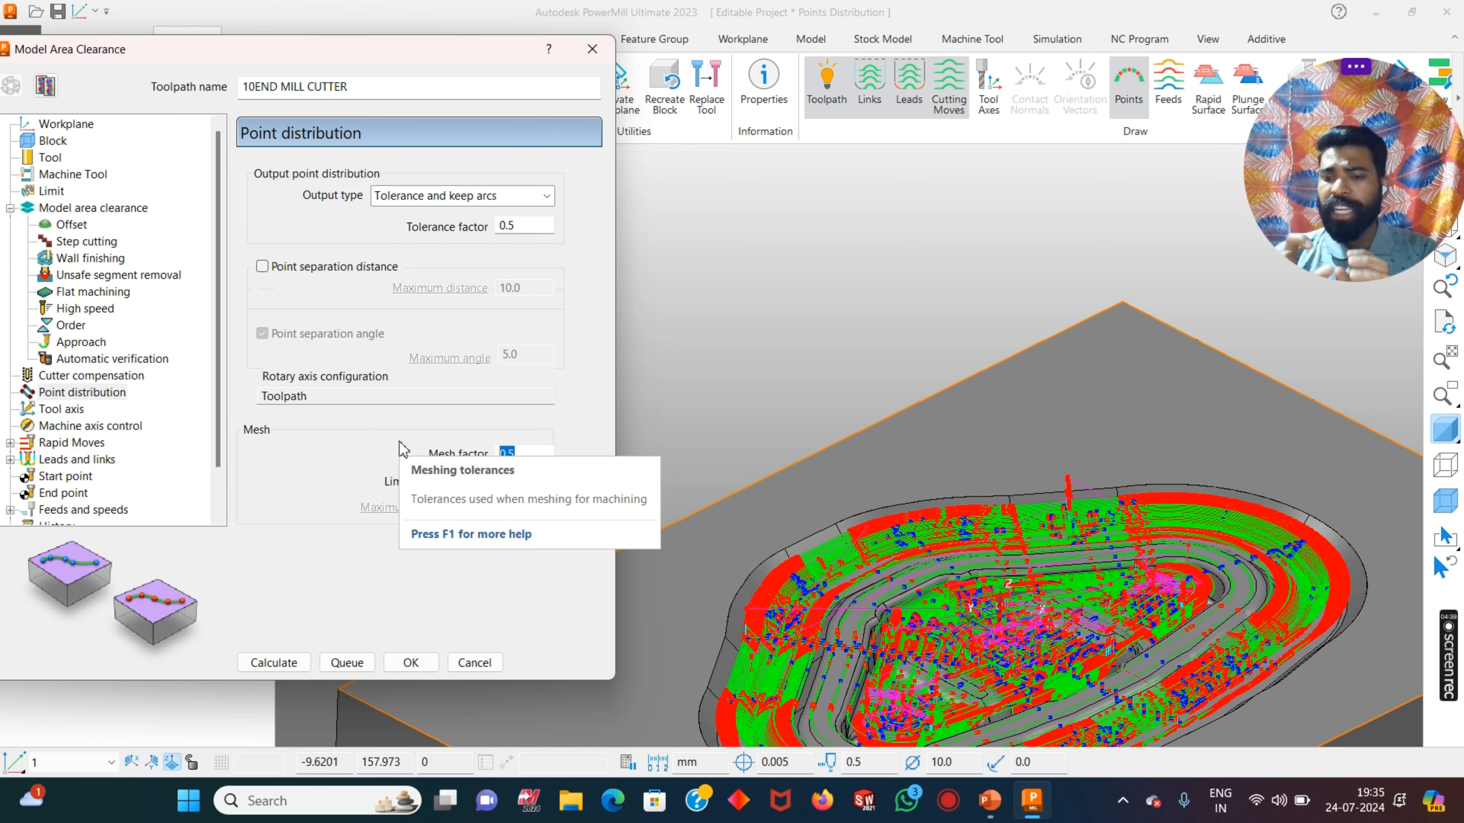
{"action": "scroll", "coordinate": [882, 545], "scroll_direction": "up", "scroll_amount": 5}
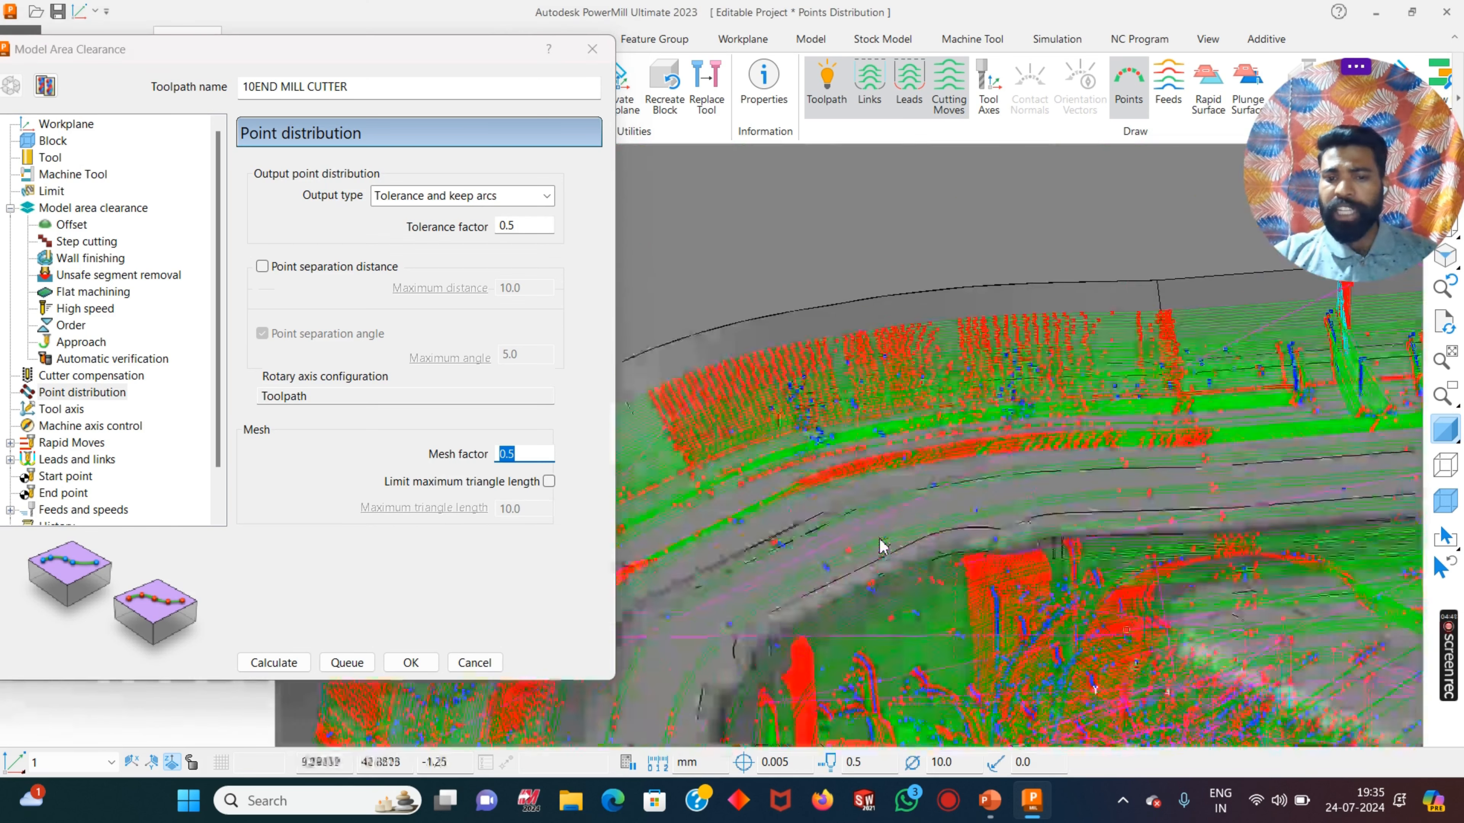
{"action": "scroll", "coordinate": [882, 546], "scroll_direction": "up", "scroll_amount": 8}
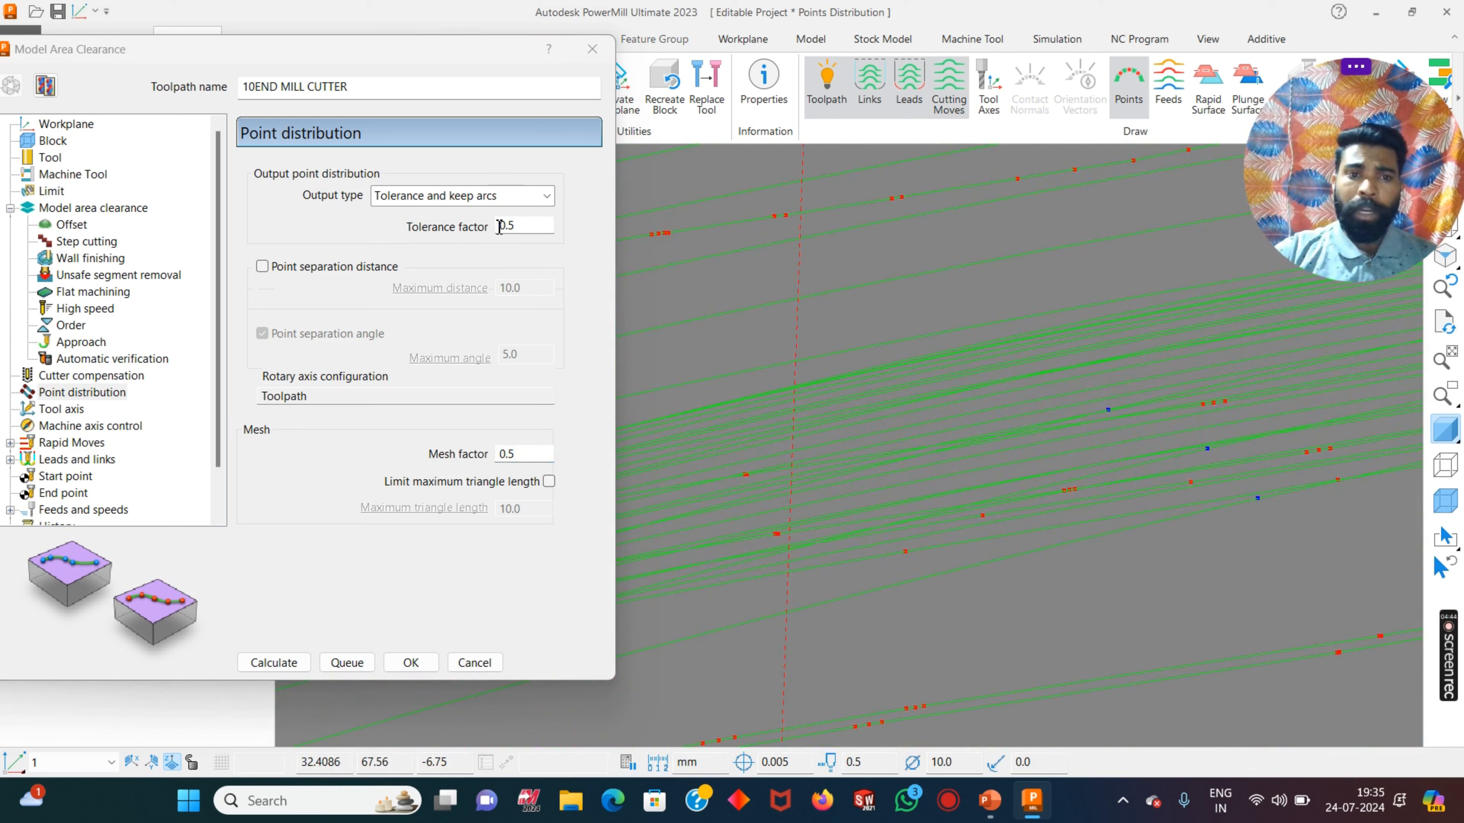
{"action": "left_click", "coordinate": [517, 223]}
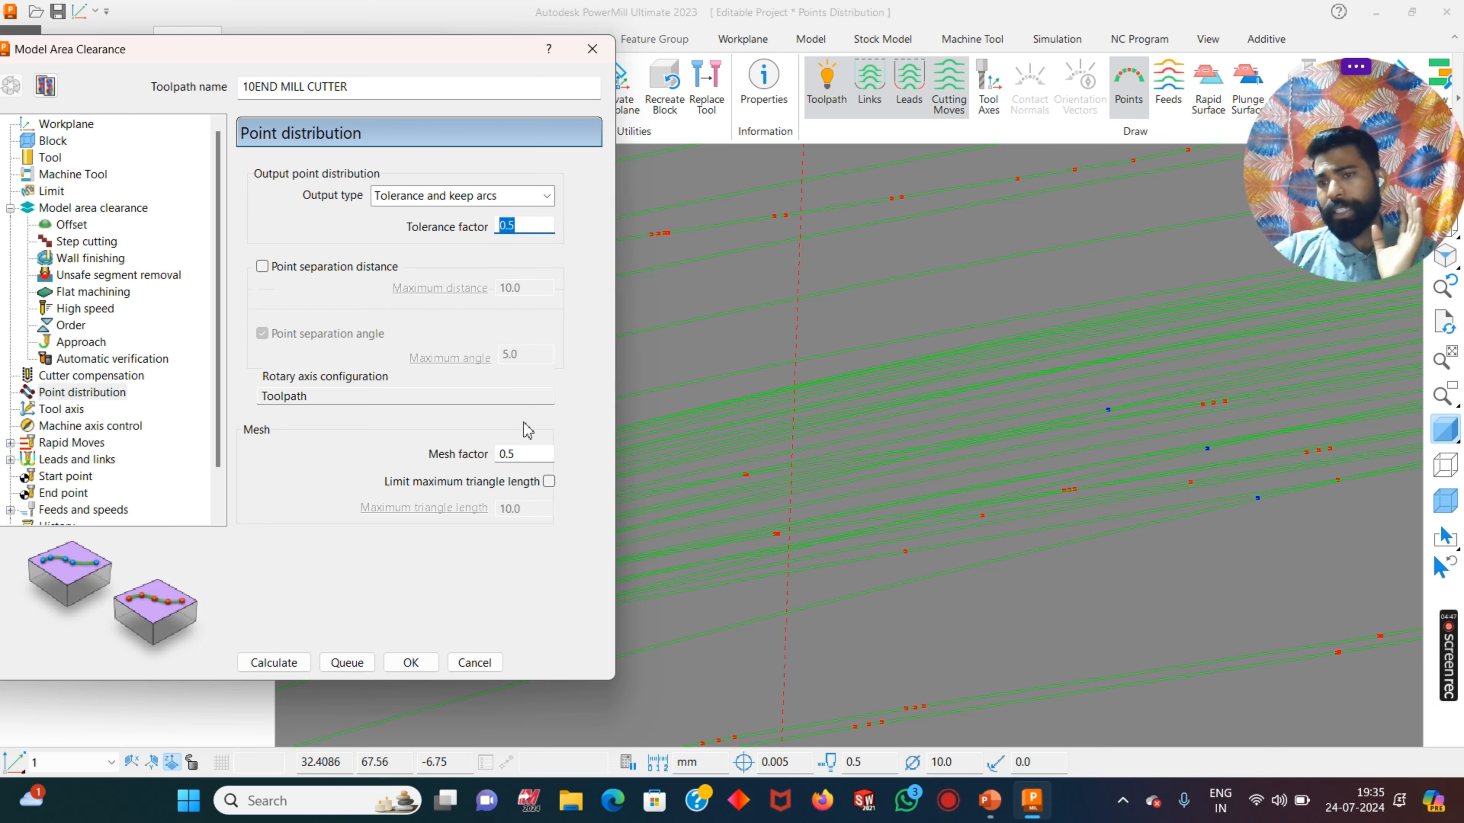
{"action": "scroll", "coordinate": [925, 406], "scroll_direction": "down", "scroll_amount": 10}
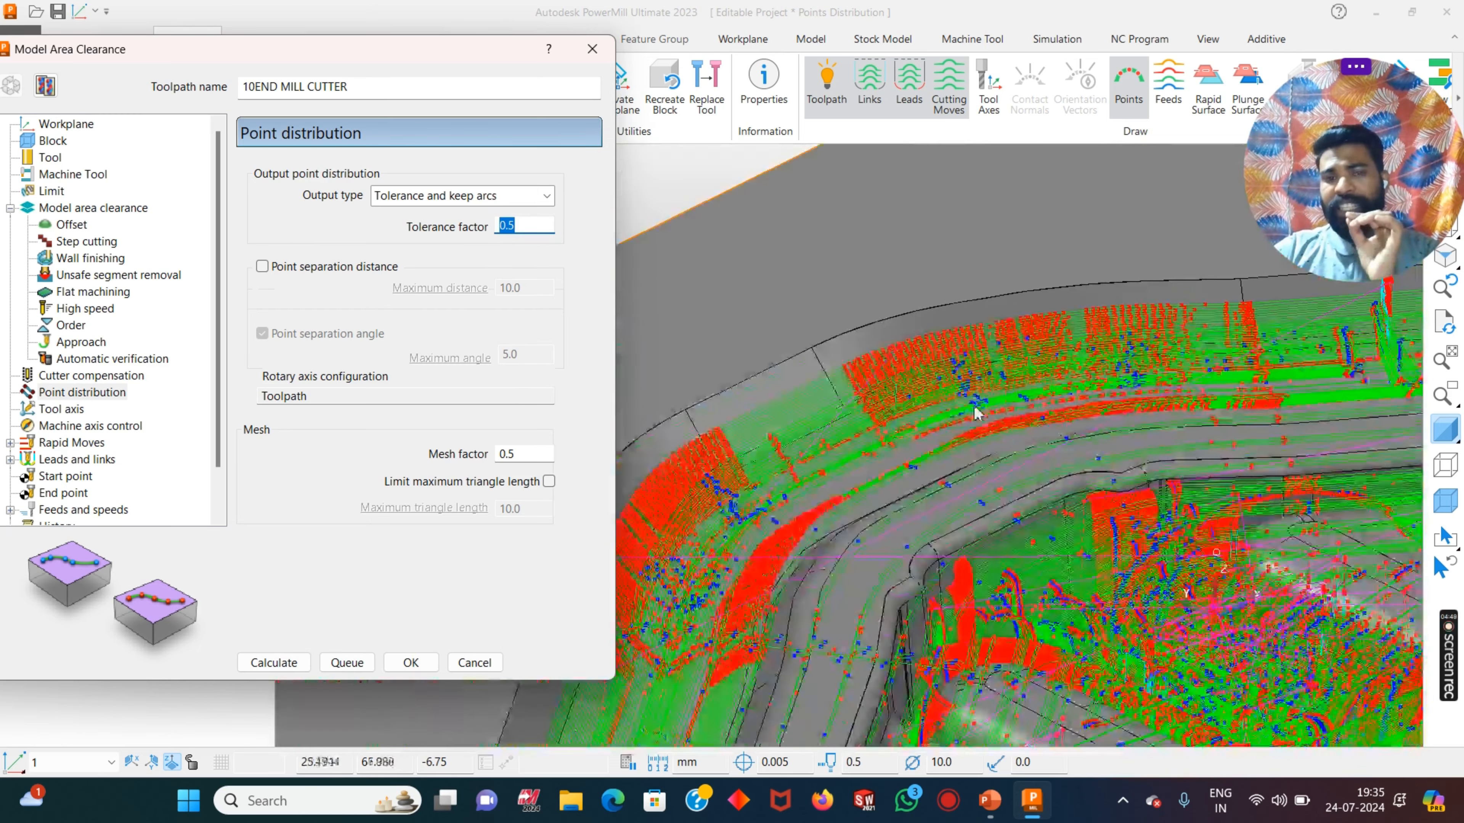
- Close the 10END MILL CUTTER toolpath's settings and hide that toolpath
{"action": "scroll", "coordinate": [925, 406], "scroll_direction": "down", "scroll_amount": 10}
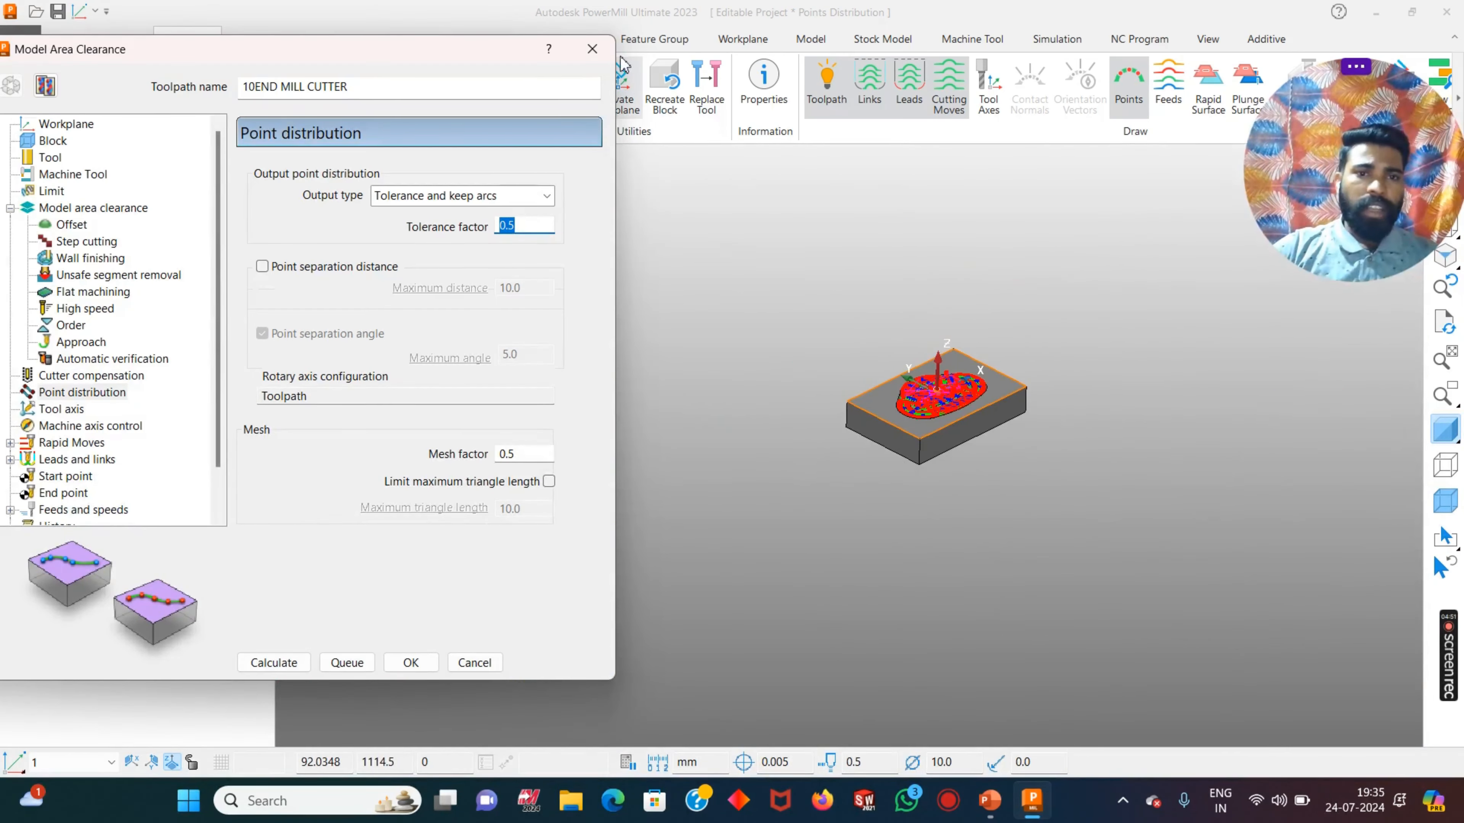
{"action": "left_click", "coordinate": [592, 49]}
{"action": "scroll", "coordinate": [844, 255], "scroll_direction": "up", "scroll_amount": 8}
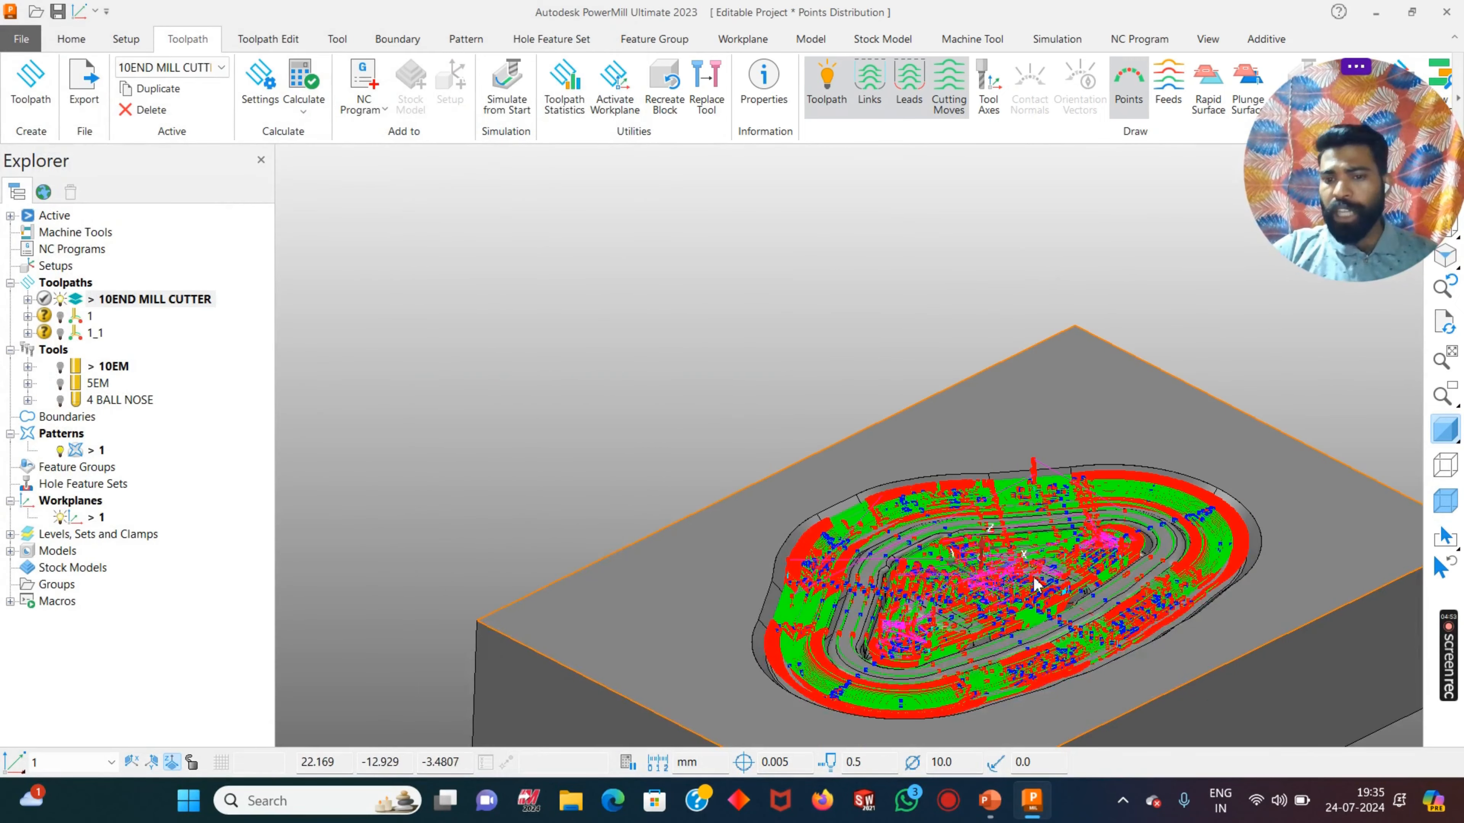
{"action": "scroll", "coordinate": [1005, 330], "scroll_direction": "down", "scroll_amount": 6}
{"action": "scroll", "coordinate": [1005, 329], "scroll_direction": "down", "scroll_amount": 2}
{"action": "left_click", "coordinate": [61, 299]}
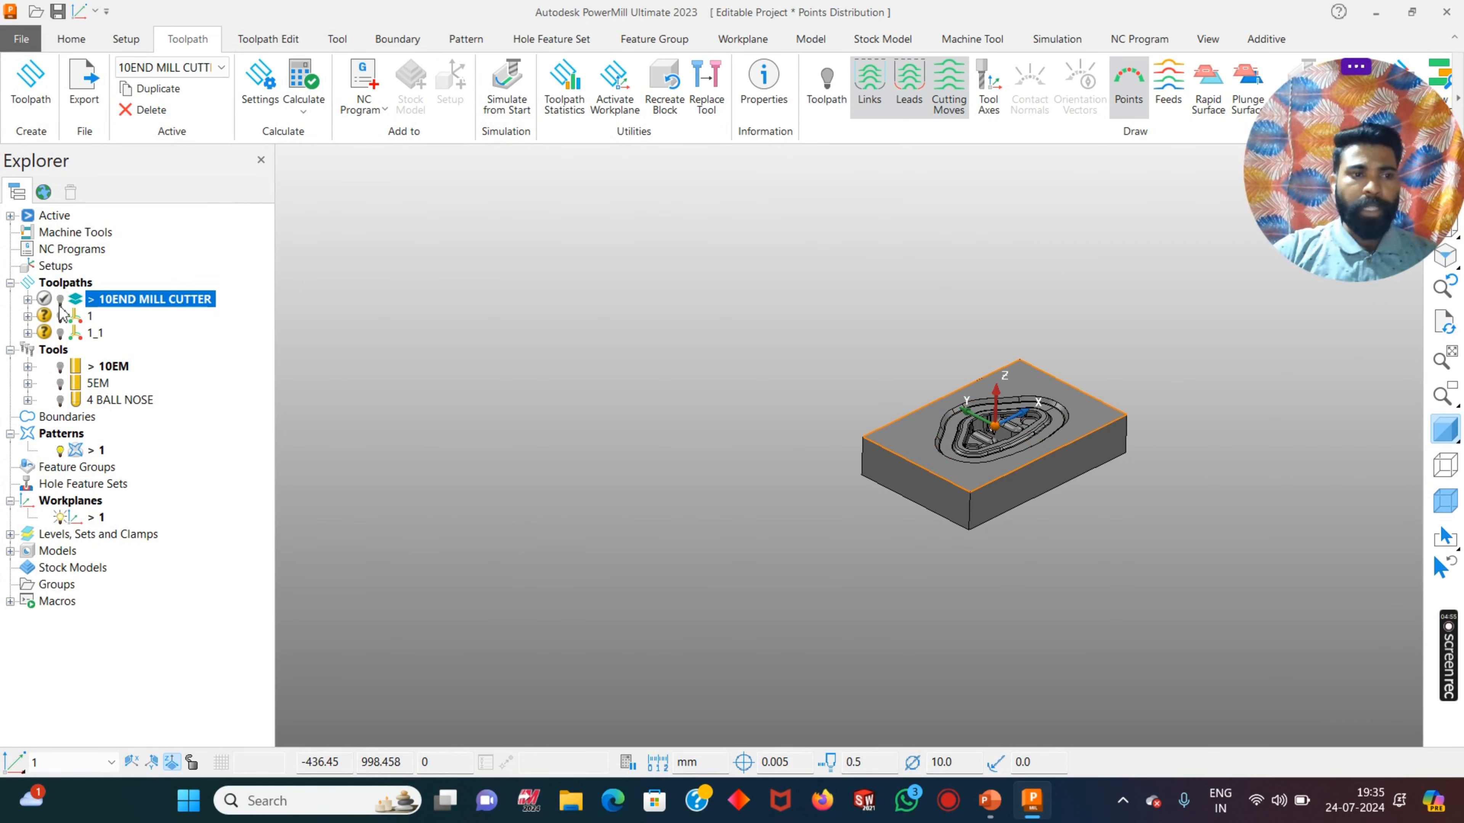
- Display toolpath 1 and make it the active toolpath
{"action": "left_click", "coordinate": [60, 315]}
{"action": "right_click", "coordinate": [91, 317]}
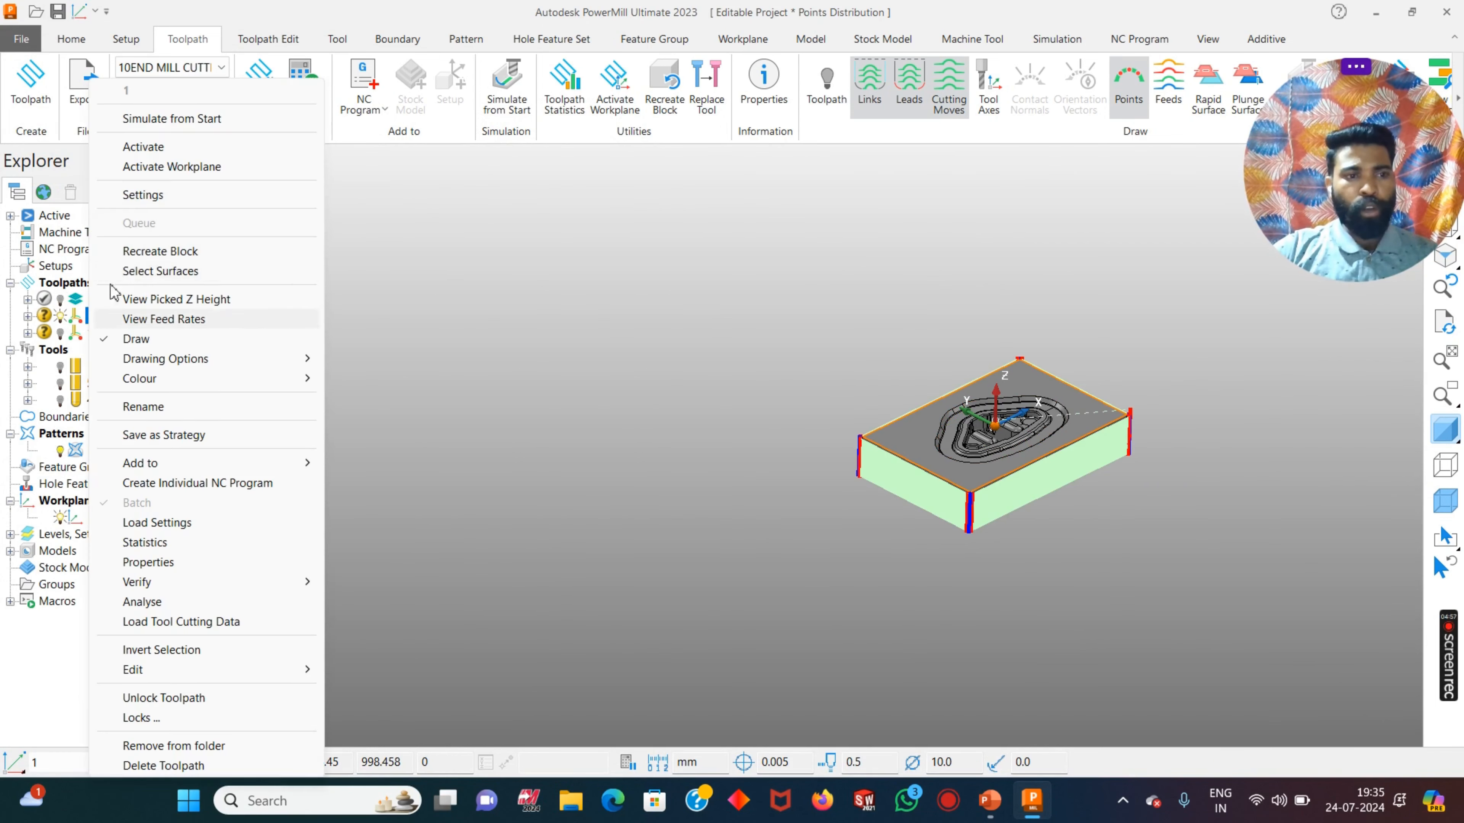
{"action": "left_click", "coordinate": [147, 143]}
- Open toolpath 1's curve profile settings and unlock them for editing
{"action": "right_click", "coordinate": [99, 317]}
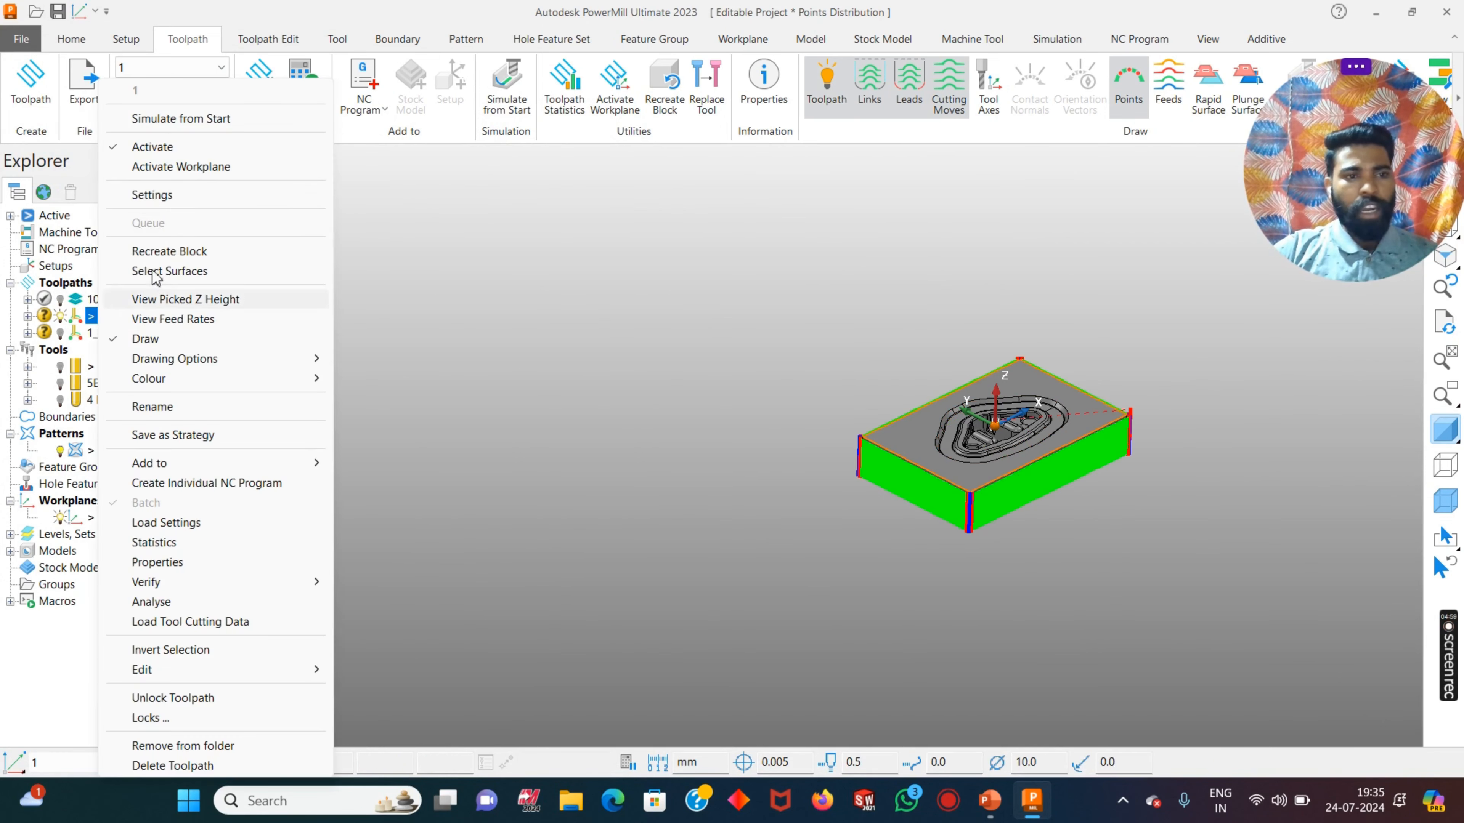
{"action": "left_click", "coordinate": [199, 194]}
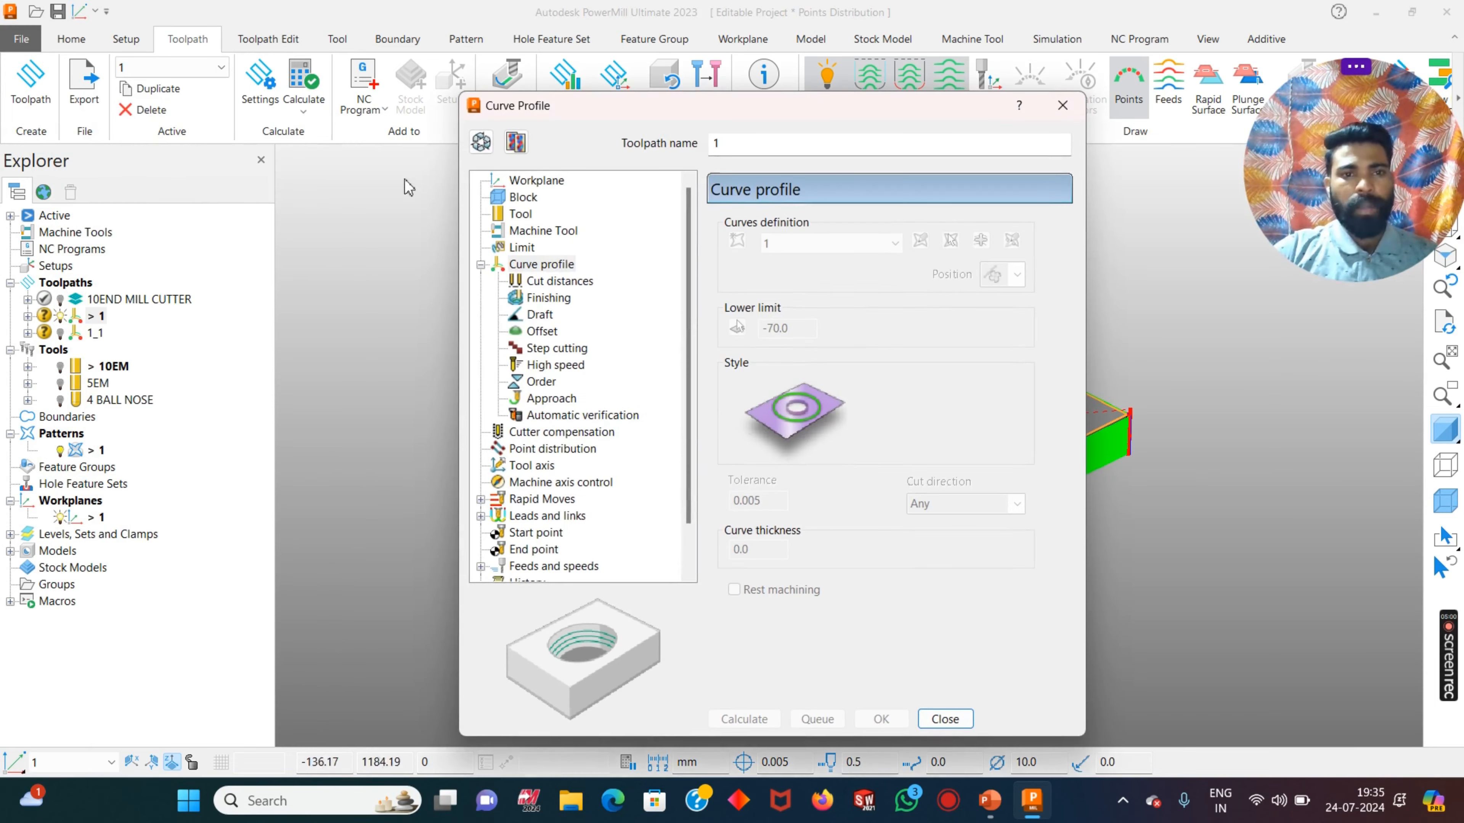
{"action": "left_click", "coordinate": [481, 142]}
{"action": "left_click_drag", "start_coordinate": [702, 104], "coordinate": [375, 61]}
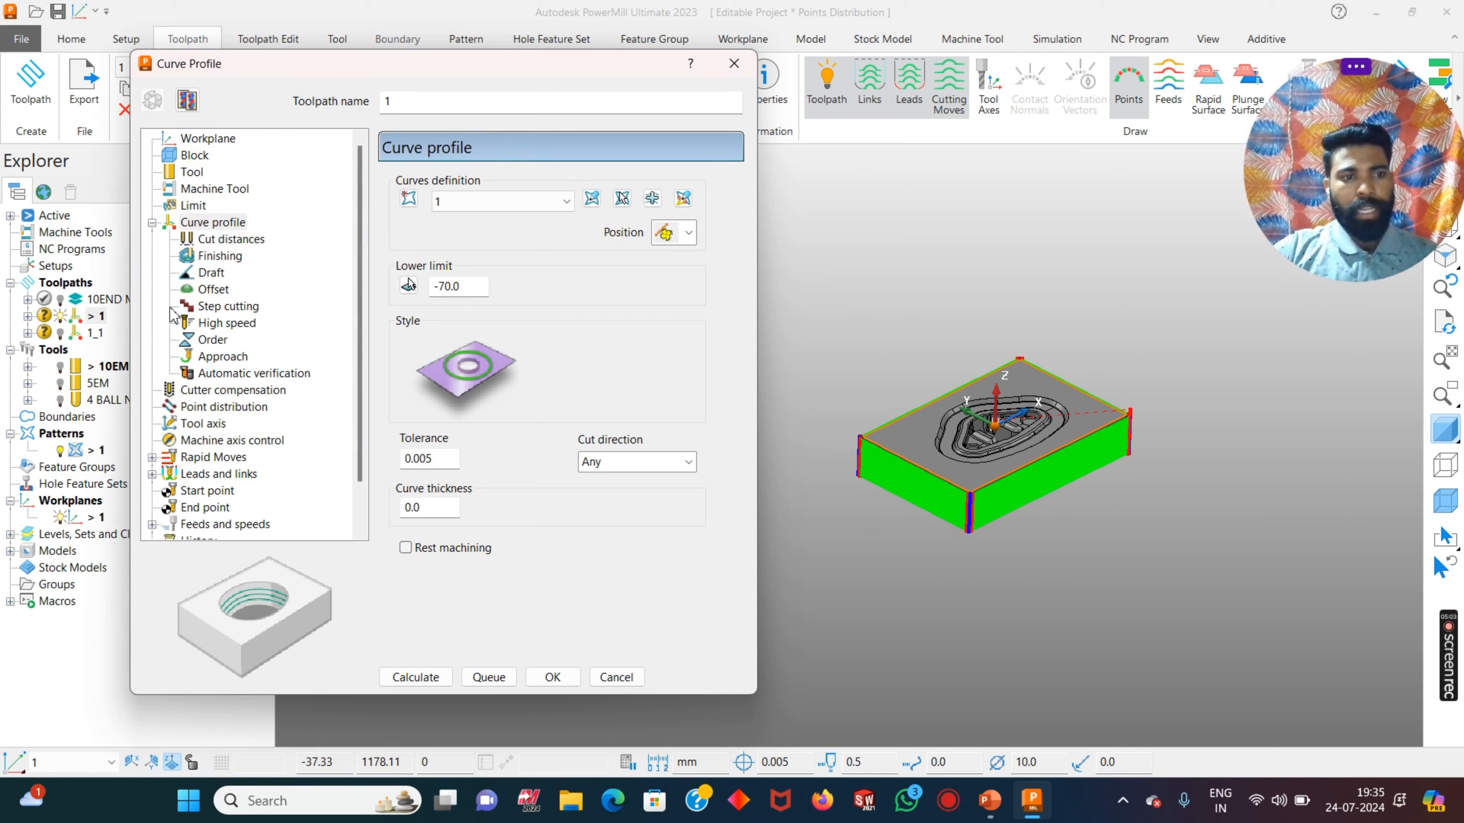
- Delete toolpath 1_1 from the project
{"action": "right_click", "coordinate": [95, 333]}
{"action": "left_click", "coordinate": [247, 767]}
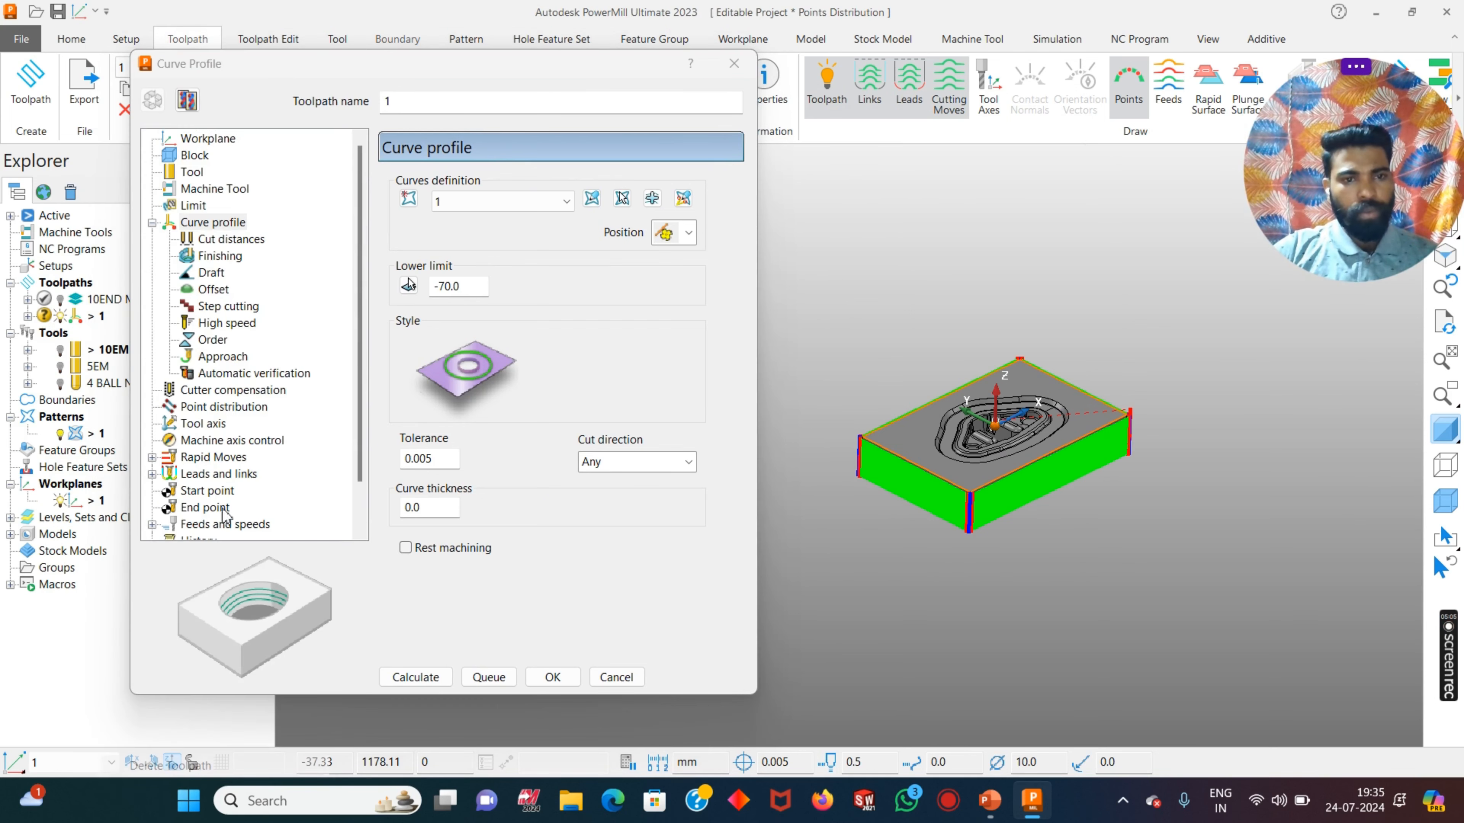
- Set toolpath 1's point distribution output type to Tolerance and keep arcs, and recalculate the toolpath
{"action": "left_click", "coordinate": [222, 407]}
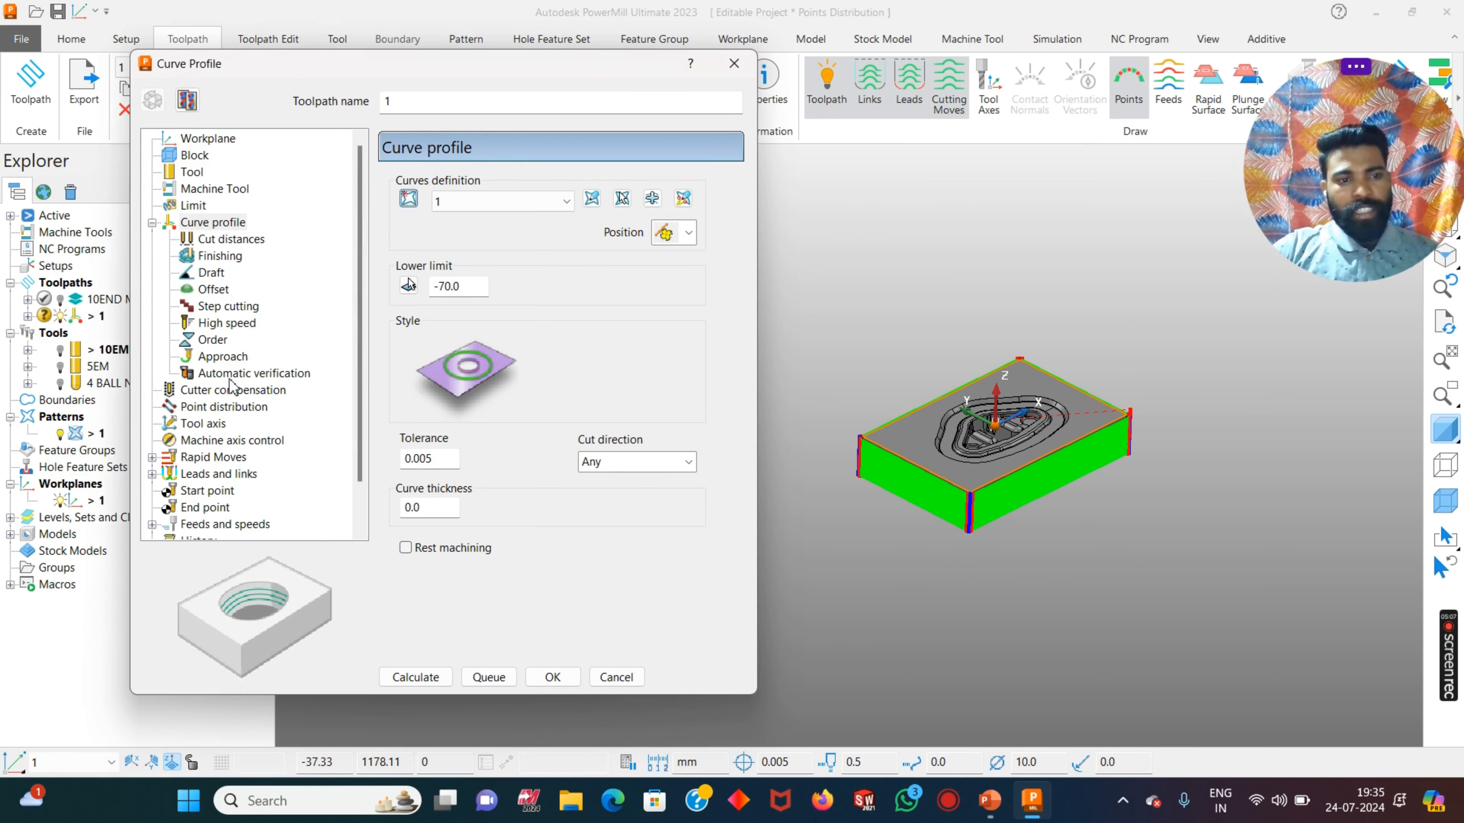
{"action": "left_click", "coordinate": [591, 220]}
{"action": "left_click", "coordinate": [582, 213]}
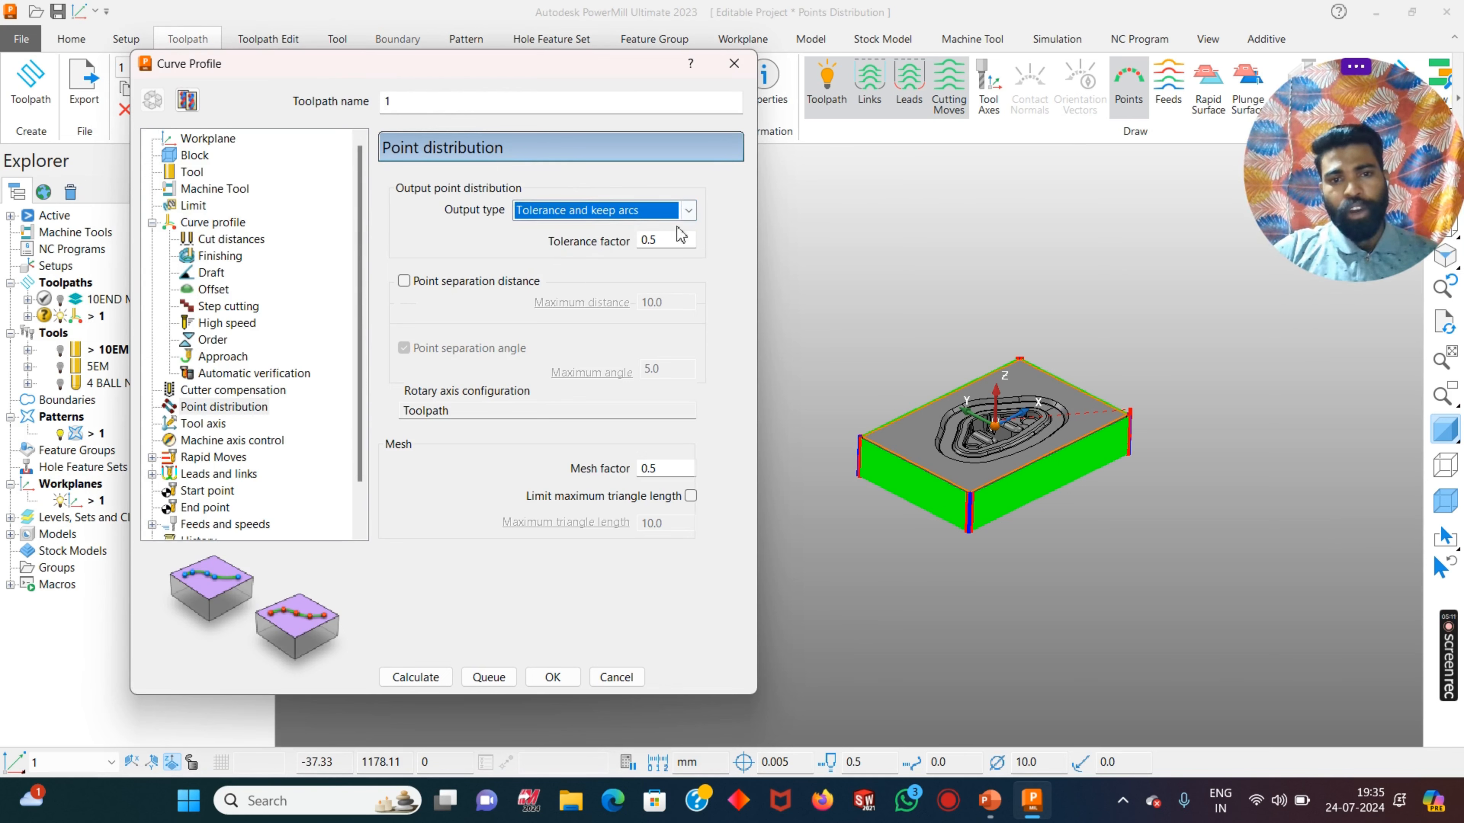
{"action": "scroll", "coordinate": [872, 550], "scroll_direction": "up", "scroll_amount": 5}
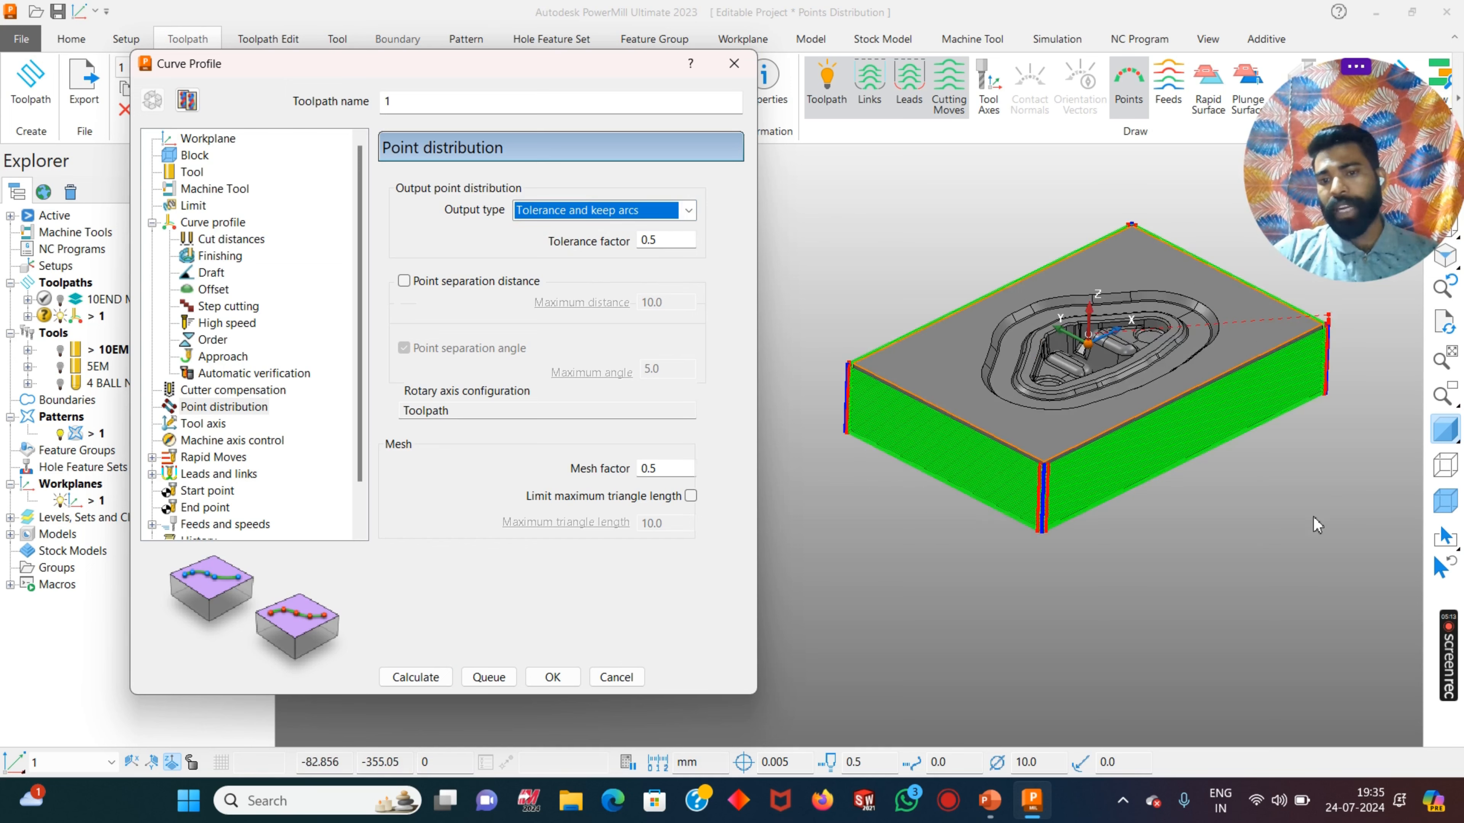
{"action": "scroll", "coordinate": [976, 507], "scroll_direction": "up", "scroll_amount": 2}
{"action": "scroll", "coordinate": [952, 389], "scroll_direction": "down", "scroll_amount": 6}
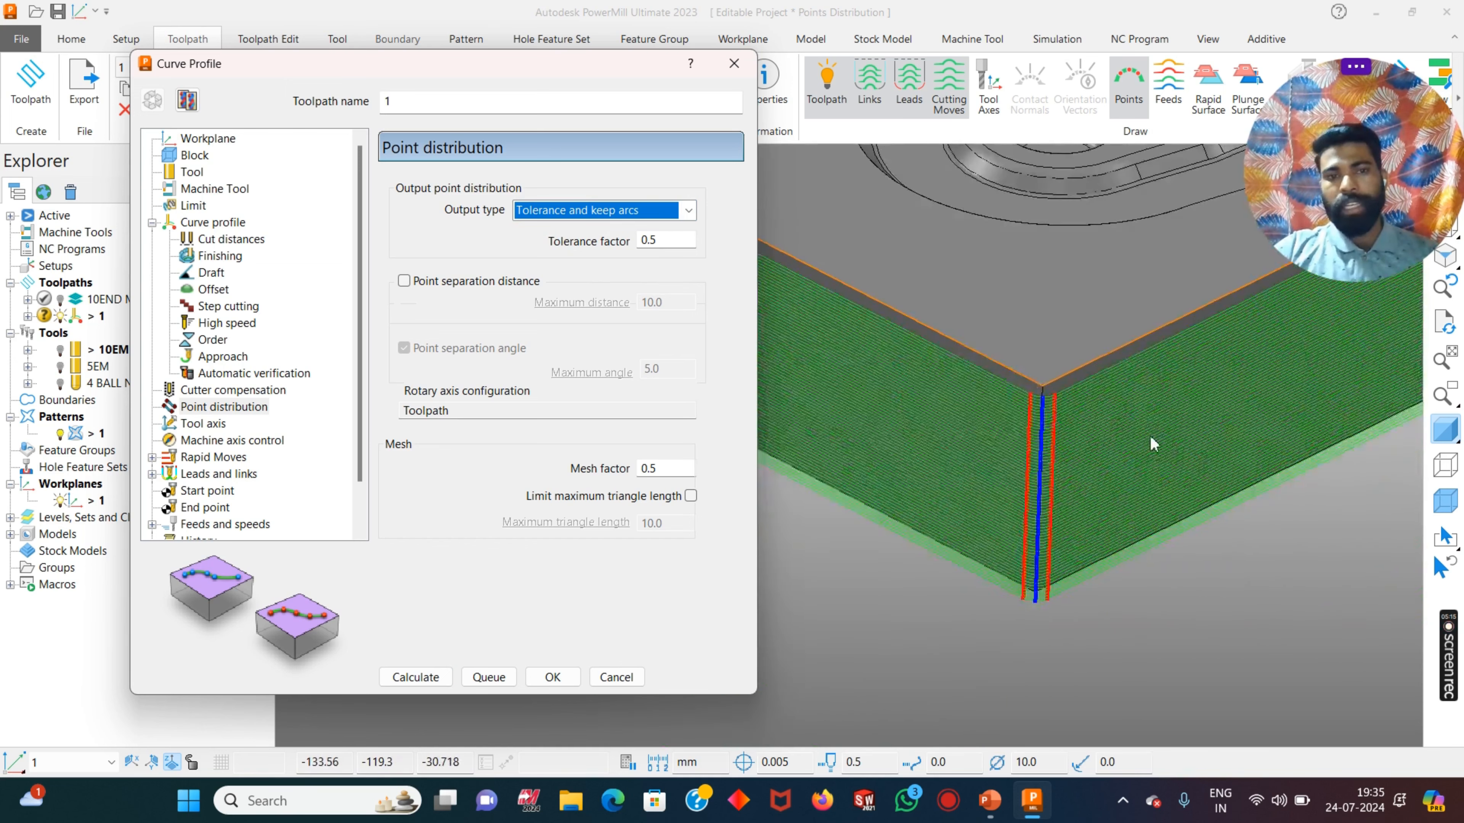
{"action": "left_click", "coordinate": [416, 677]}
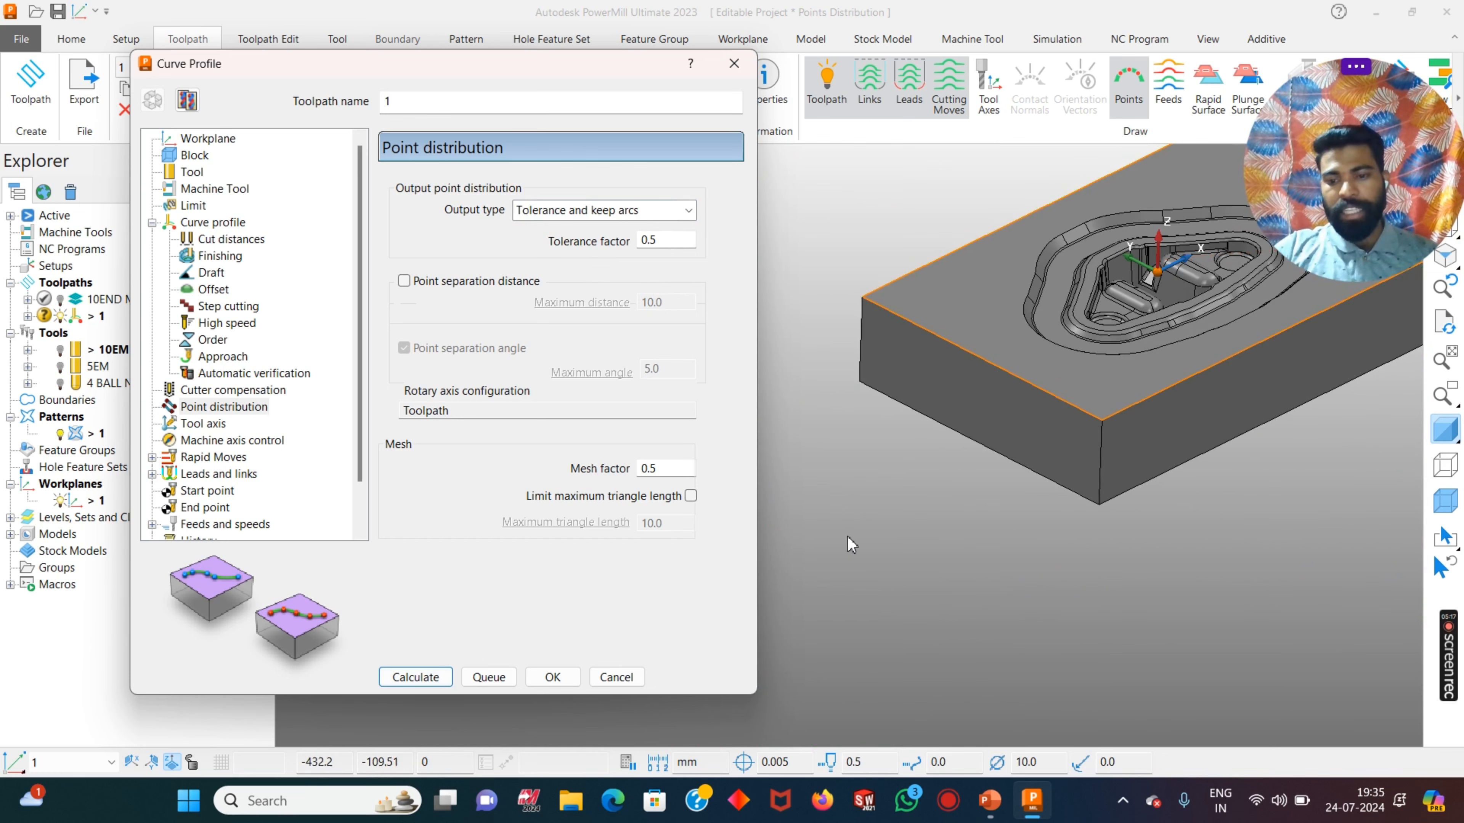
- Set toolpath 1's output type to Tolerance and replace arcs, recalculate it and check the points on the block's corner arcs
{"action": "left_click", "coordinate": [577, 211]}
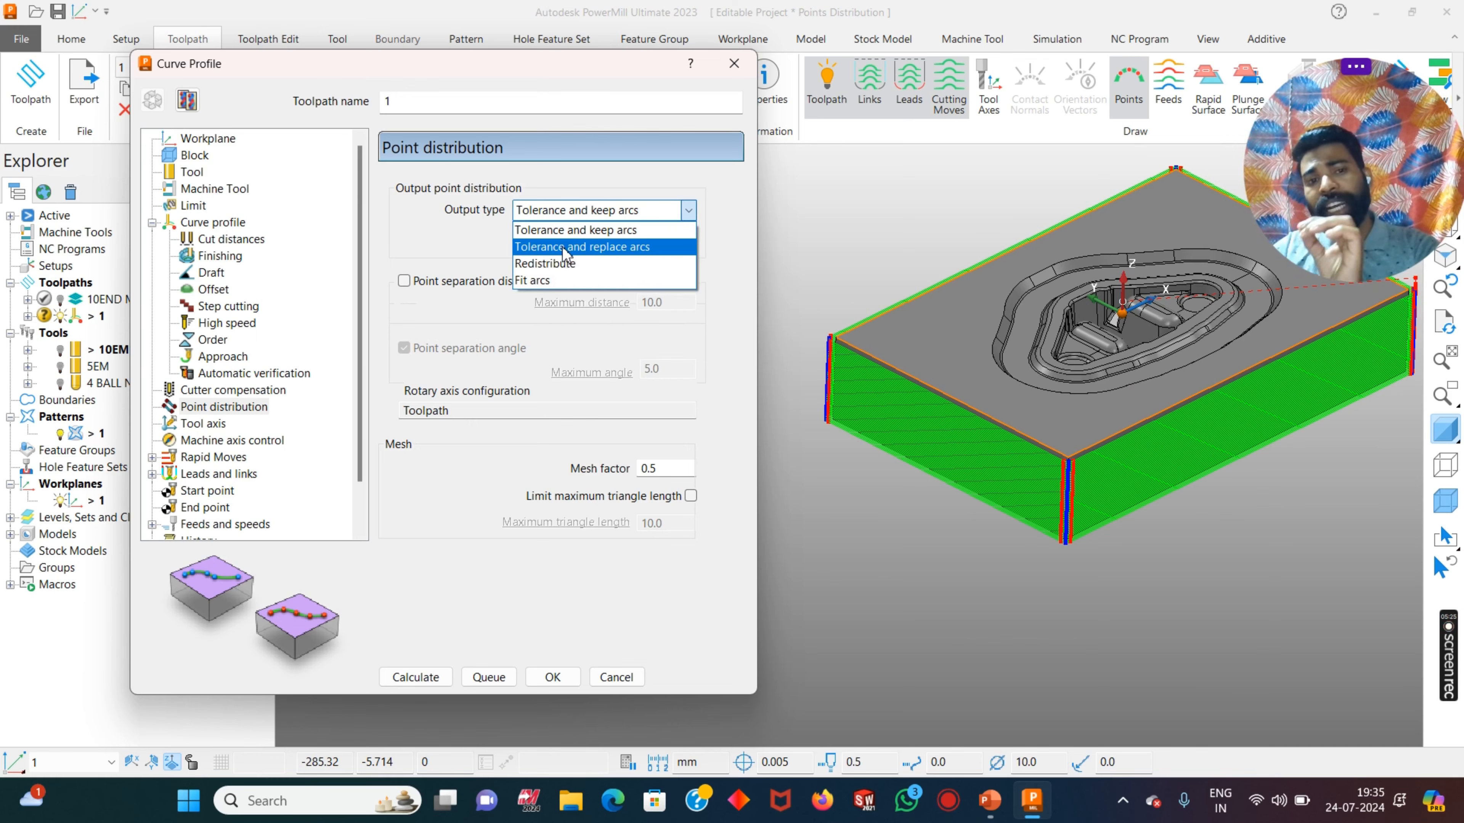
{"action": "left_click", "coordinate": [577, 247]}
{"action": "scroll", "coordinate": [1360, 512], "scroll_direction": "up", "scroll_amount": 5}
{"action": "scroll", "coordinate": [1360, 513], "scroll_direction": "up", "scroll_amount": 3}
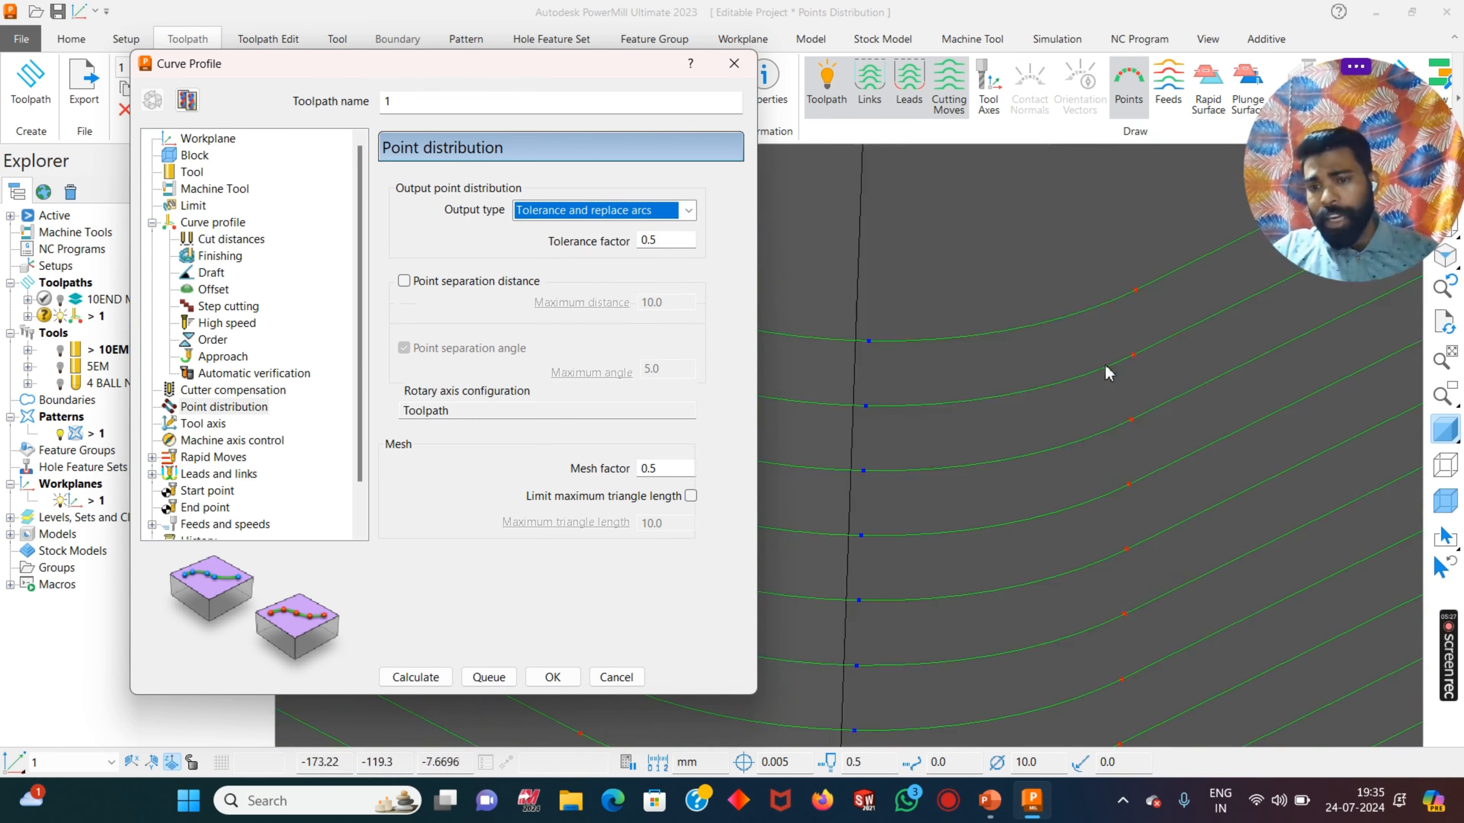
{"action": "scroll", "coordinate": [1214, 420], "scroll_direction": "down", "scroll_amount": 1}
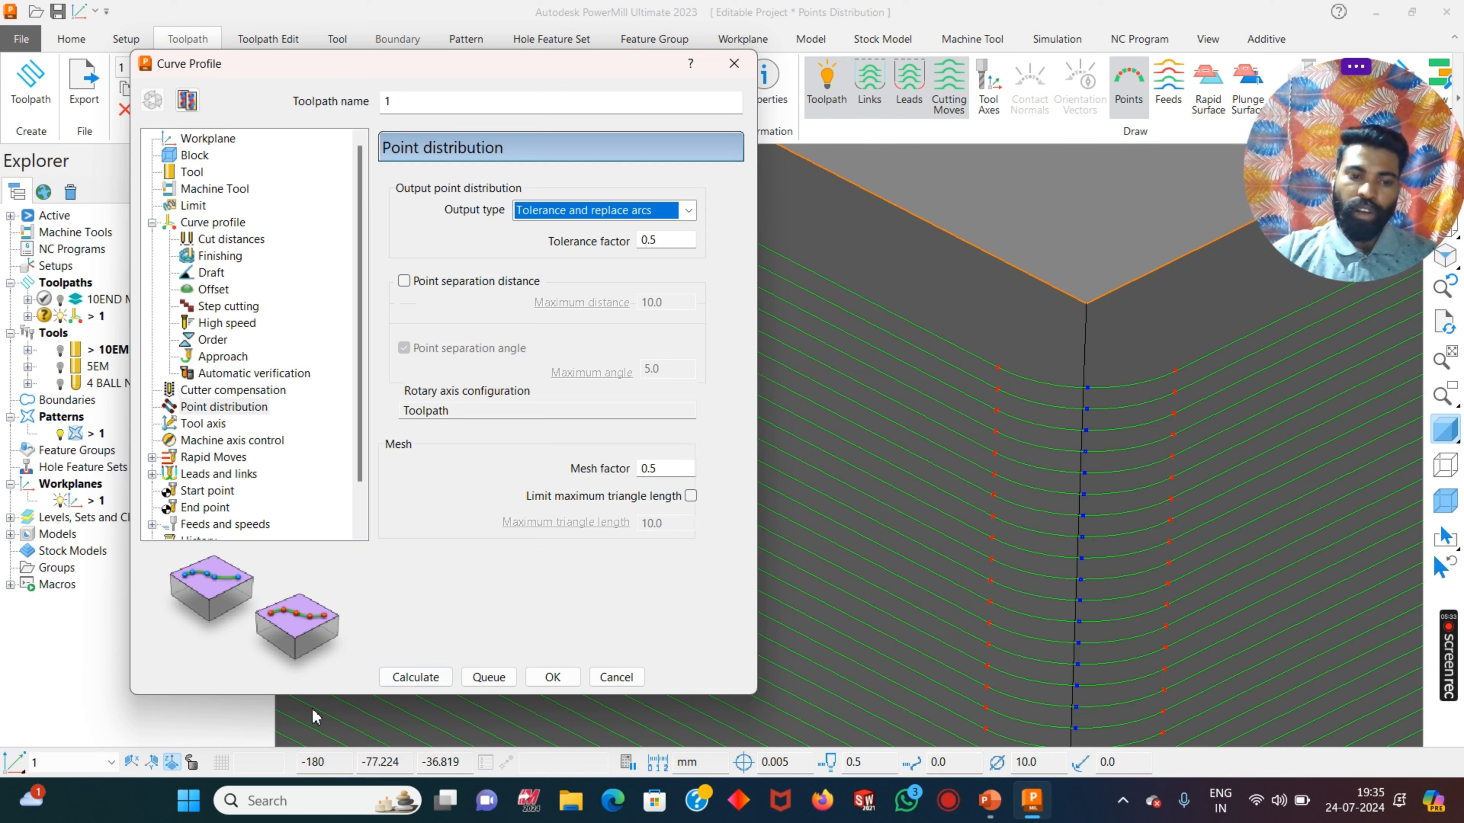
{"action": "left_click", "coordinate": [411, 677]}
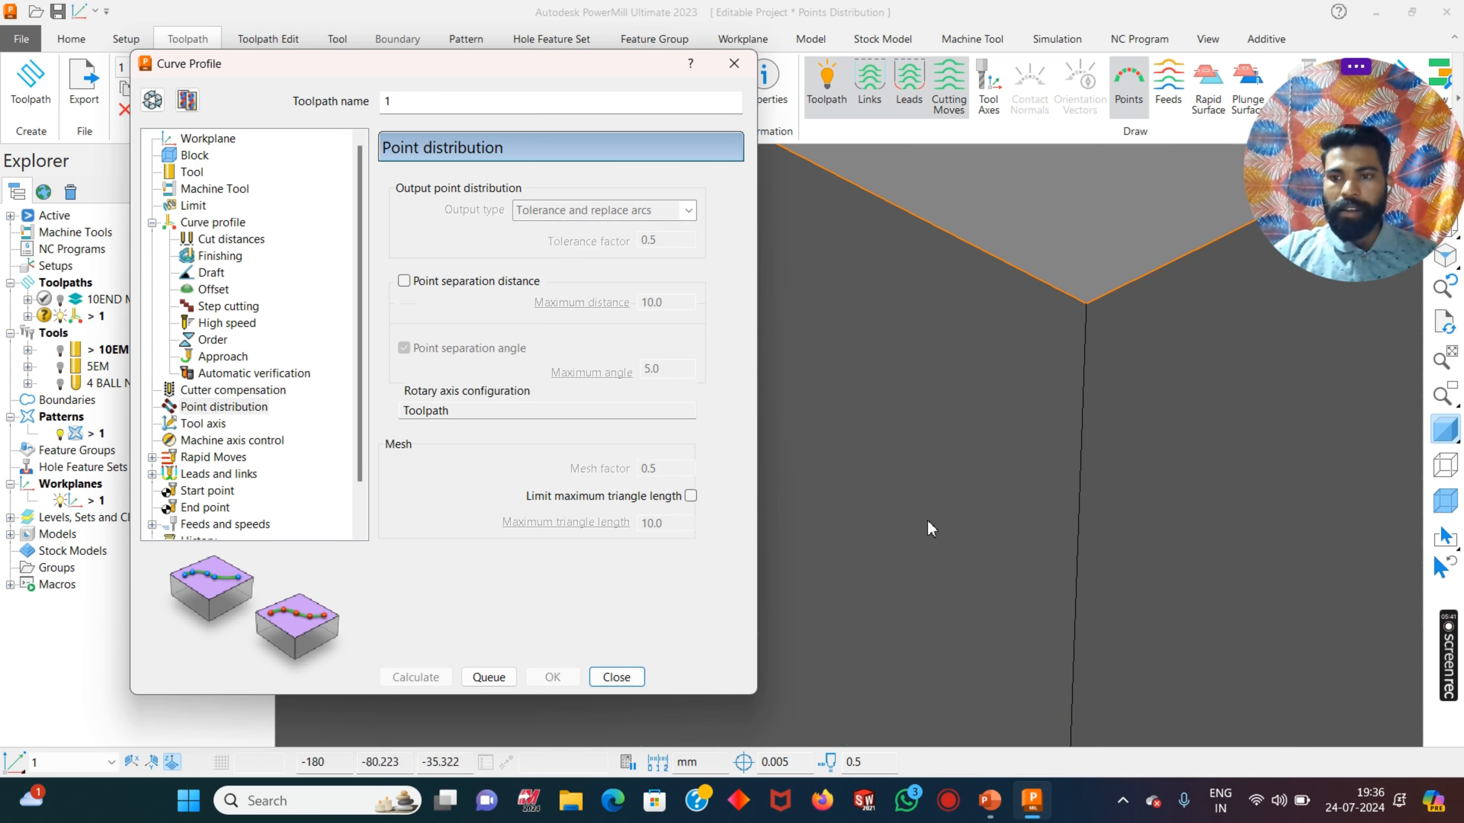
{"action": "scroll", "coordinate": [1075, 385], "scroll_direction": "up", "scroll_amount": 5}
{"action": "scroll", "coordinate": [1080, 388], "scroll_direction": "down", "scroll_amount": 8}
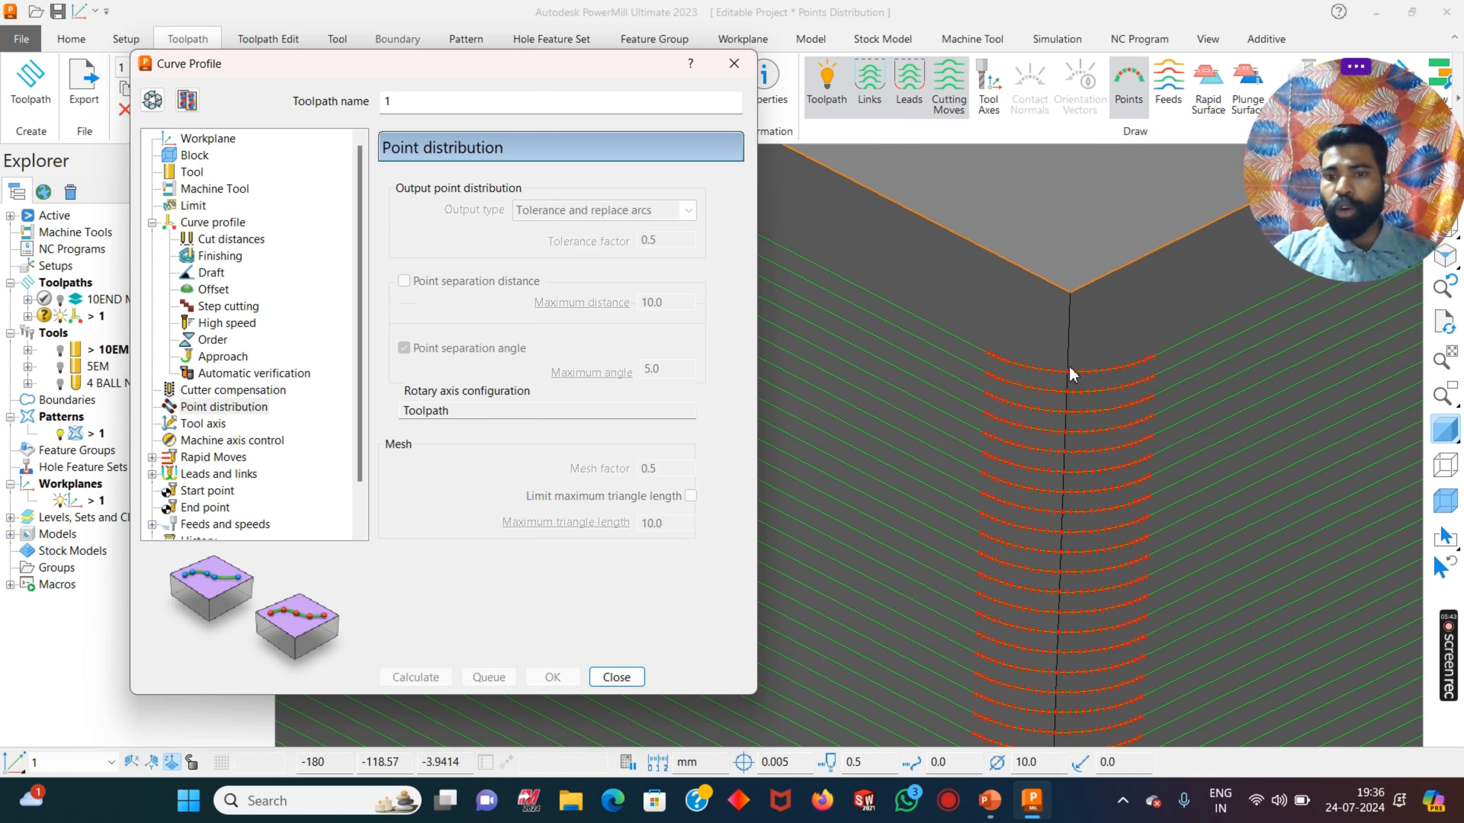
{"action": "scroll", "coordinate": [1081, 449], "scroll_direction": "down", "scroll_amount": 3}
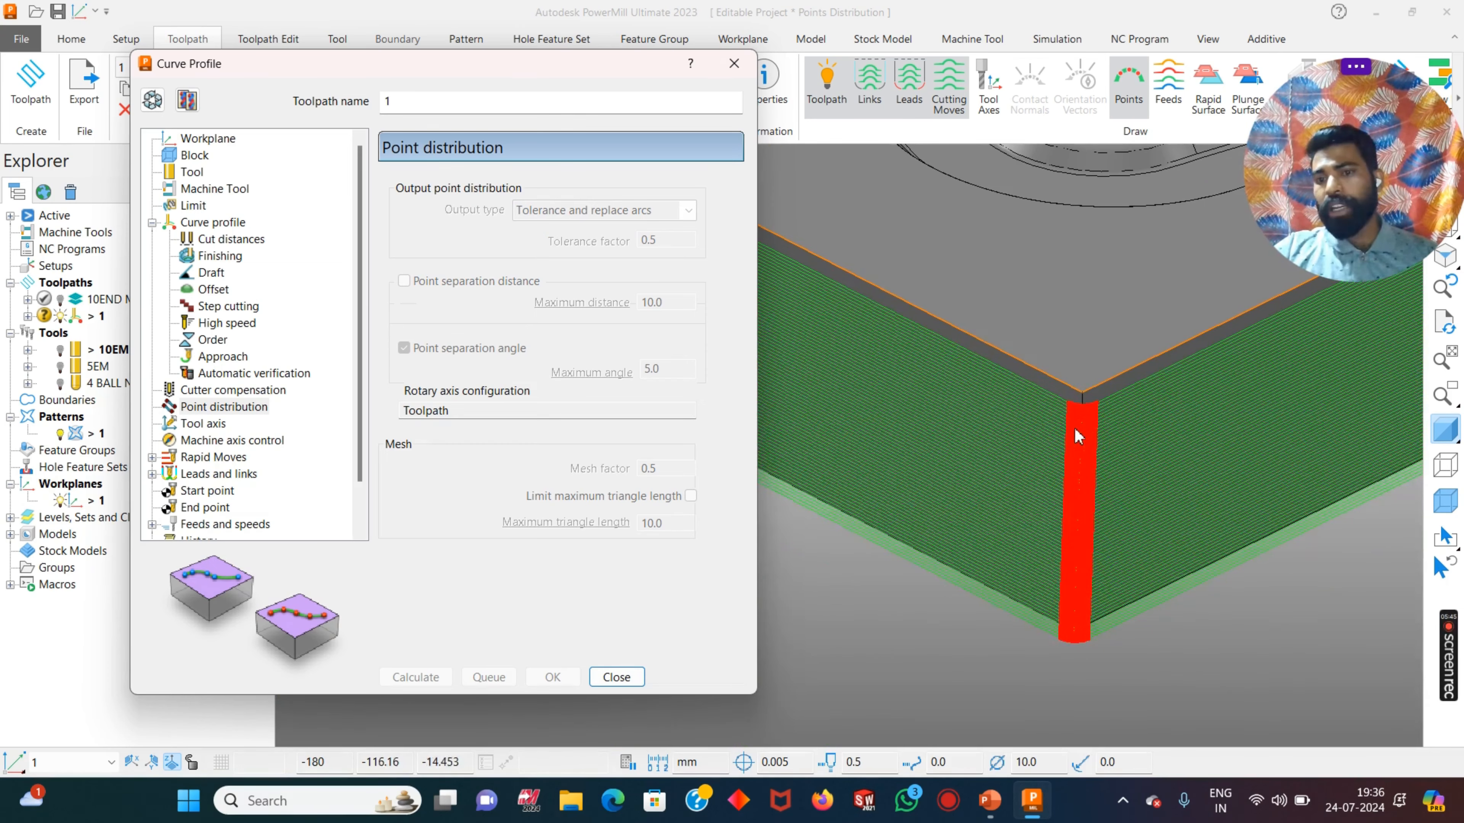
{"action": "scroll", "coordinate": [1079, 437], "scroll_direction": "up", "scroll_amount": 10}
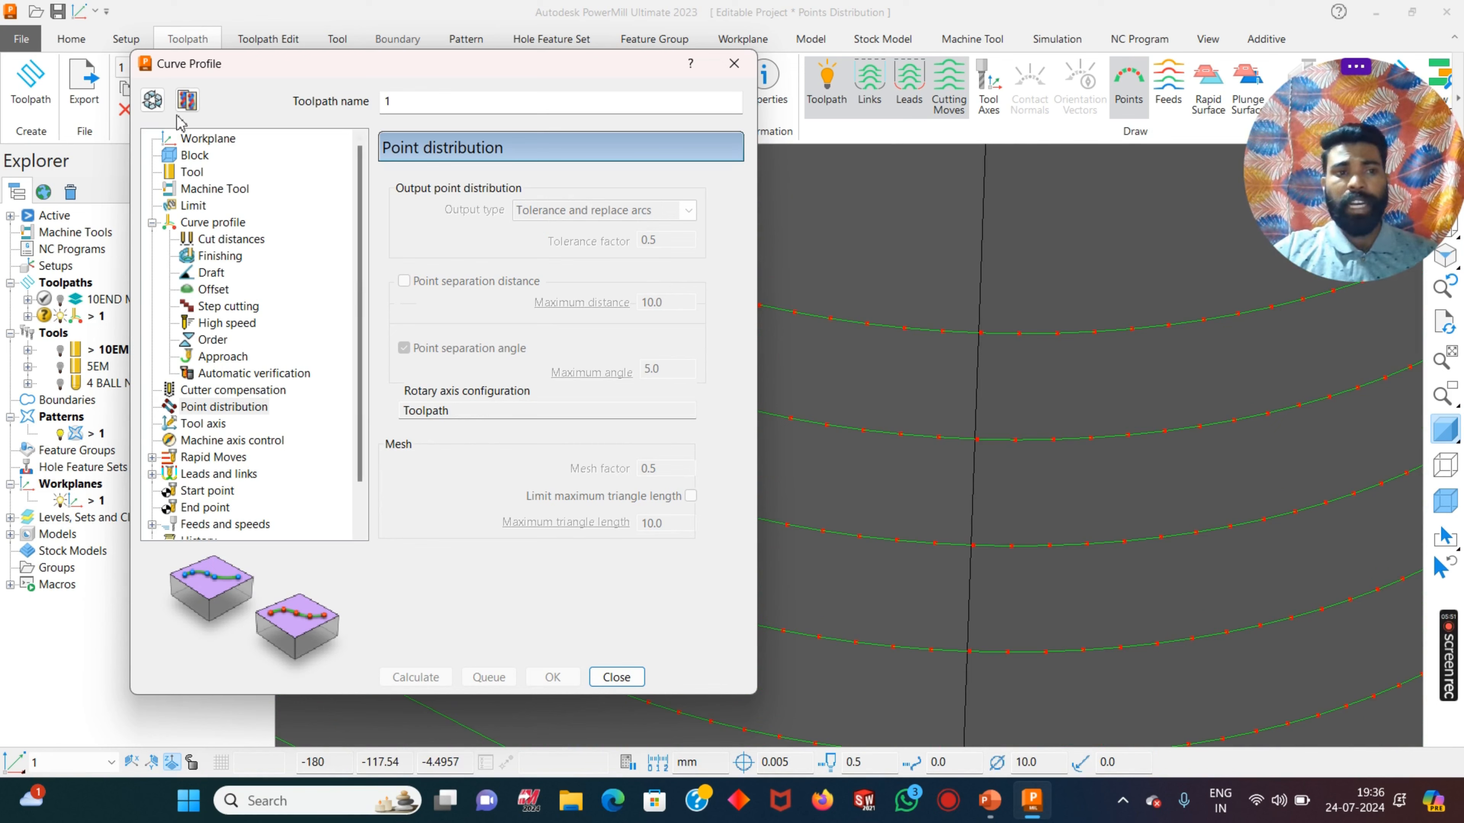
- Try to recalculate toolpath 1 with the tolerance factor and mesh factor both set to 0.001
{"action": "left_click", "coordinate": [152, 100]}
{"action": "double_click", "coordinate": [661, 240]}
{"action": "type", "text": "0."}
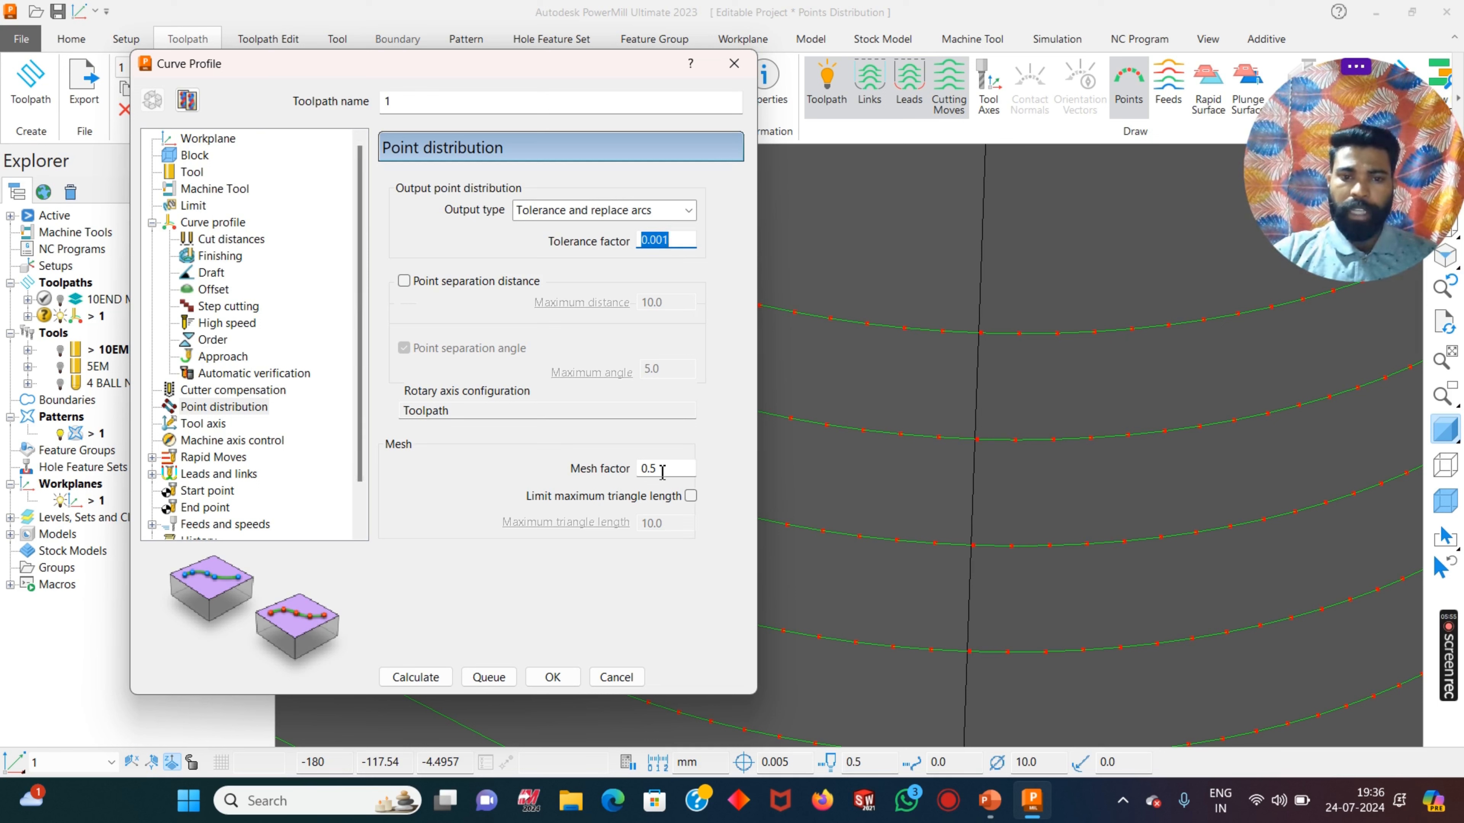
{"action": "double_click", "coordinate": [650, 468]}
{"action": "type", "text": "0.0"}
{"action": "key", "text": "Return"}
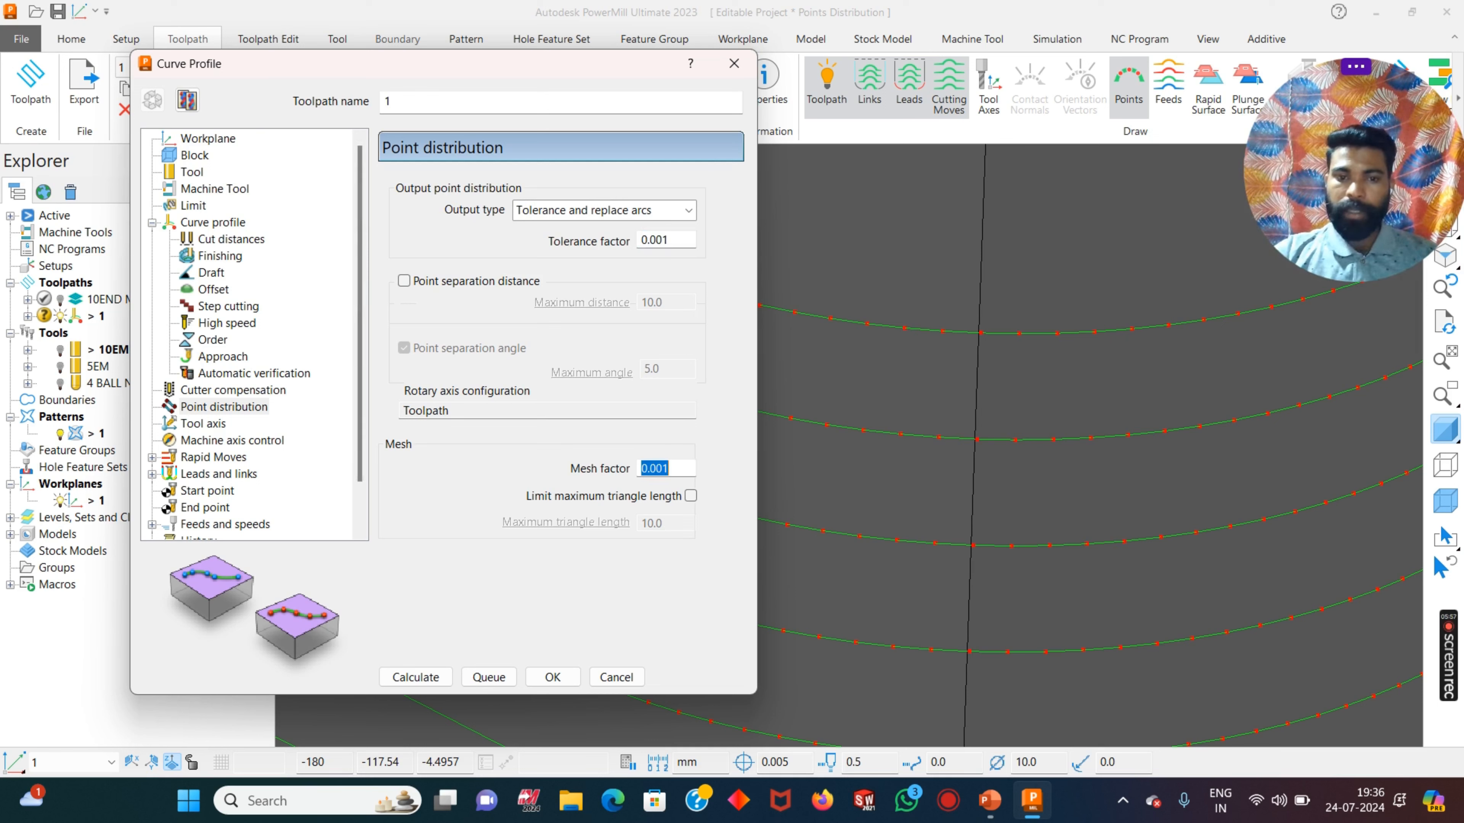
{"action": "left_click", "coordinate": [448, 676]}
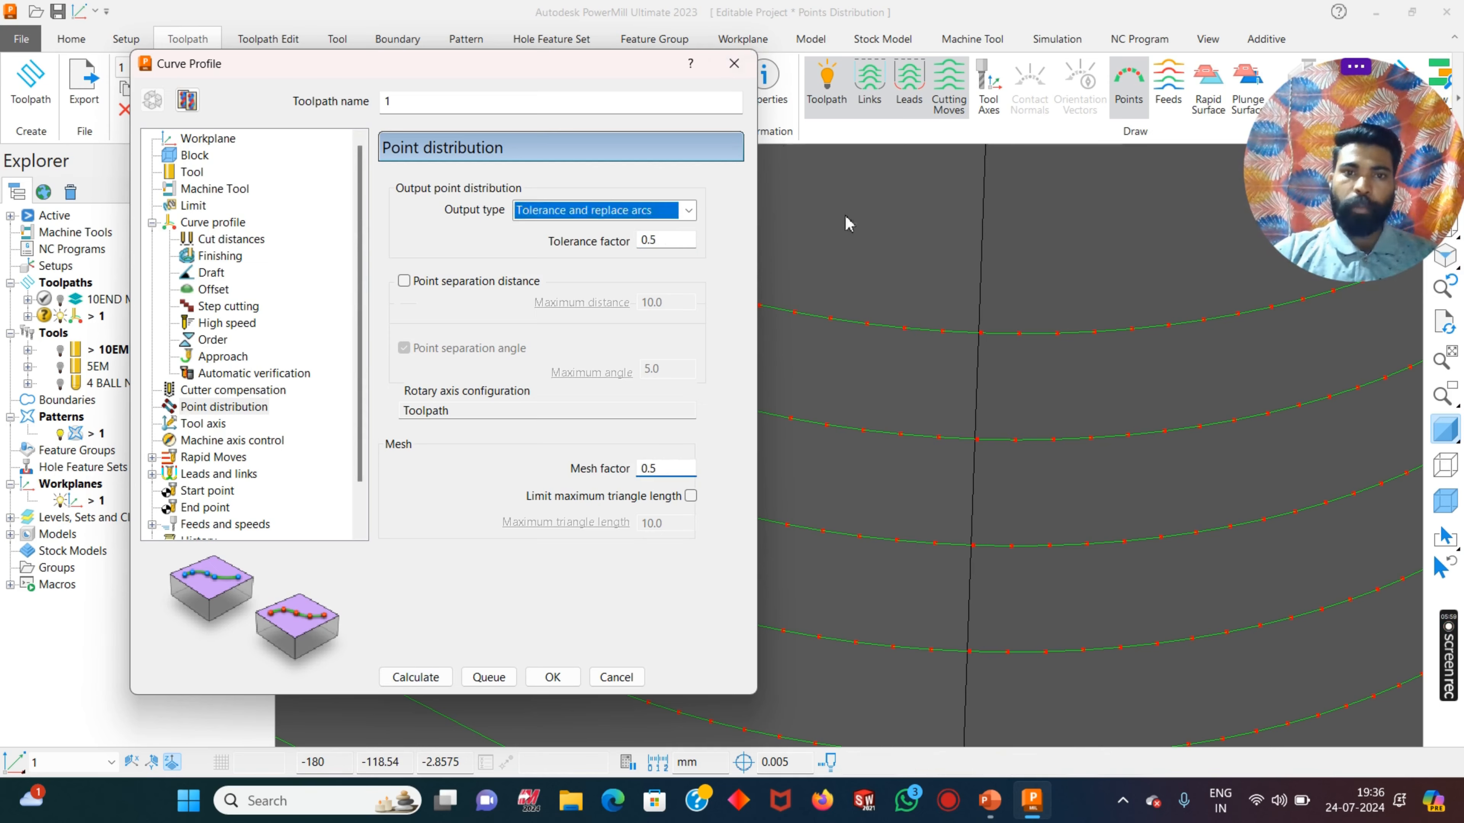
- Close toolpath 1's settings and examine the point spacing on the block's corner arcs
{"action": "left_click", "coordinate": [737, 62]}
{"action": "scroll", "coordinate": [968, 431], "scroll_direction": "down", "scroll_amount": 6}
{"action": "scroll", "coordinate": [1017, 453], "scroll_direction": "down", "scroll_amount": 4}
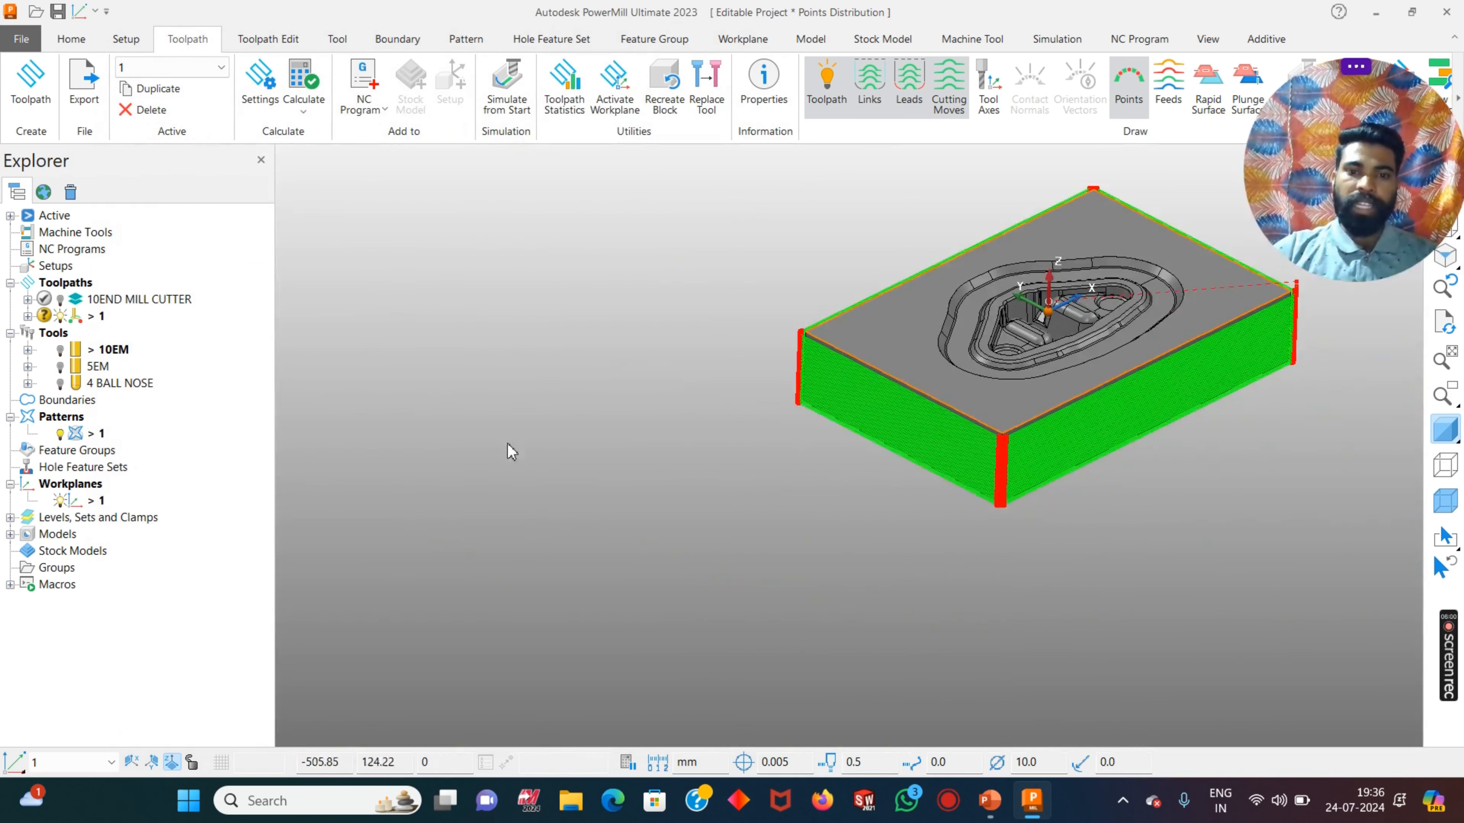
{"action": "scroll", "coordinate": [1052, 500], "scroll_direction": "up", "scroll_amount": 12}
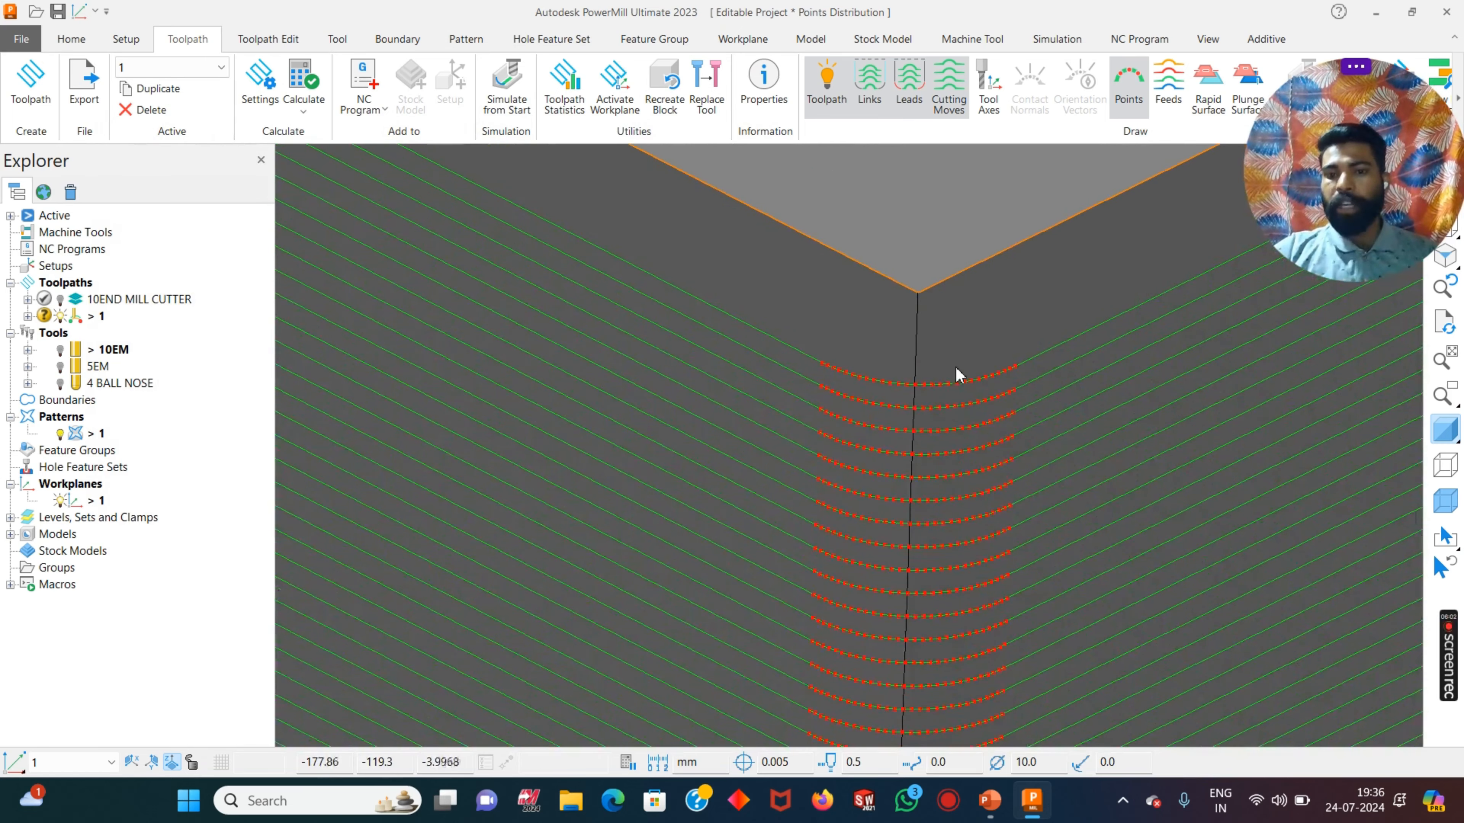
{"action": "scroll", "coordinate": [979, 380], "scroll_direction": "down", "scroll_amount": 4}
{"action": "scroll", "coordinate": [1010, 427], "scroll_direction": "down", "scroll_amount": 8}
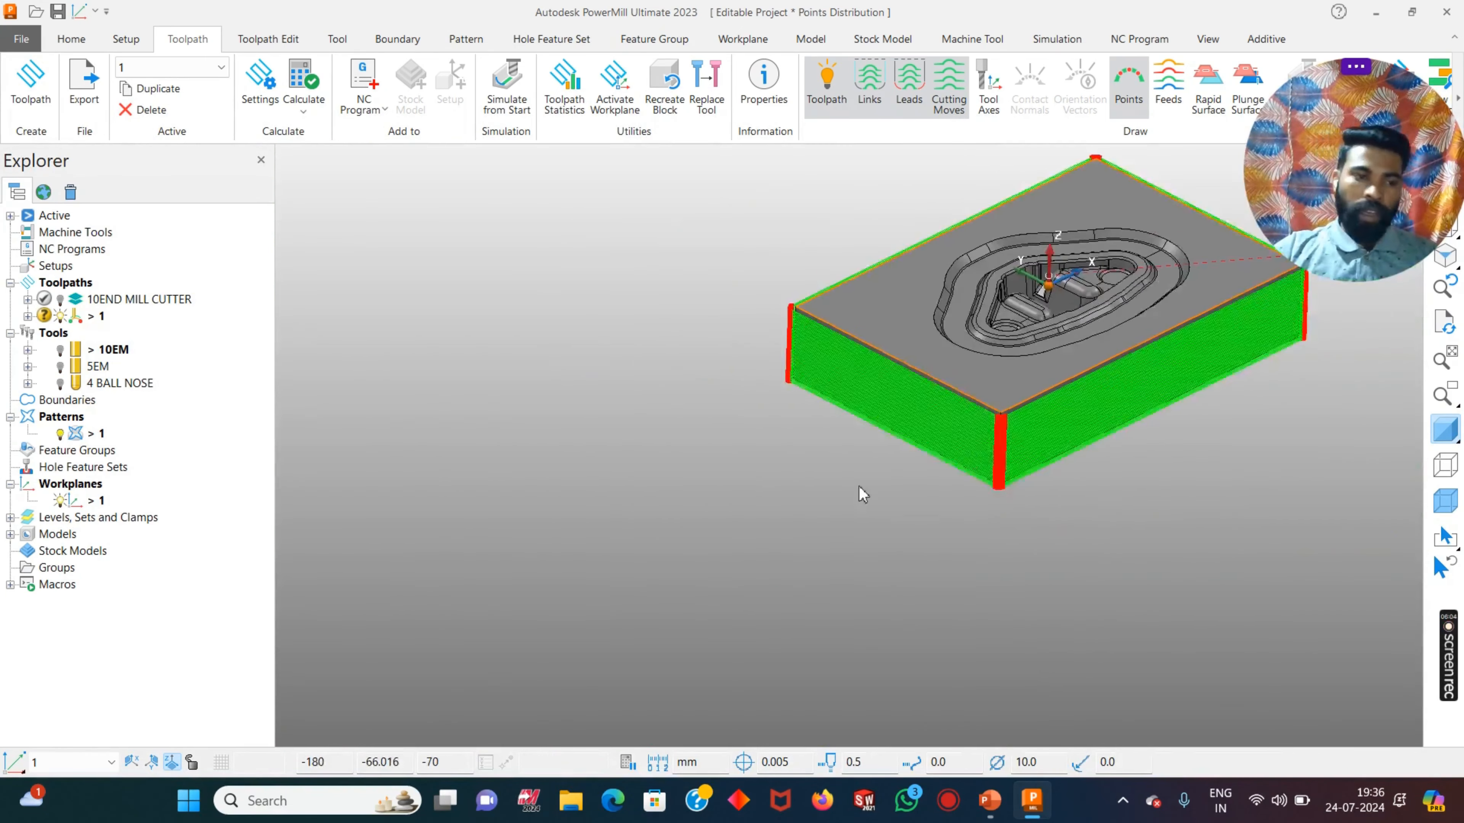
- Make a copy of toolpath 1 and activate the copy
{"action": "right_click", "coordinate": [92, 316]}
{"action": "mouse_move", "coordinate": [242, 669]}
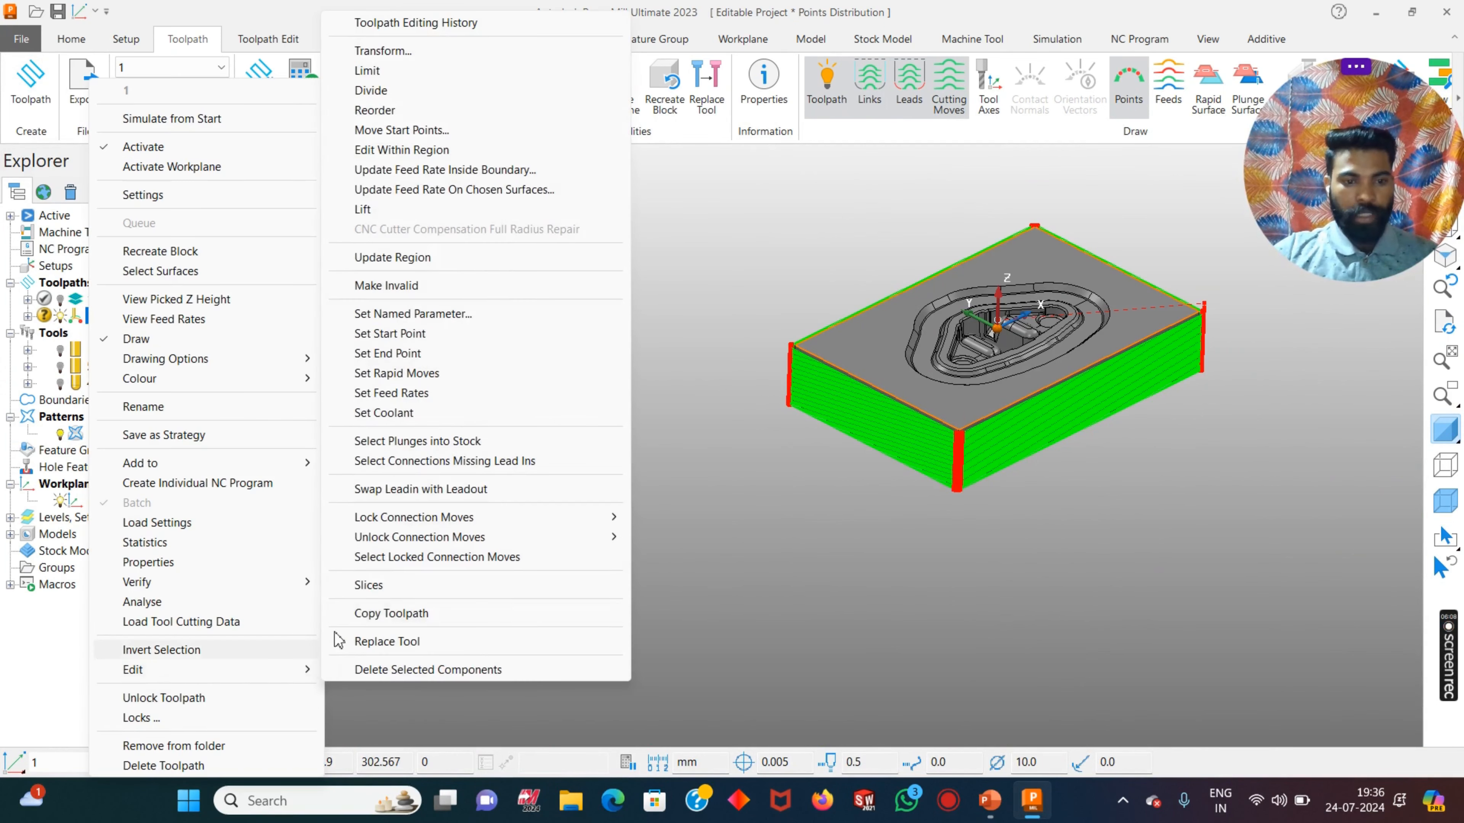
{"action": "left_click", "coordinate": [376, 614]}
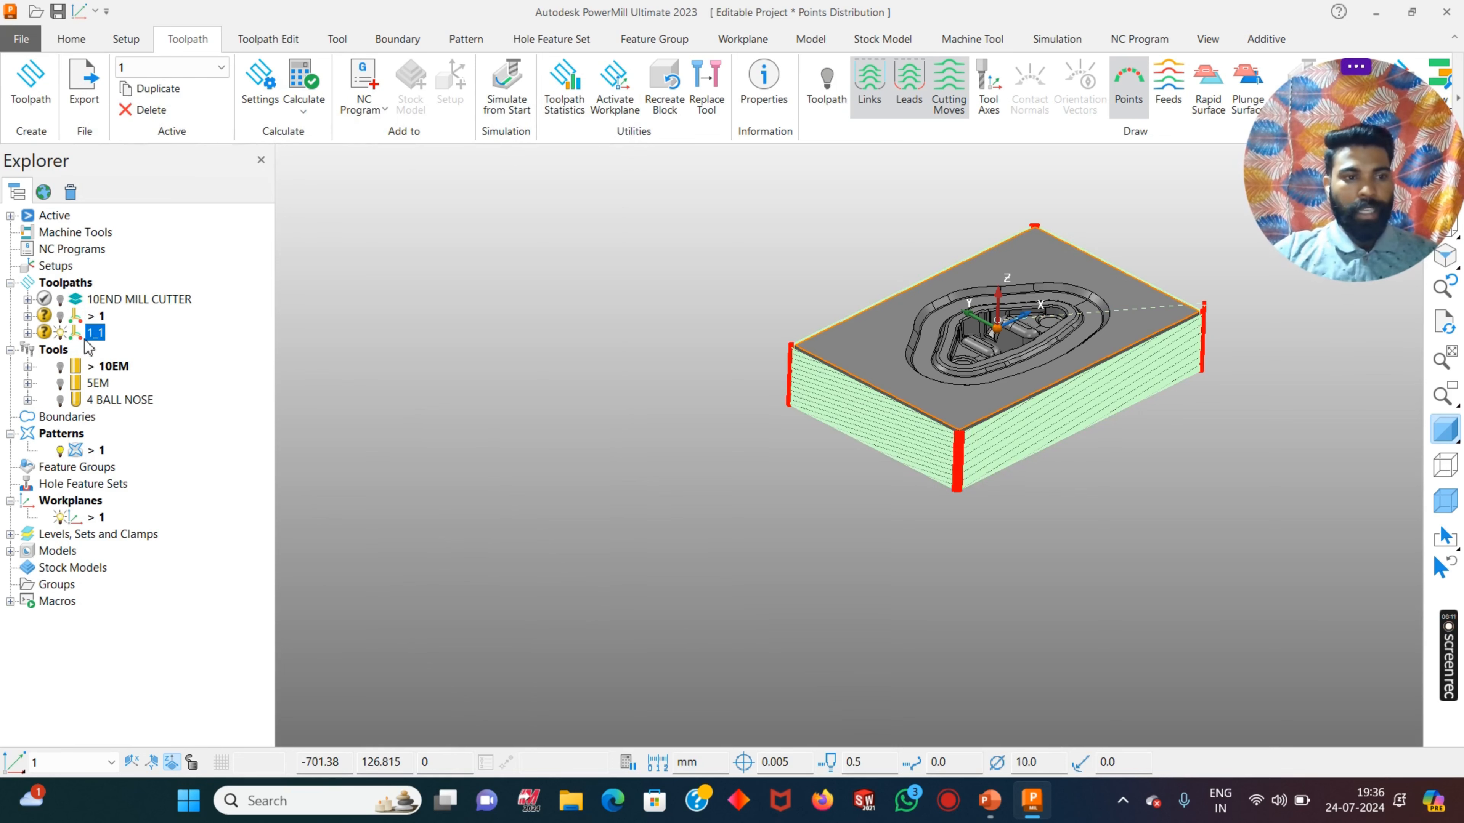
{"action": "right_click", "coordinate": [92, 333]}
{"action": "left_click", "coordinate": [144, 148]}
{"action": "scroll", "coordinate": [880, 440], "scroll_direction": "up", "scroll_amount": 5}
{"action": "left_click", "coordinate": [877, 432]}
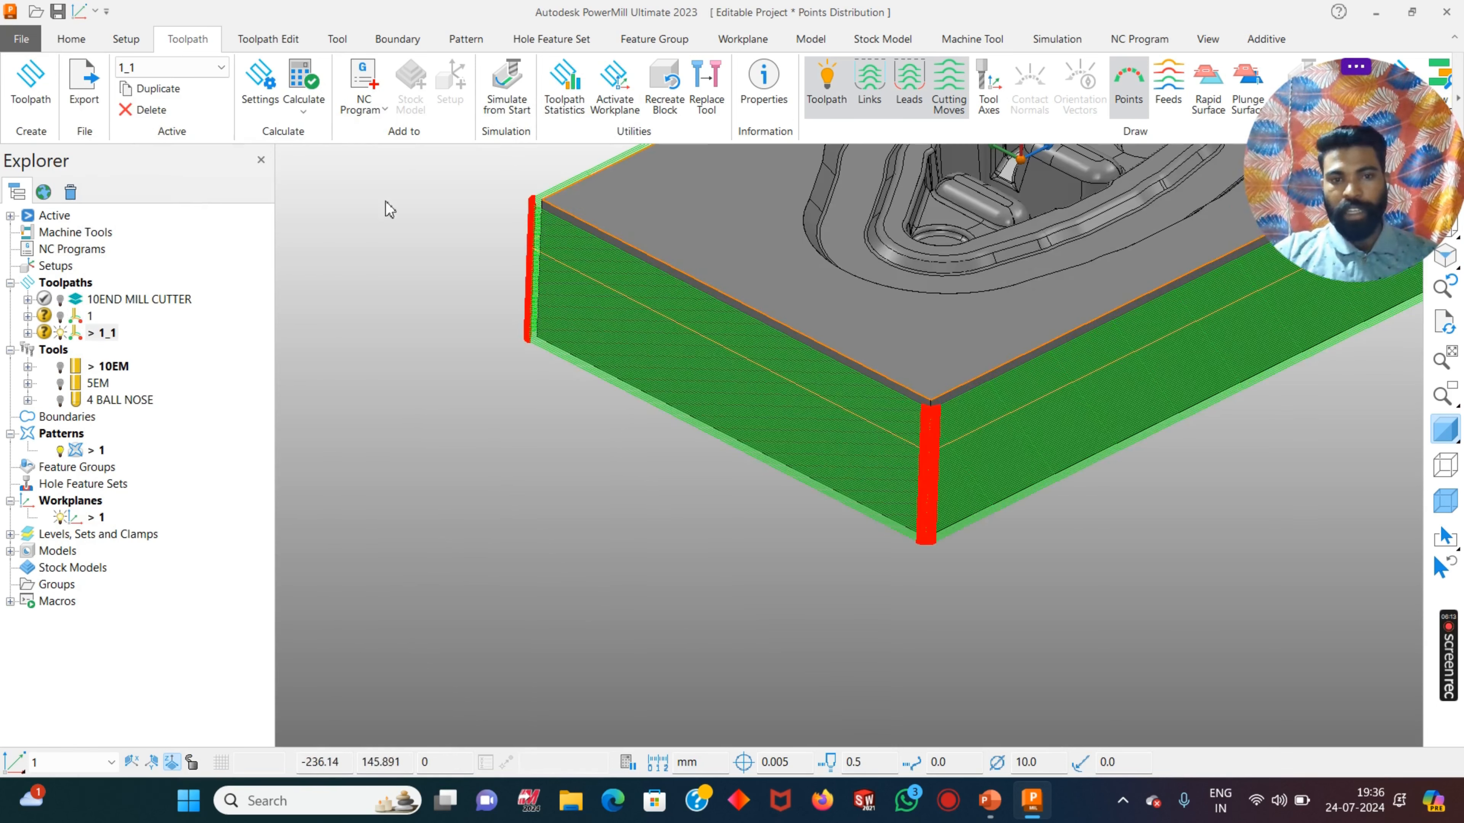
- Open the copied toolpath's settings for editing and set its point distribution output type to Tolerance and replace arcs
{"action": "double_click", "coordinate": [600, 312]}
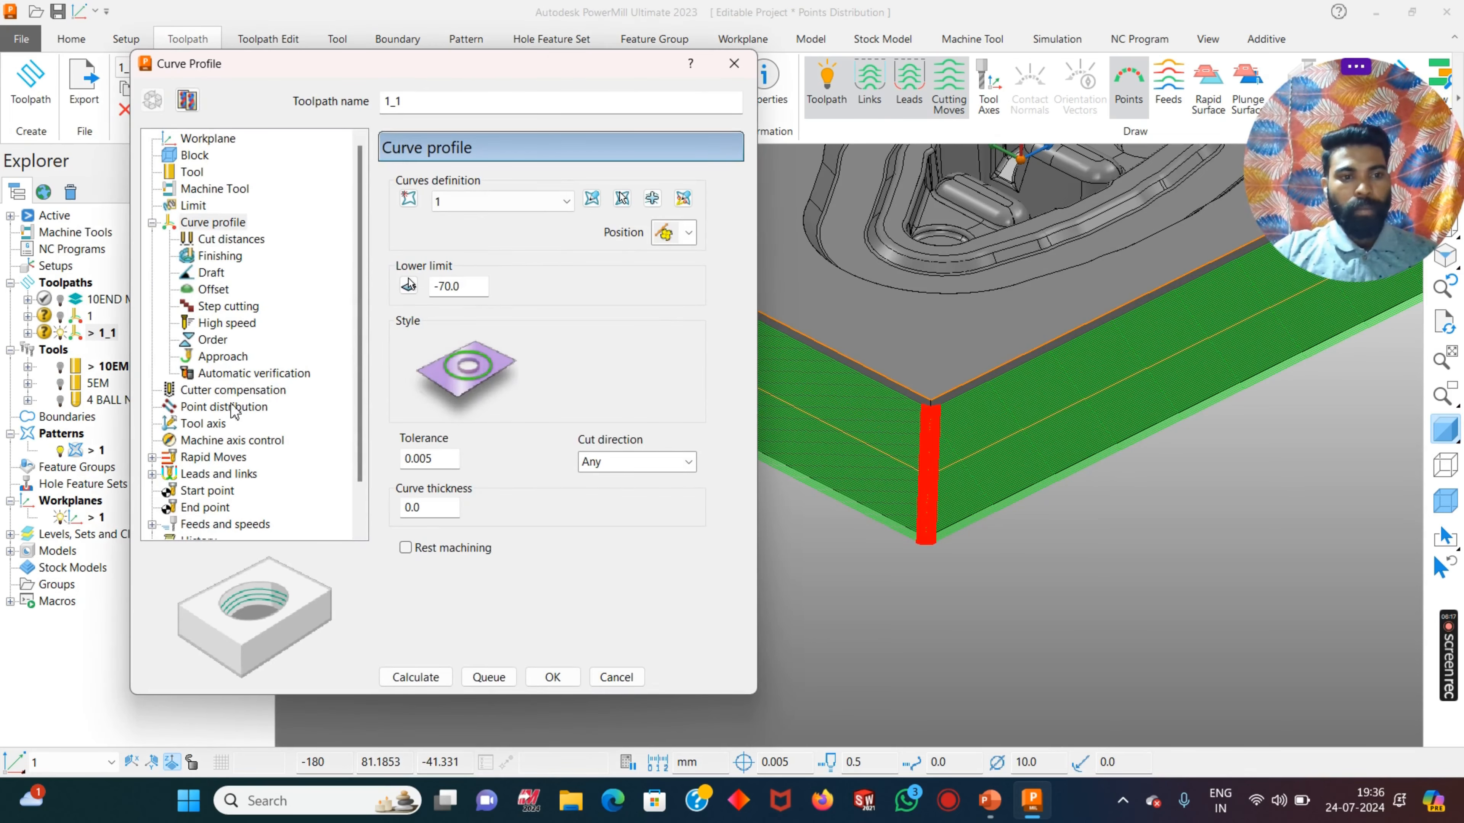
{"action": "left_click", "coordinate": [236, 407]}
{"action": "left_click", "coordinate": [677, 242]}
{"action": "left_click", "coordinate": [599, 210]}
{"action": "left_click", "coordinate": [599, 242]}
- Set the copied toolpath's tolerance factor to 0.001 and its mesh factor to 0.001
{"action": "left_click", "coordinate": [645, 242]}
{"action": "key", "text": "ctrl+a"}
{"action": "type", "text": "0.00"}
{"action": "key", "text": "Tab"}
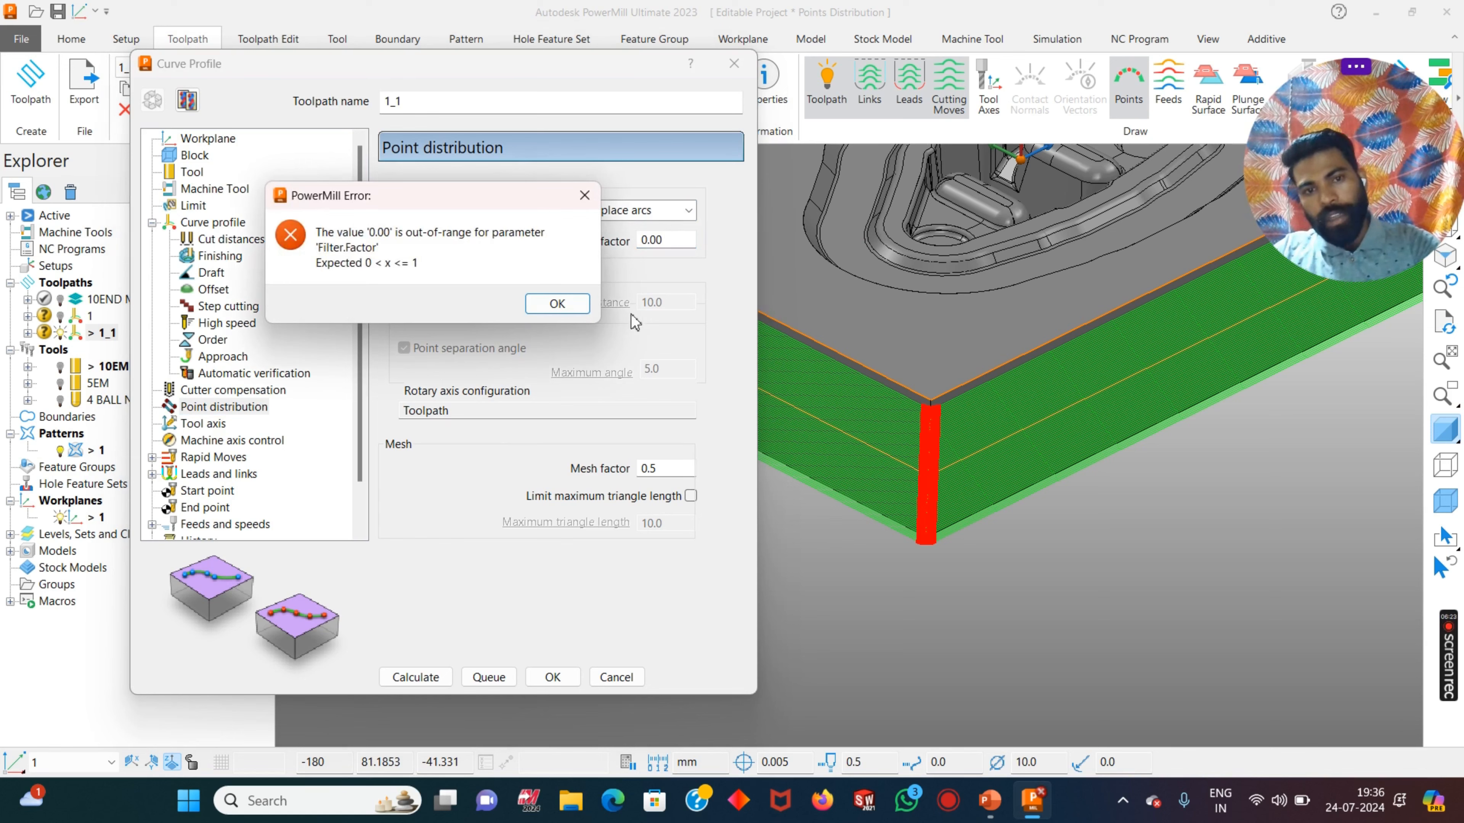
{"action": "left_click", "coordinate": [564, 301]}
{"action": "double_click", "coordinate": [645, 240]}
{"action": "type", "text": "0.0"}
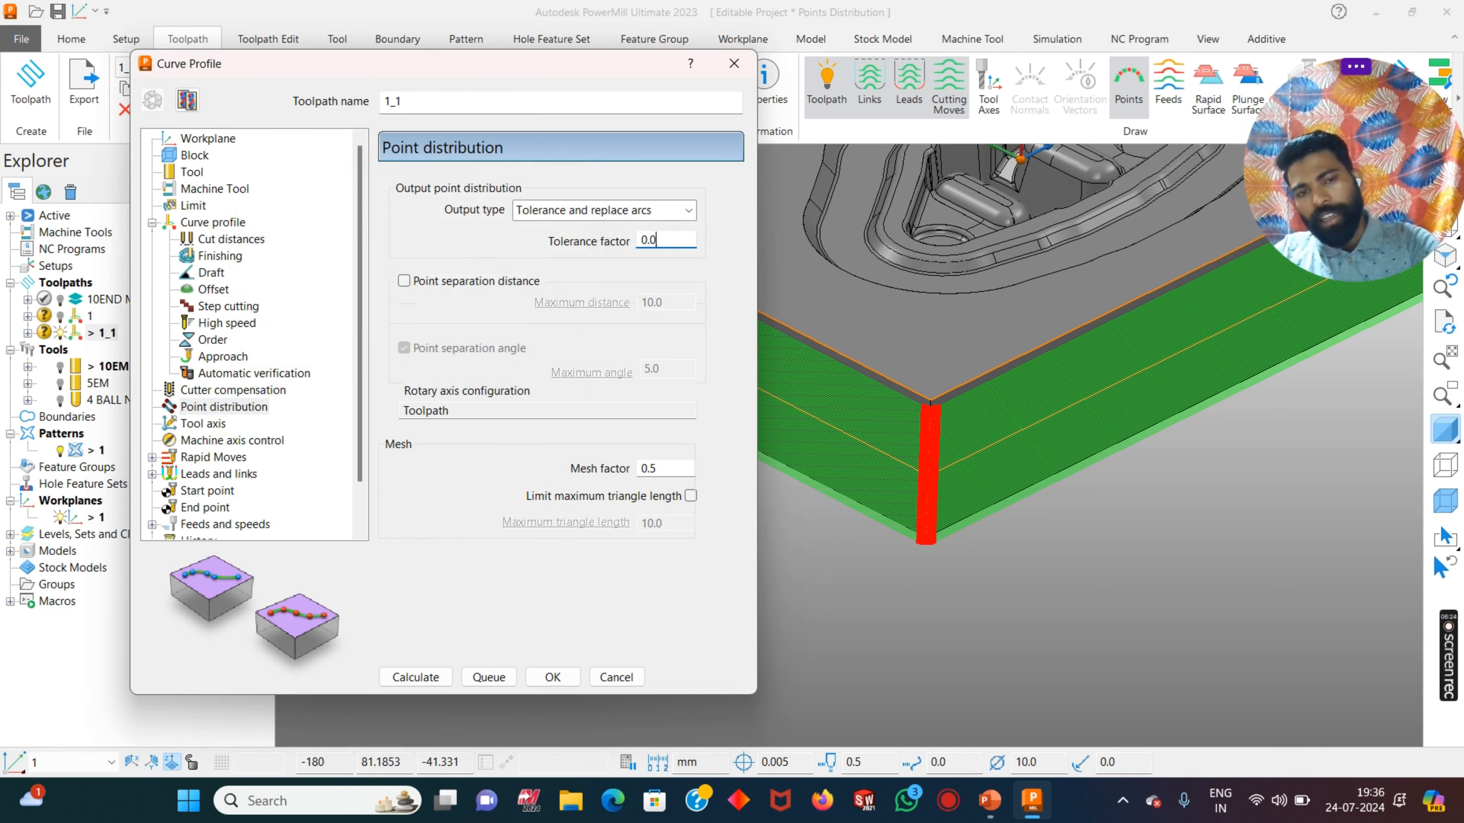
{"action": "type", "text": "01"}
{"action": "key", "text": "Return"}
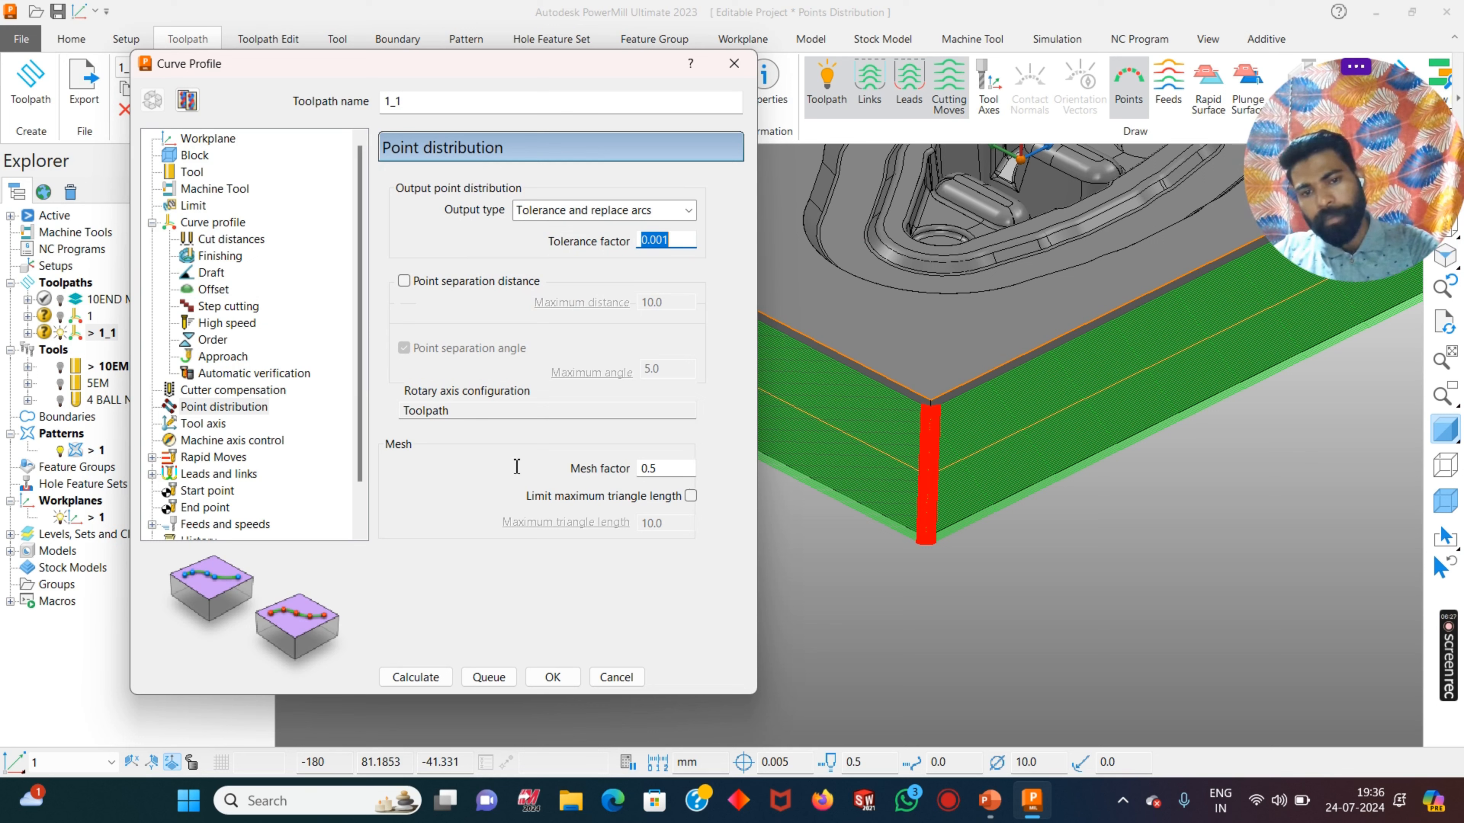
{"action": "left_click", "coordinate": [661, 468]}
{"action": "key", "text": "BackSpace"}
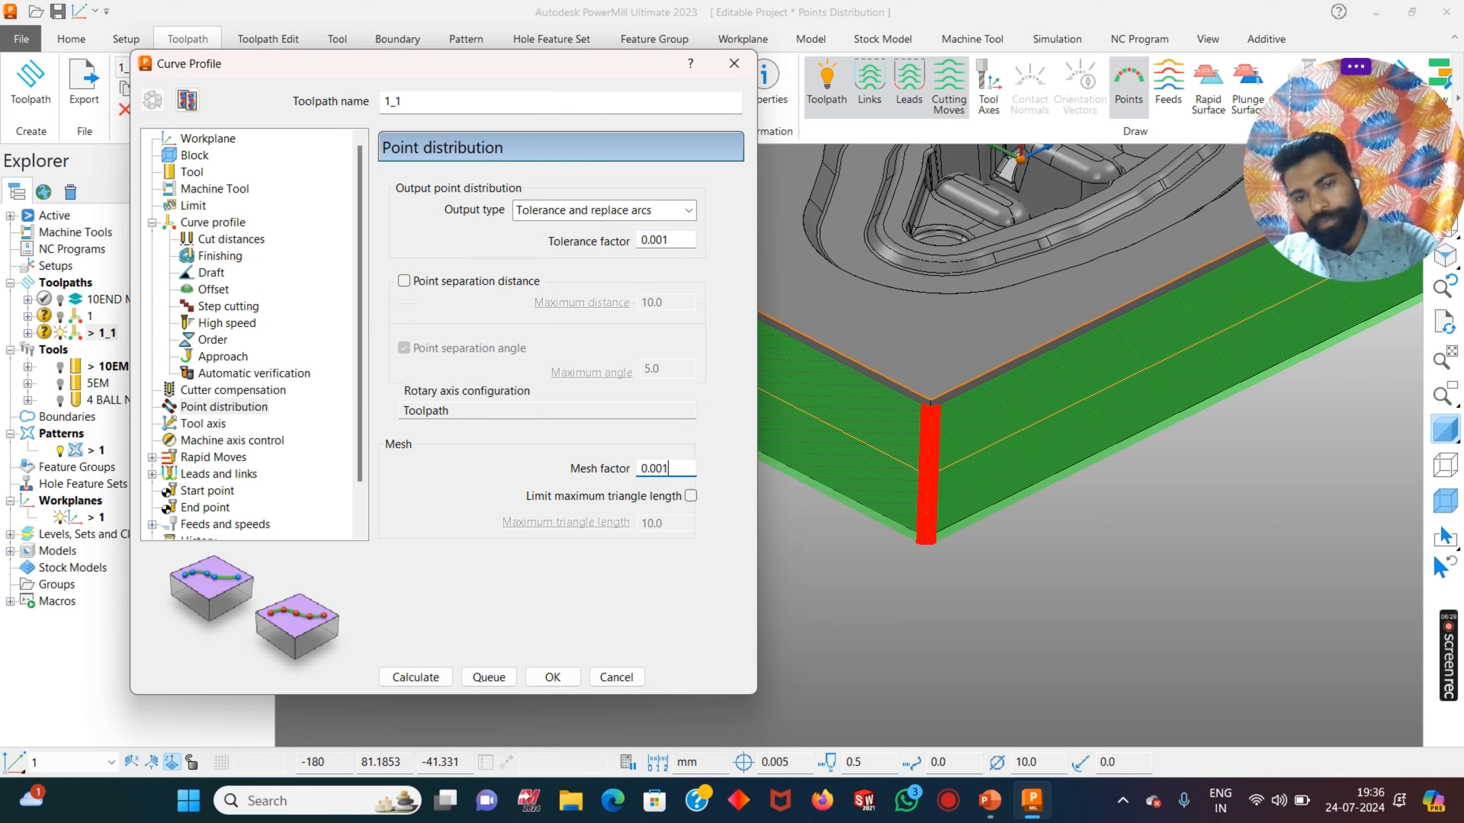
{"action": "key", "text": "Return"}
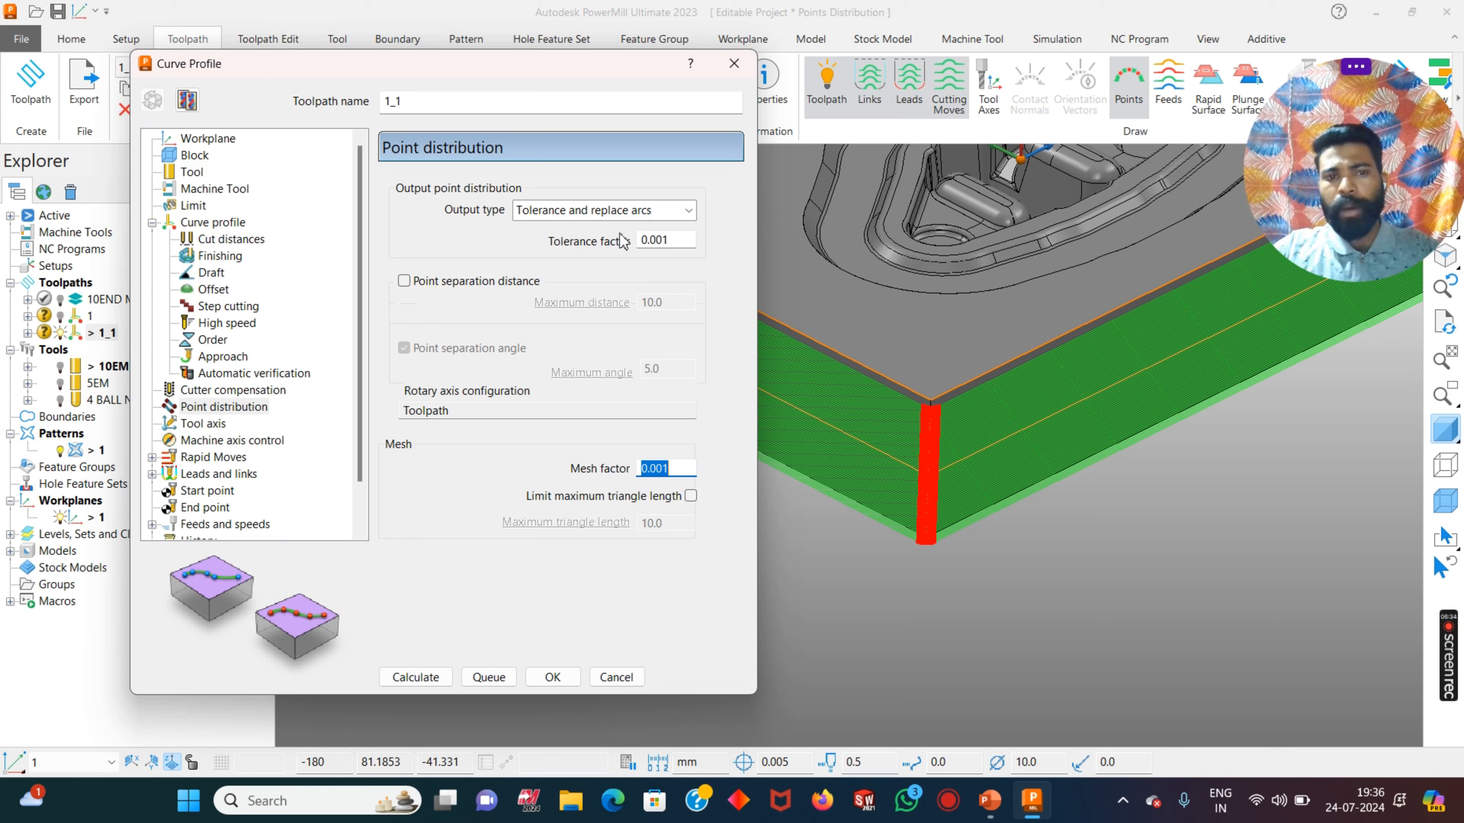
- Calculate the copied toolpath with the finer factors and examine its points on the block's corner arcs
{"action": "left_click", "coordinate": [407, 678]}
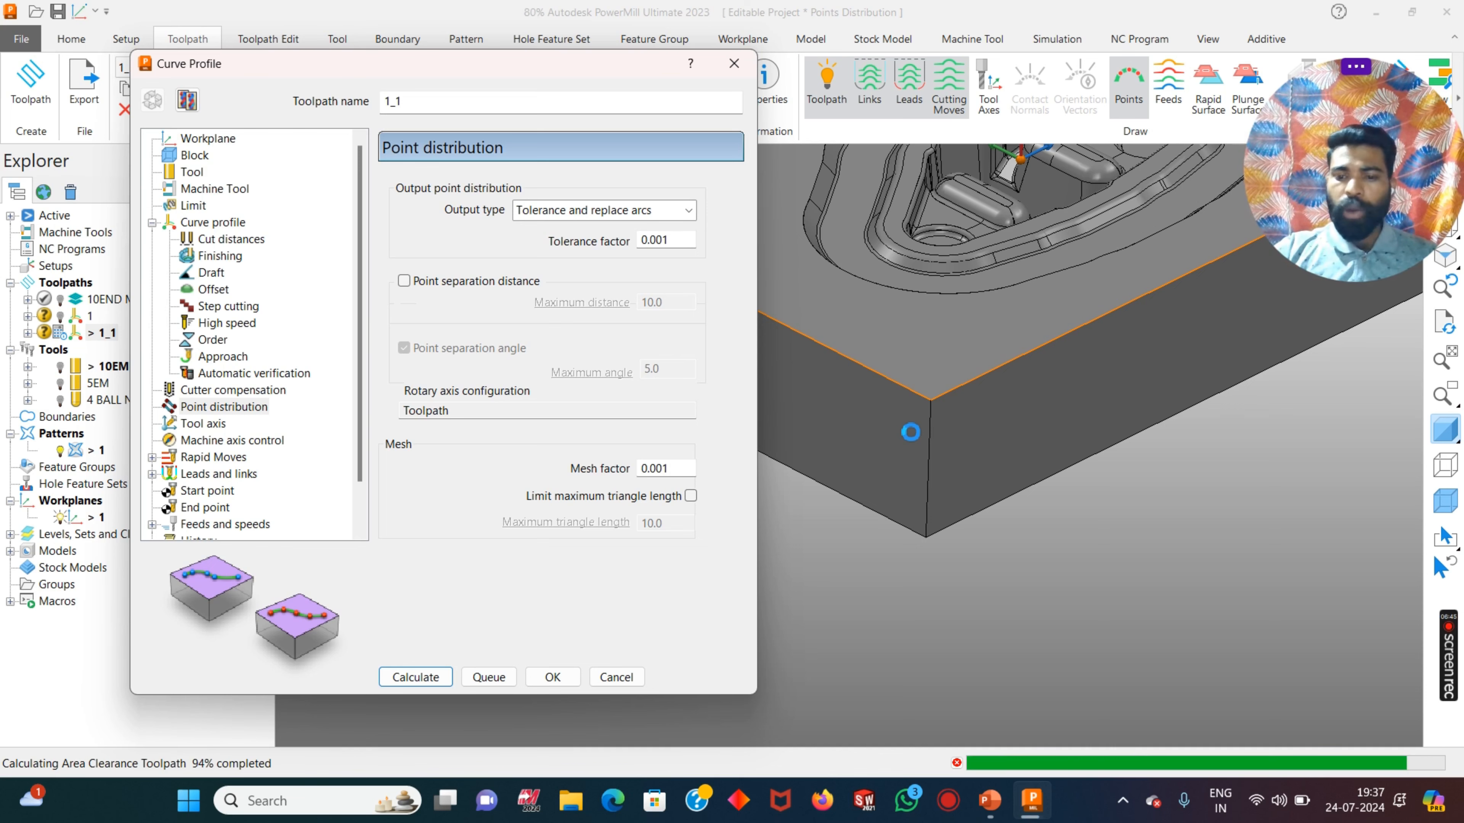
{"action": "scroll", "coordinate": [958, 367], "scroll_direction": "up", "scroll_amount": 10}
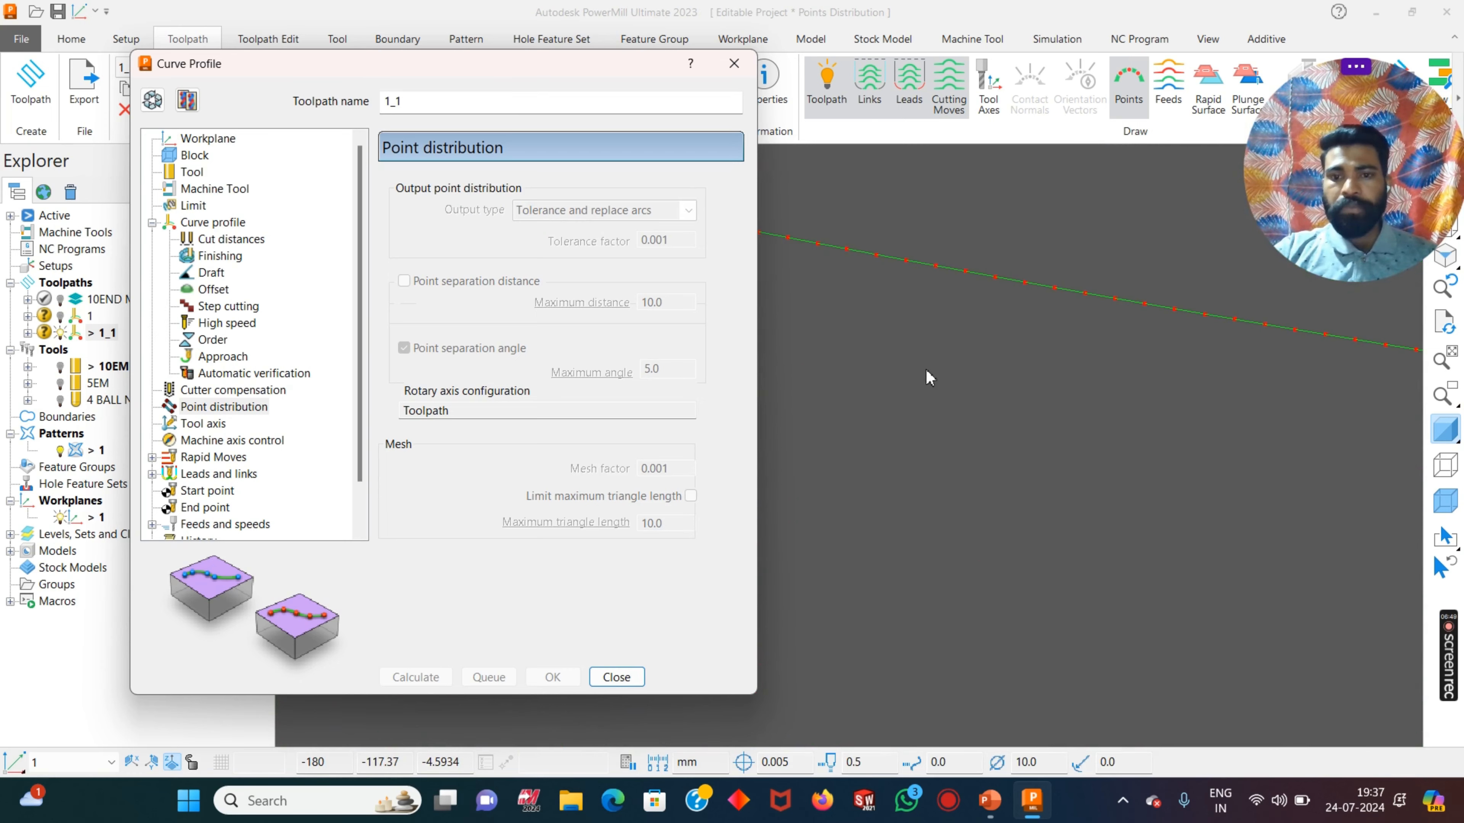
{"action": "scroll", "coordinate": [948, 492], "scroll_direction": "down", "scroll_amount": 5}
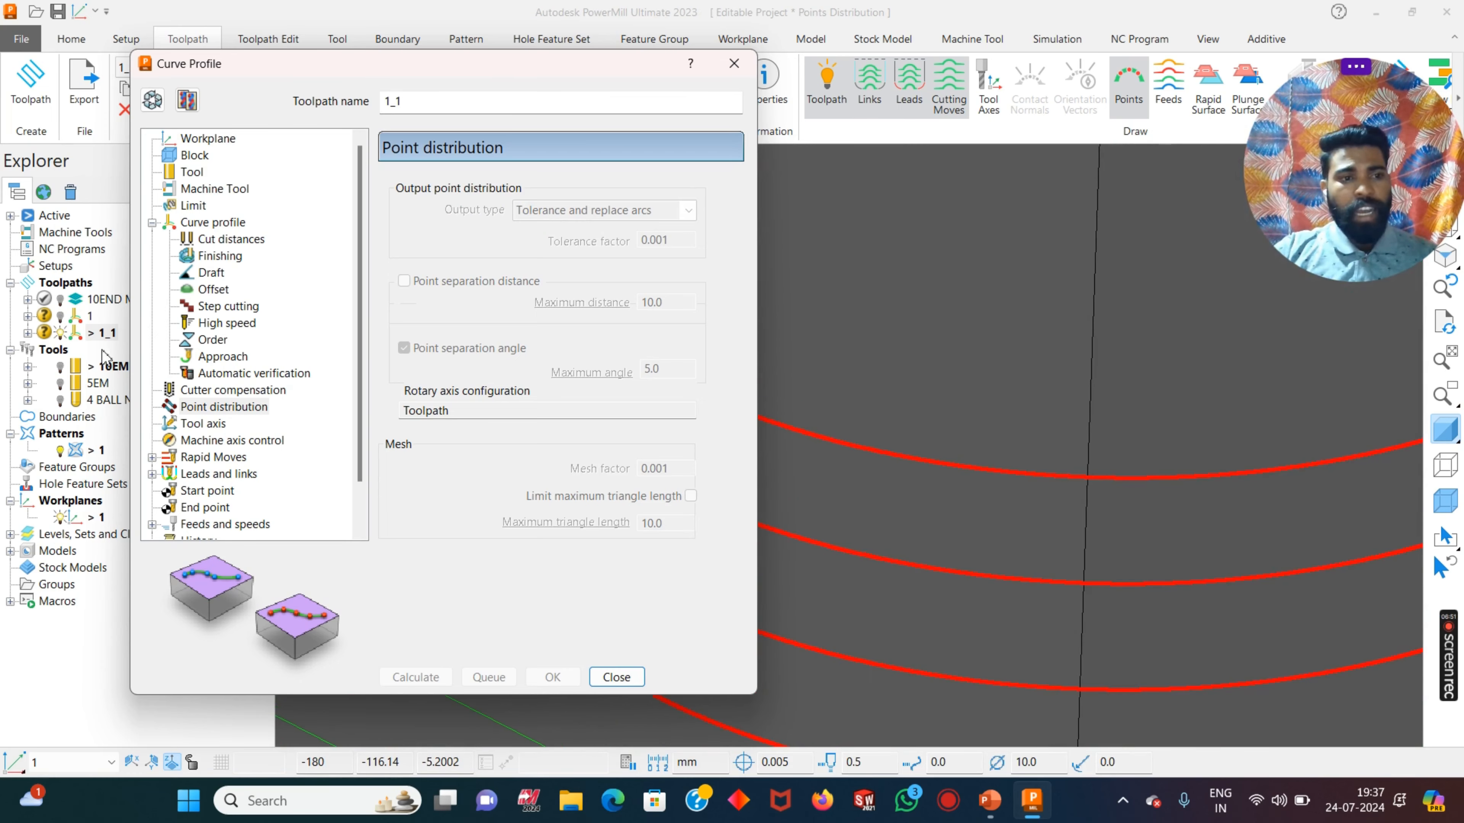
- Compare the corner point spacing of toolpath 1 and toolpath 1_1 by displaying each alone, leaving toolpath 1_1 active
{"action": "left_click", "coordinate": [57, 316]}
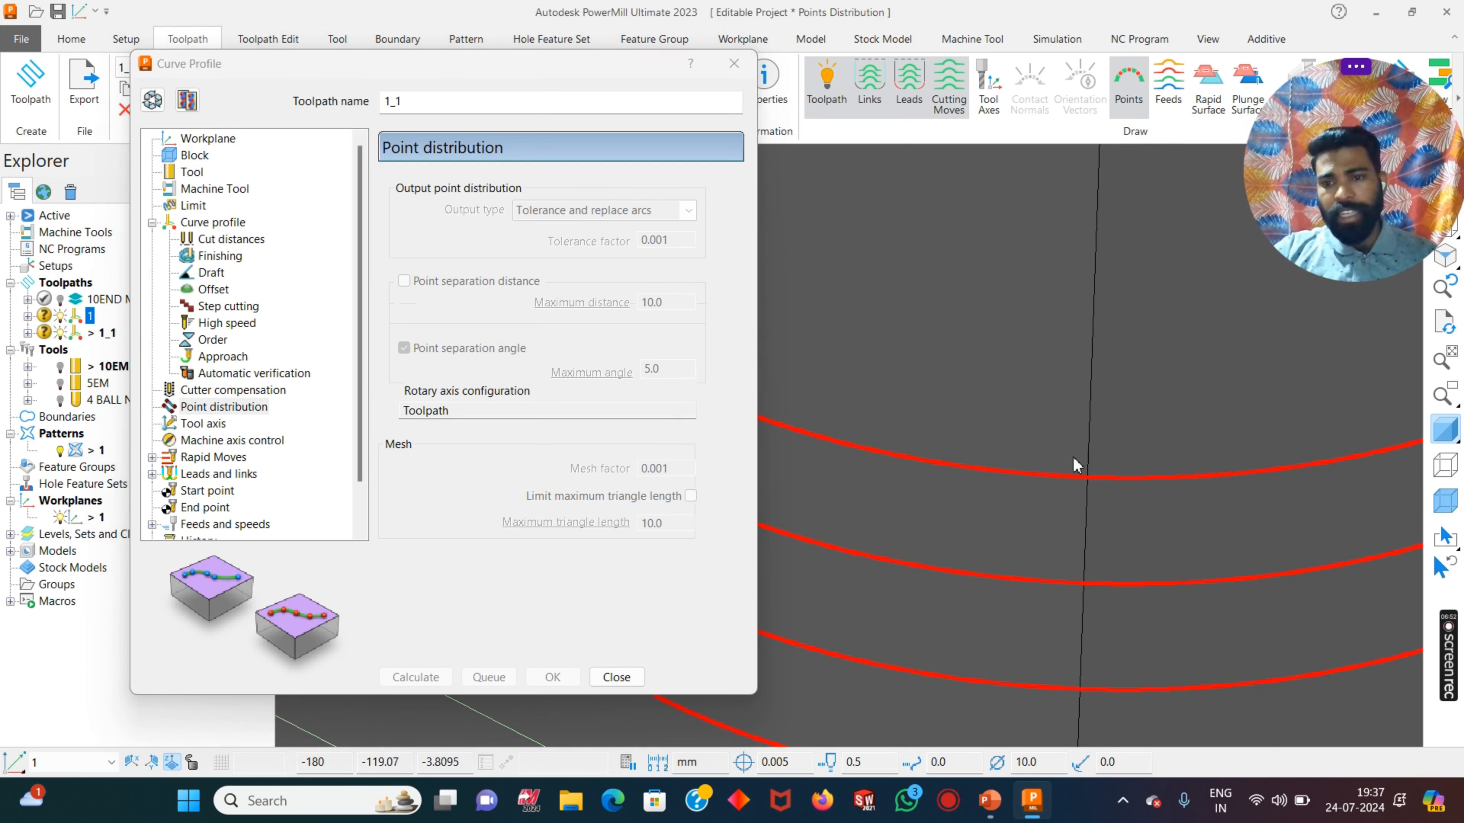
{"action": "double_click", "coordinate": [71, 317]}
{"action": "left_click", "coordinate": [59, 333]}
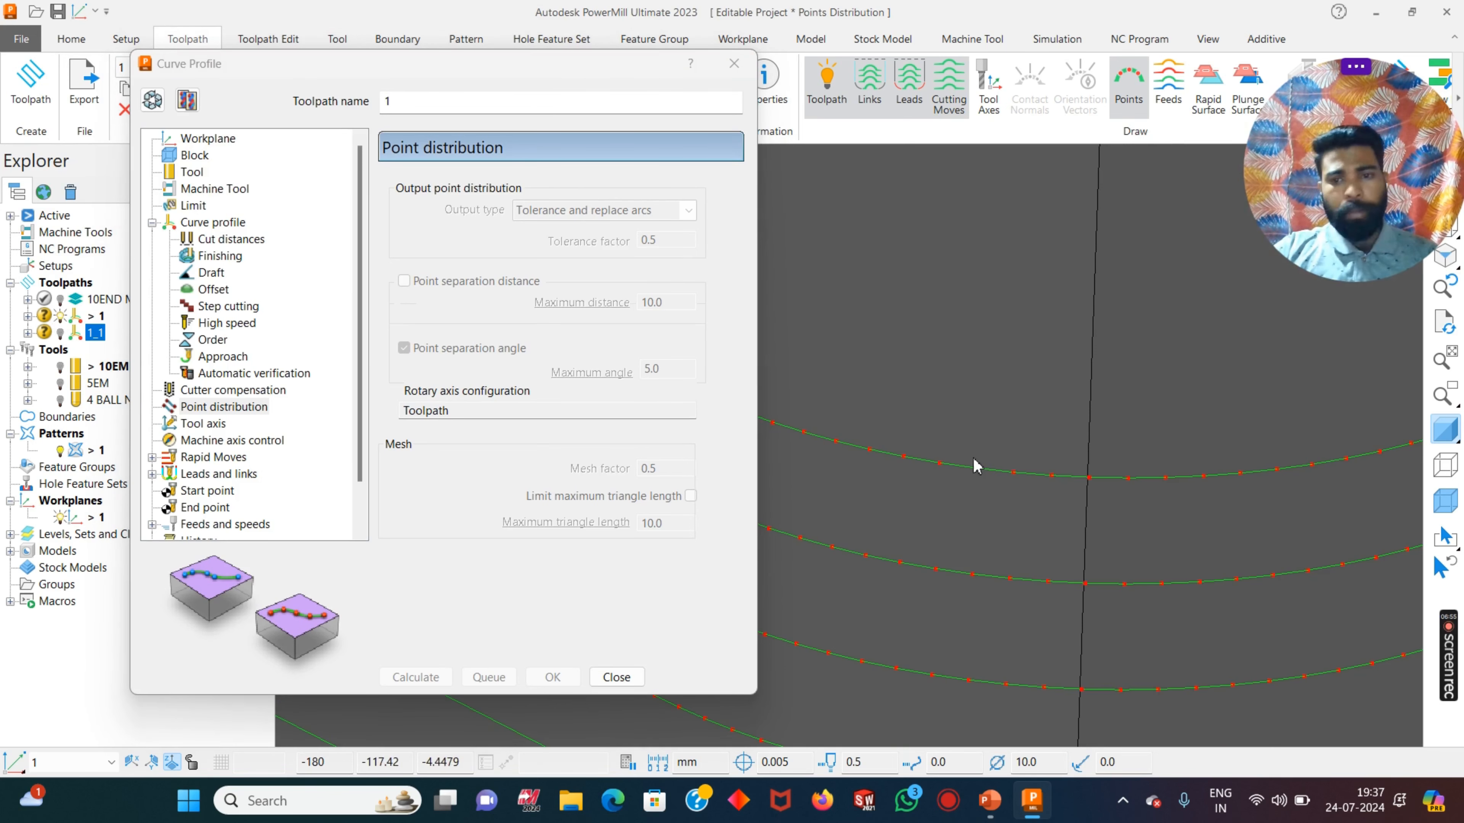
{"action": "left_click", "coordinate": [61, 317]}
{"action": "left_click", "coordinate": [61, 333]}
{"action": "right_click", "coordinate": [98, 333]}
{"action": "left_click", "coordinate": [155, 149]}
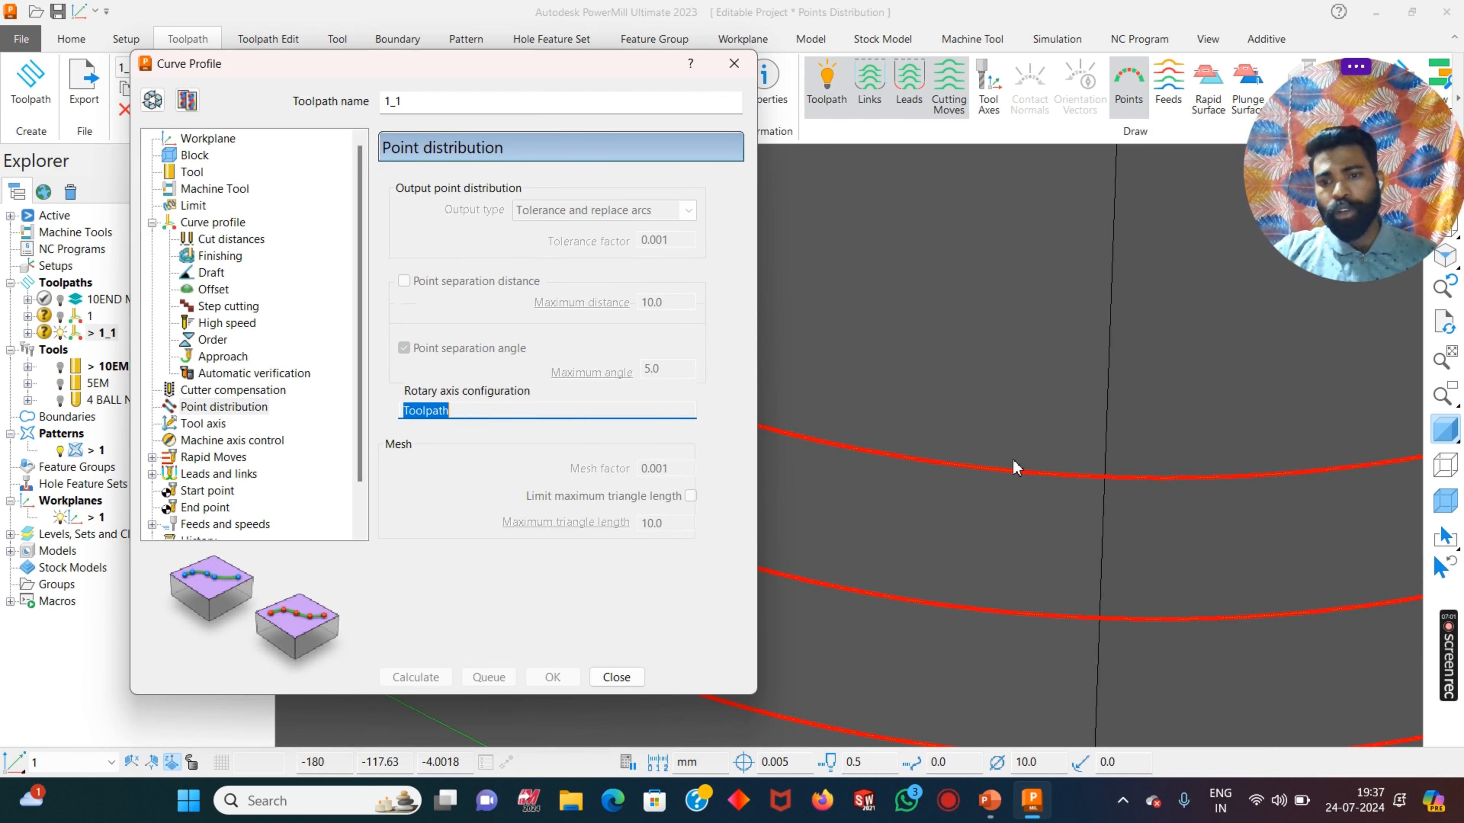
{"action": "scroll", "coordinate": [1038, 473], "scroll_direction": "up", "scroll_amount": 2}
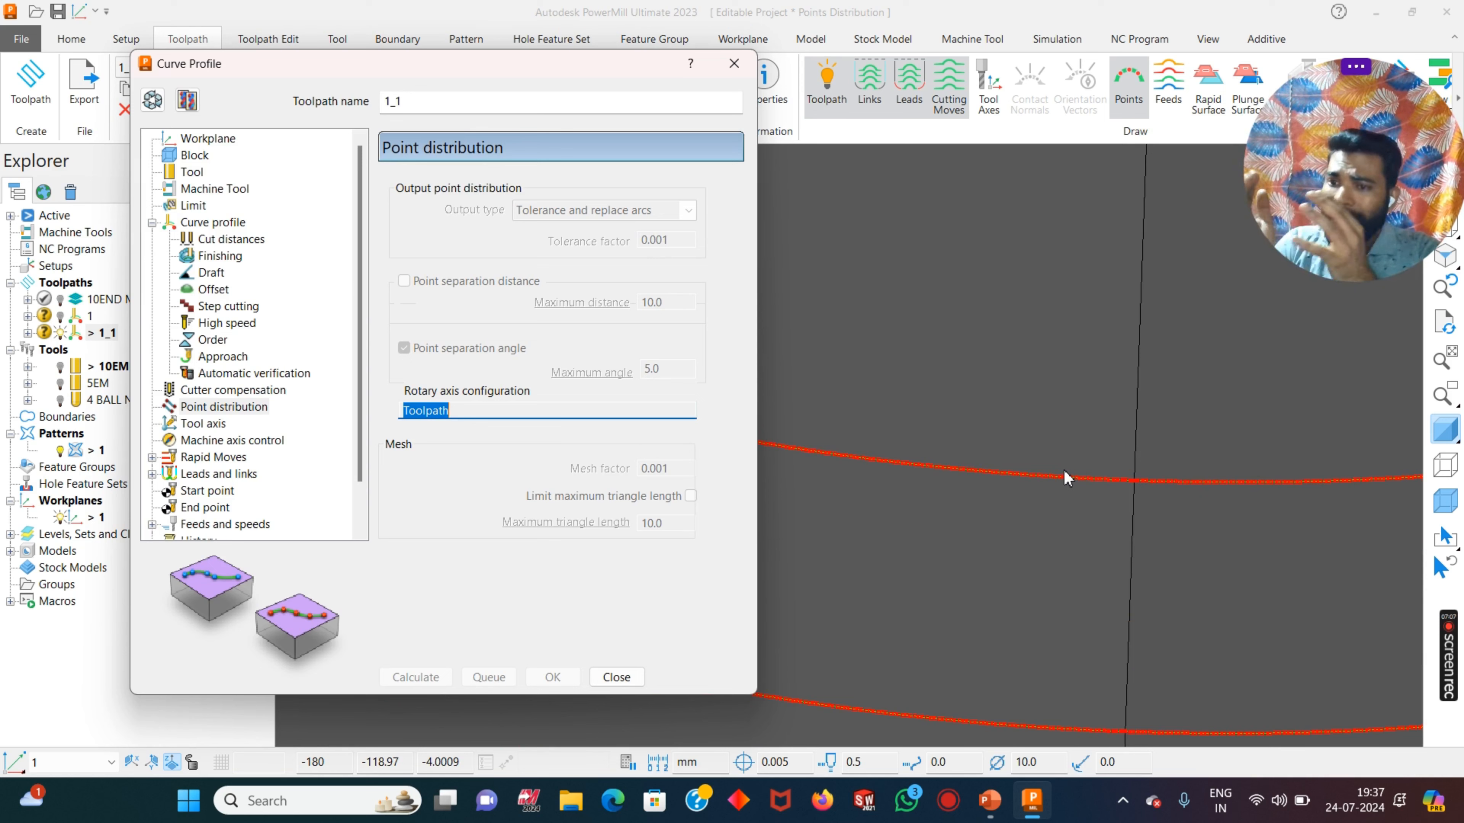
- Close the settings of toolpath 1_1, make a copy of that toolpath, and display and activate only the new copy
{"action": "left_click", "coordinate": [152, 100]}
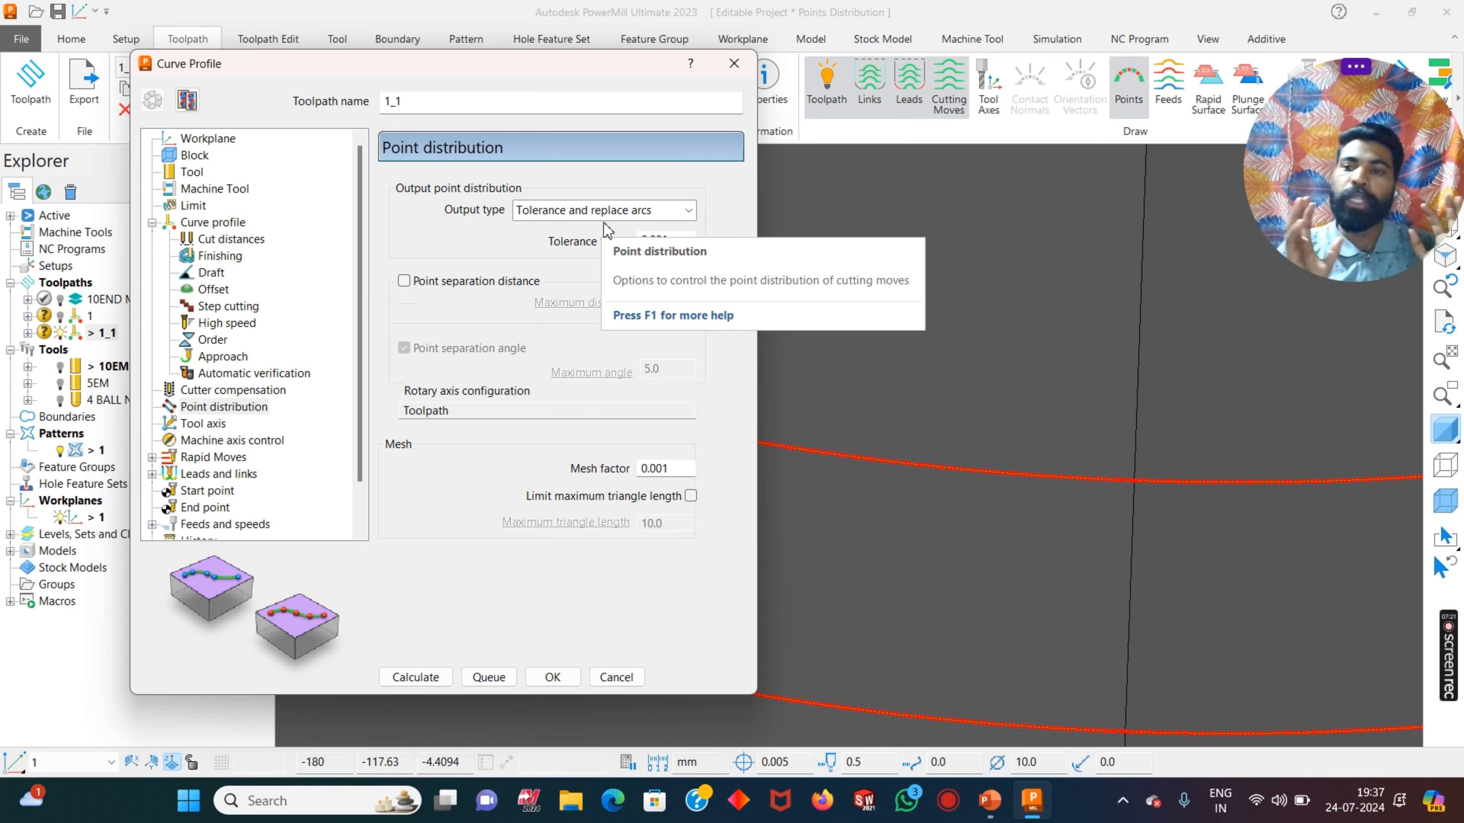
{"action": "left_click", "coordinate": [734, 63]}
{"action": "right_click", "coordinate": [107, 333]}
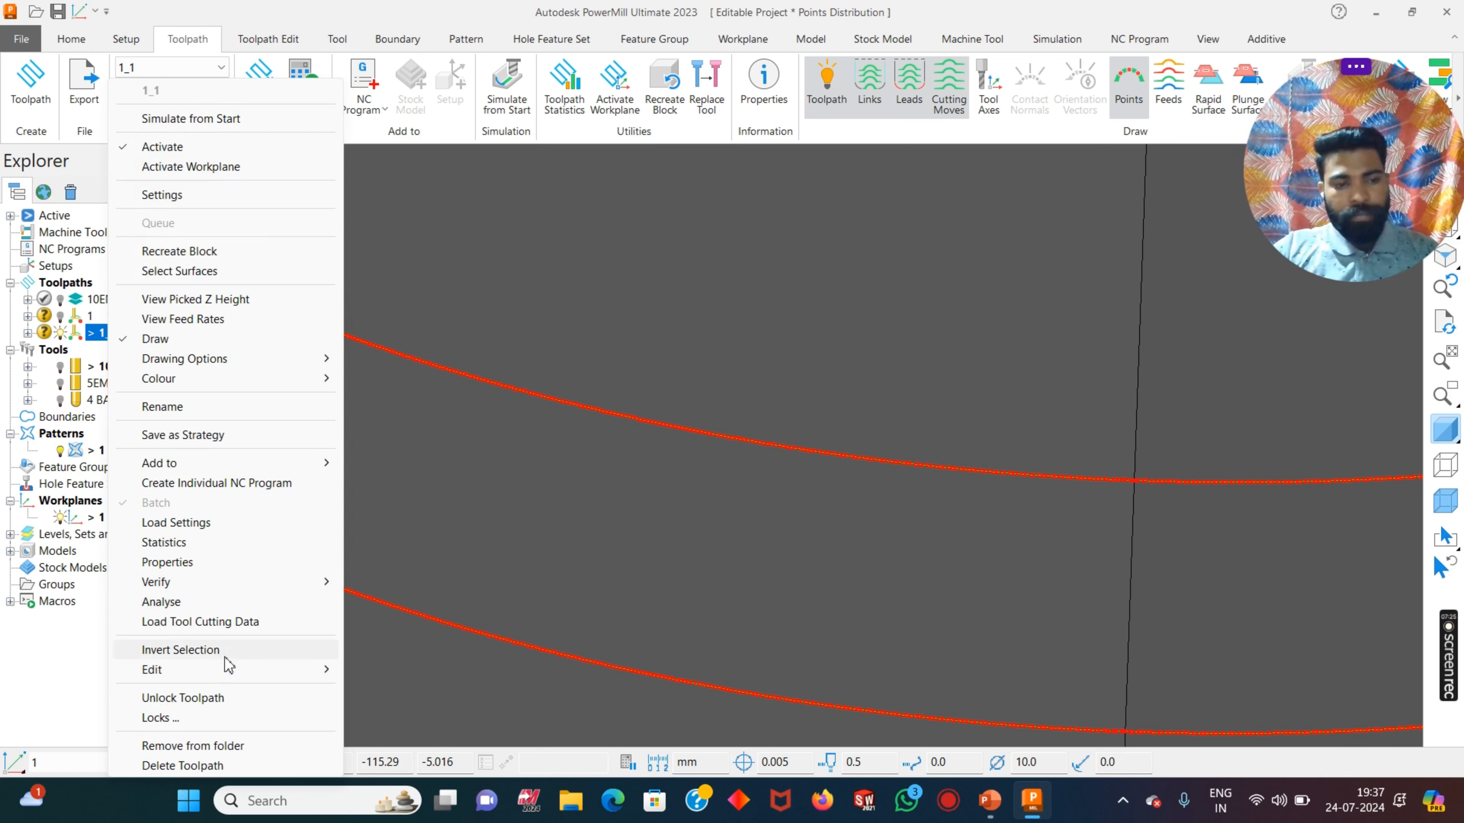
{"action": "mouse_move", "coordinate": [253, 671]}
{"action": "left_click", "coordinate": [416, 613]}
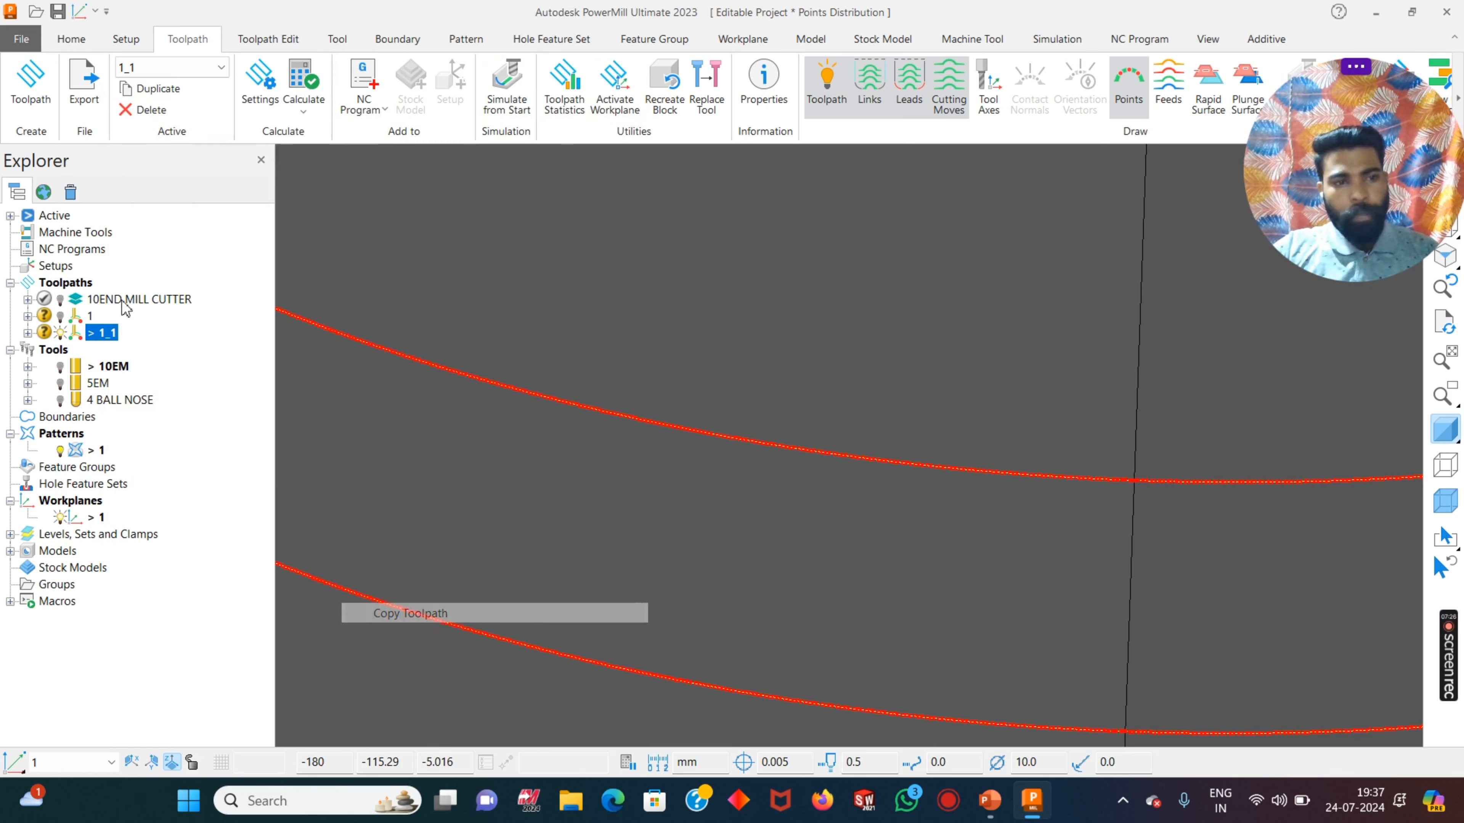
{"action": "left_click", "coordinate": [60, 332]}
{"action": "left_click", "coordinate": [60, 350]}
{"action": "right_click", "coordinate": [101, 350]}
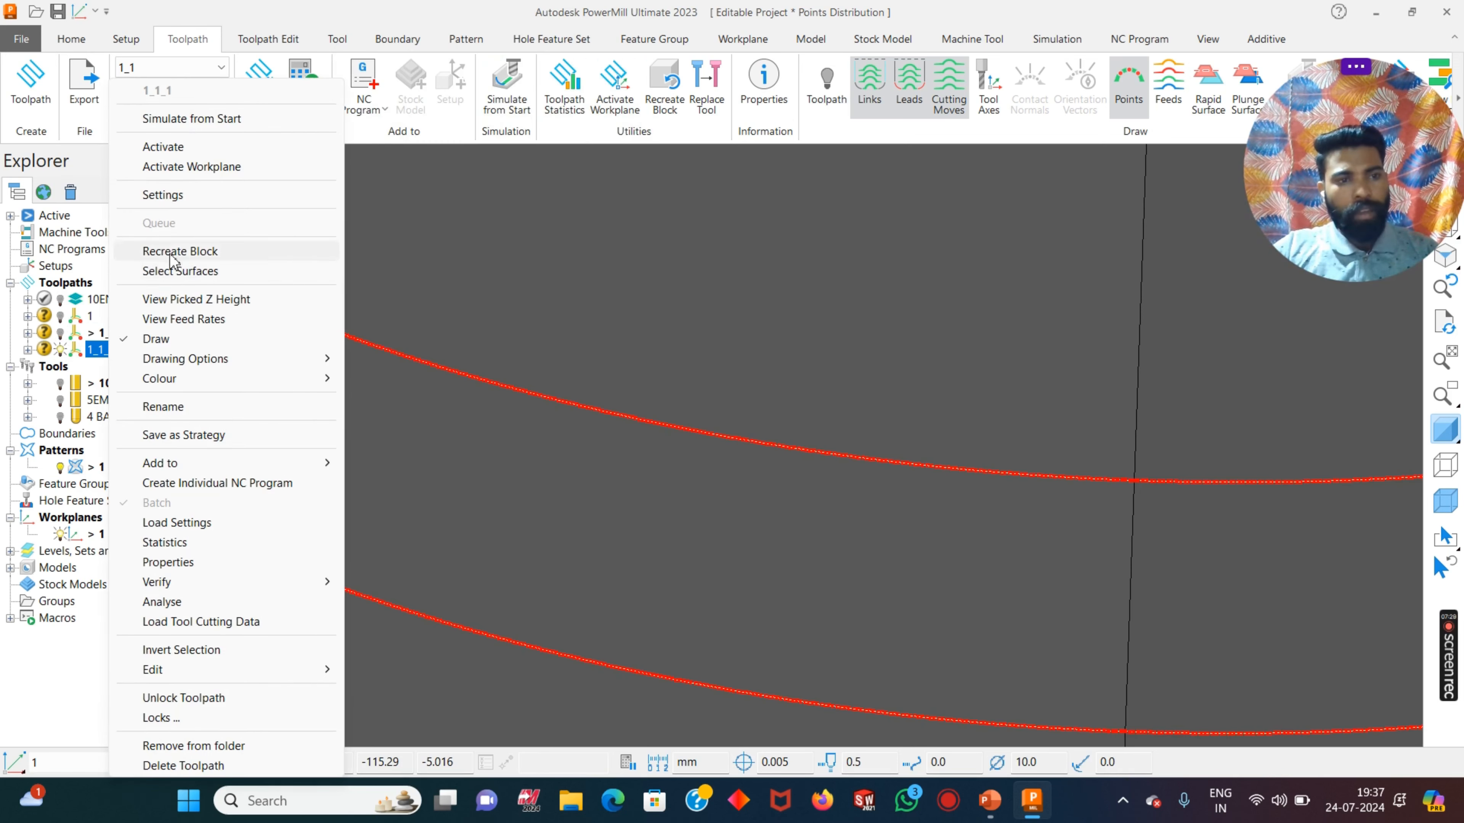
{"action": "left_click", "coordinate": [163, 148]}
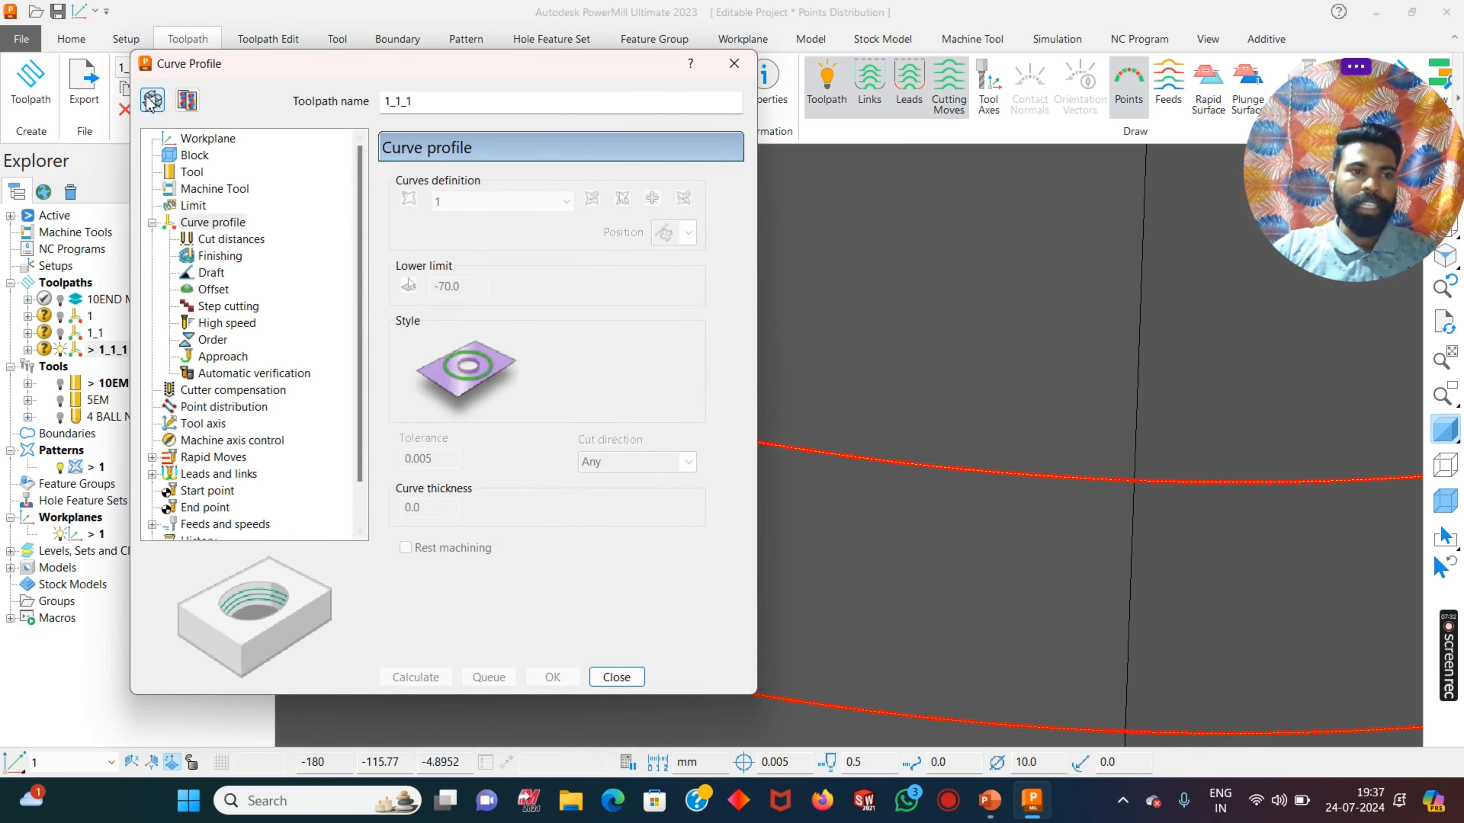
- Open the new copy for editing, set its point distribution output type to Redistribute and enable point separation distance with maximum distance 10.0
{"action": "left_click", "coordinate": [152, 100]}
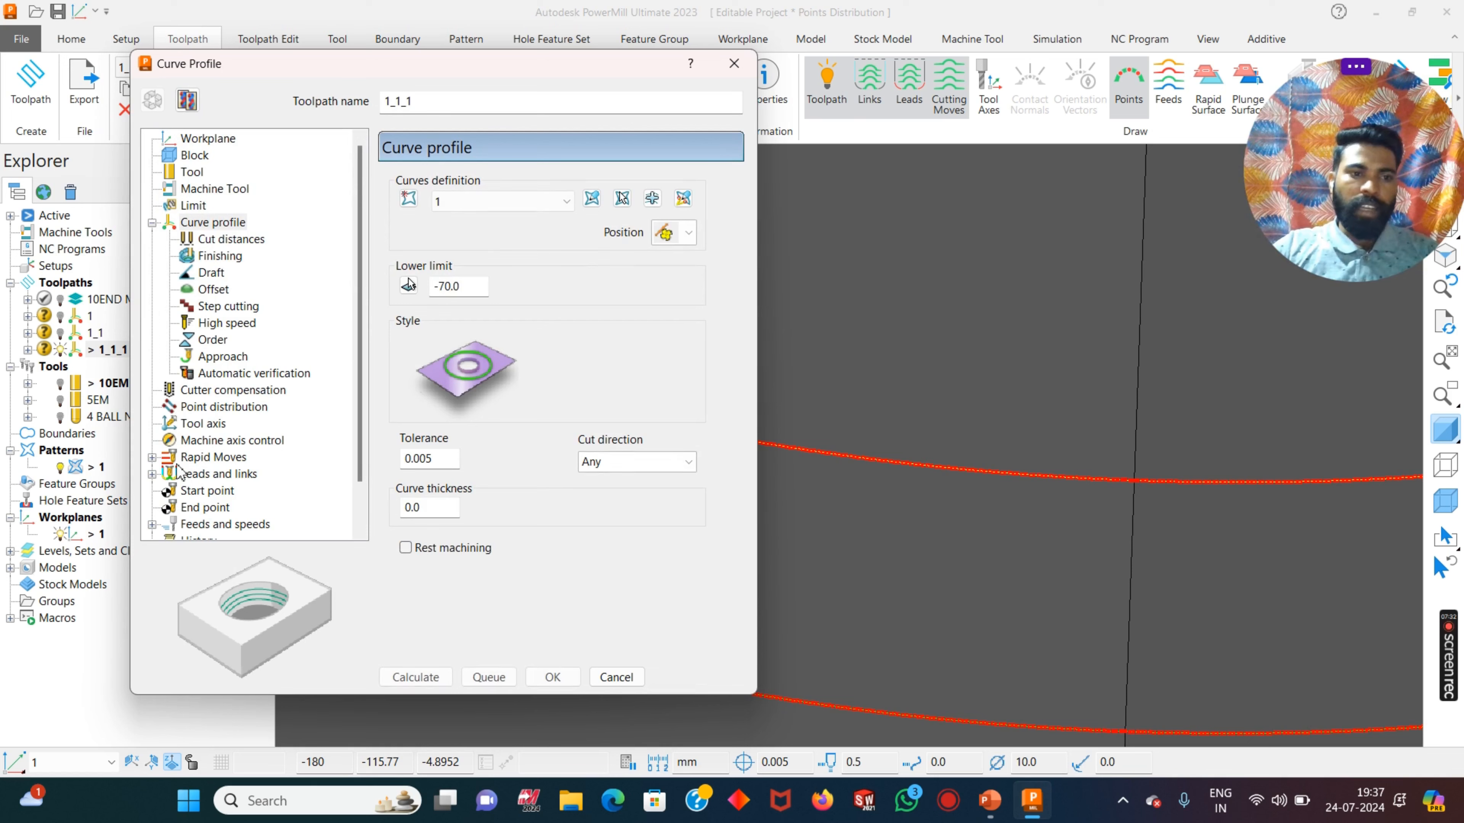
{"action": "left_click", "coordinate": [199, 410]}
{"action": "left_click", "coordinate": [619, 219]}
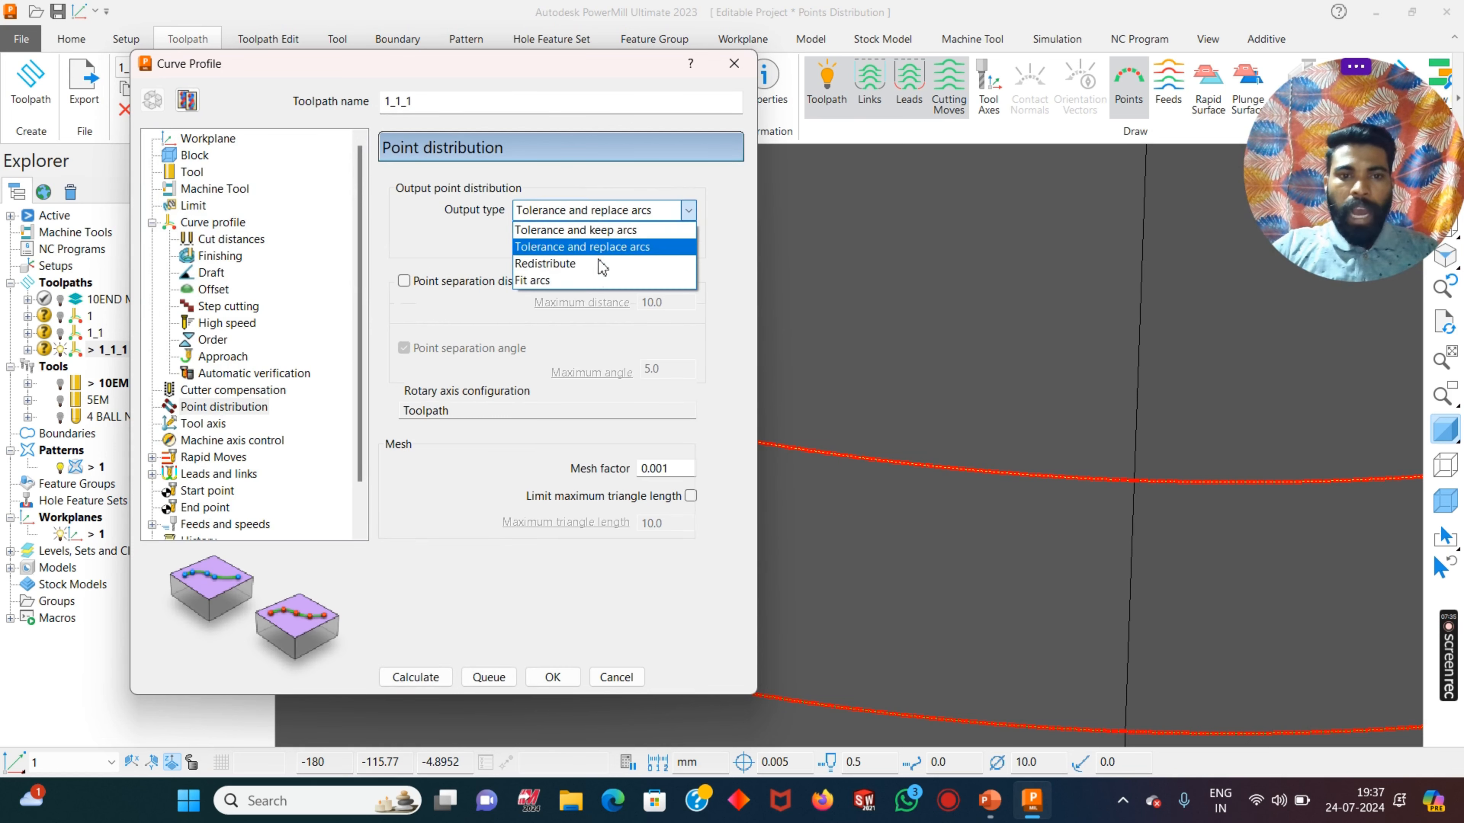
{"action": "left_click", "coordinate": [568, 269]}
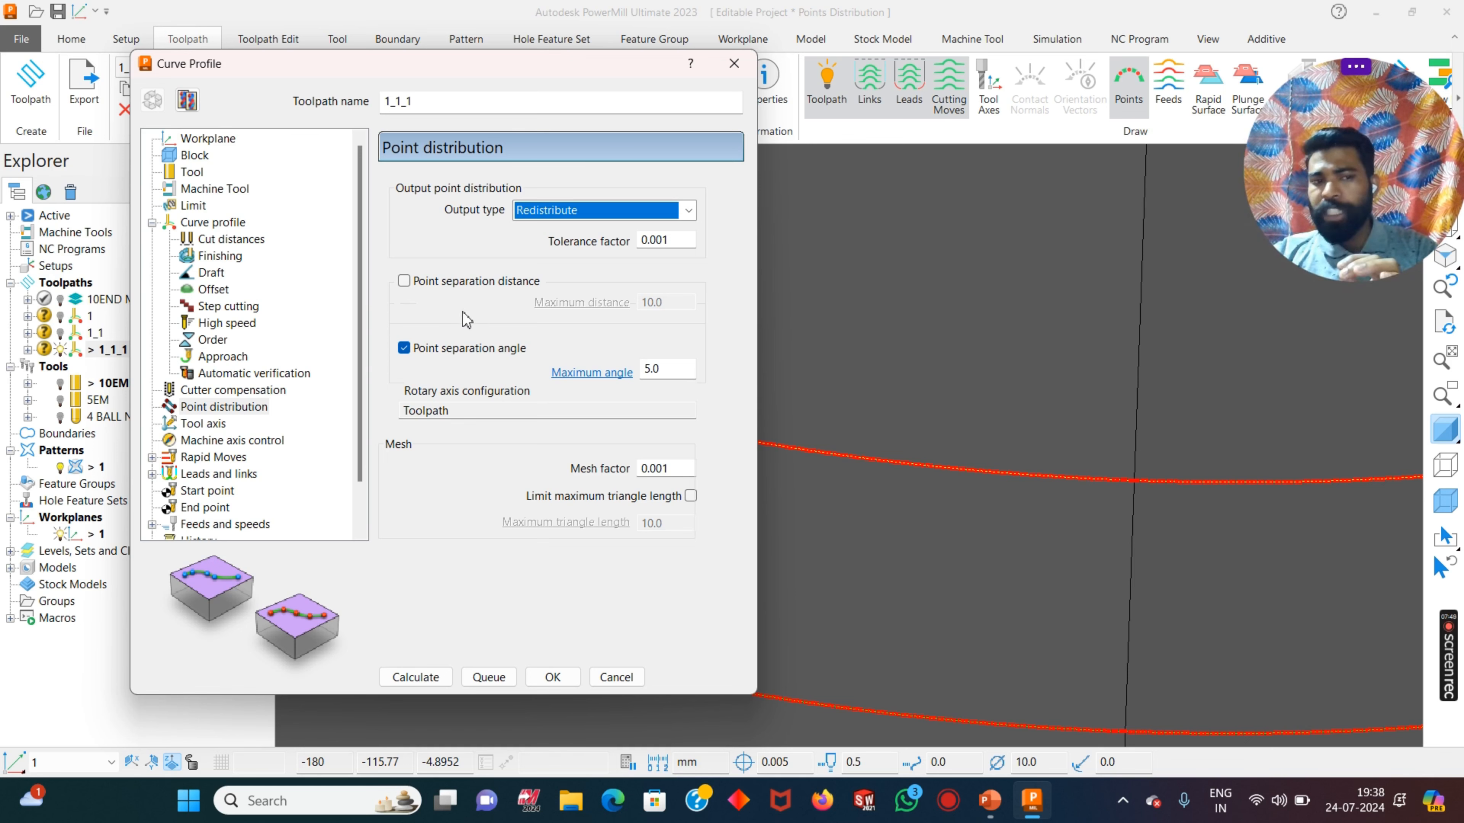
{"action": "left_click", "coordinate": [412, 283]}
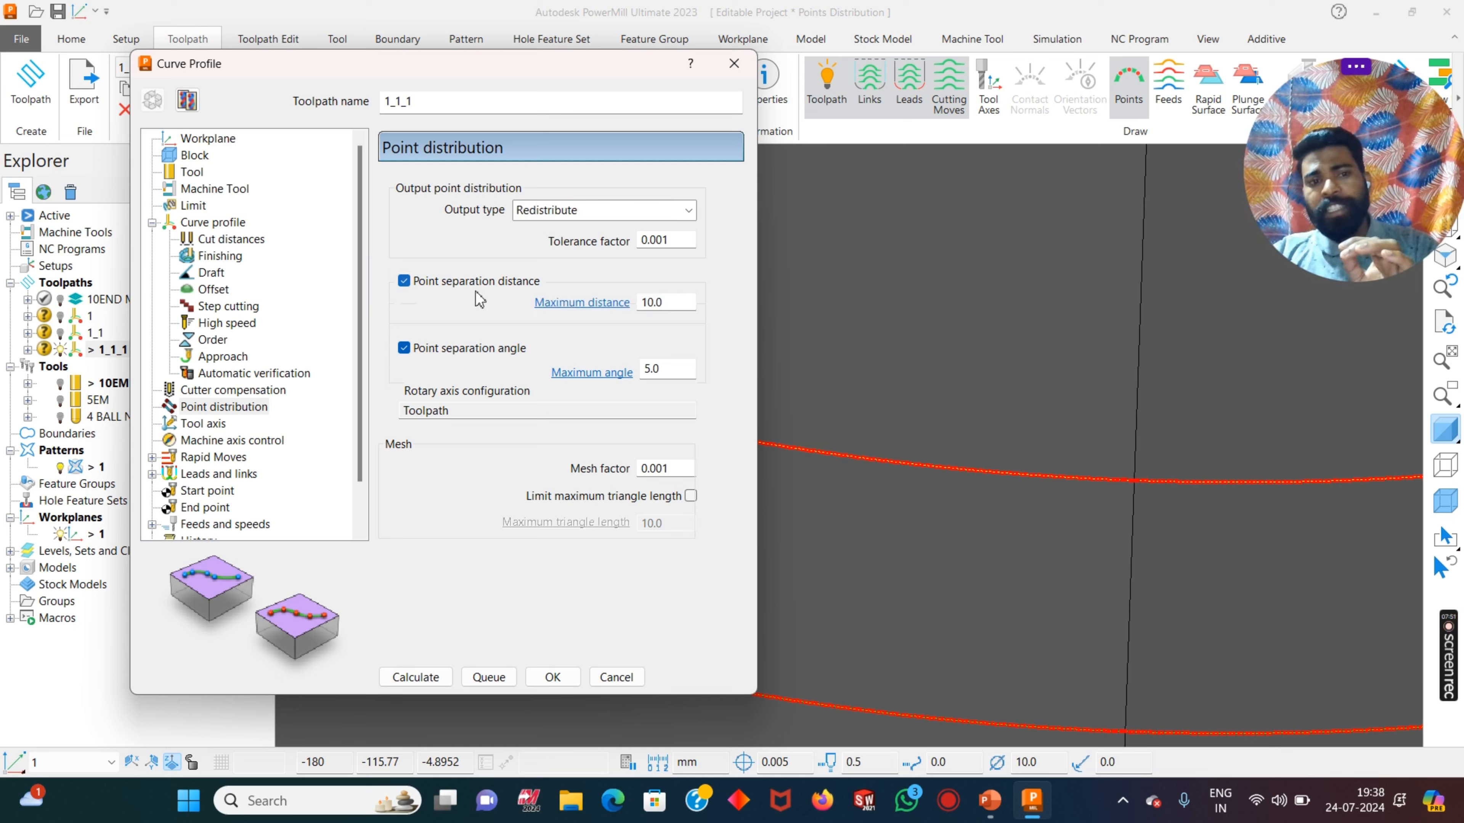
{"action": "left_click_drag", "start_coordinate": [684, 304], "coordinate": [538, 300]}
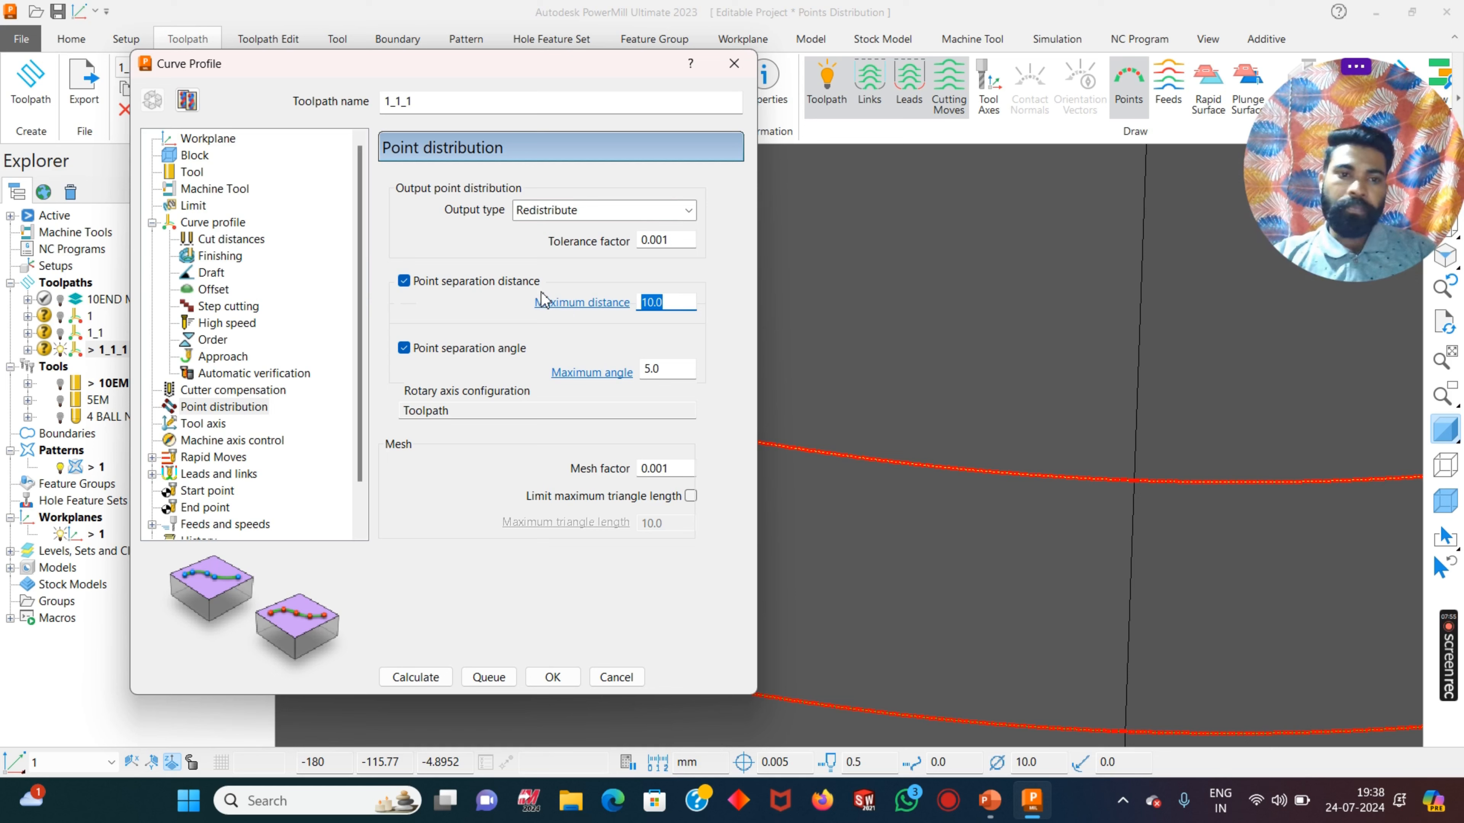
- Calculate the Redistribute toolpath and examine its points on the corner arcs and around the whole block
{"action": "left_click", "coordinate": [411, 674]}
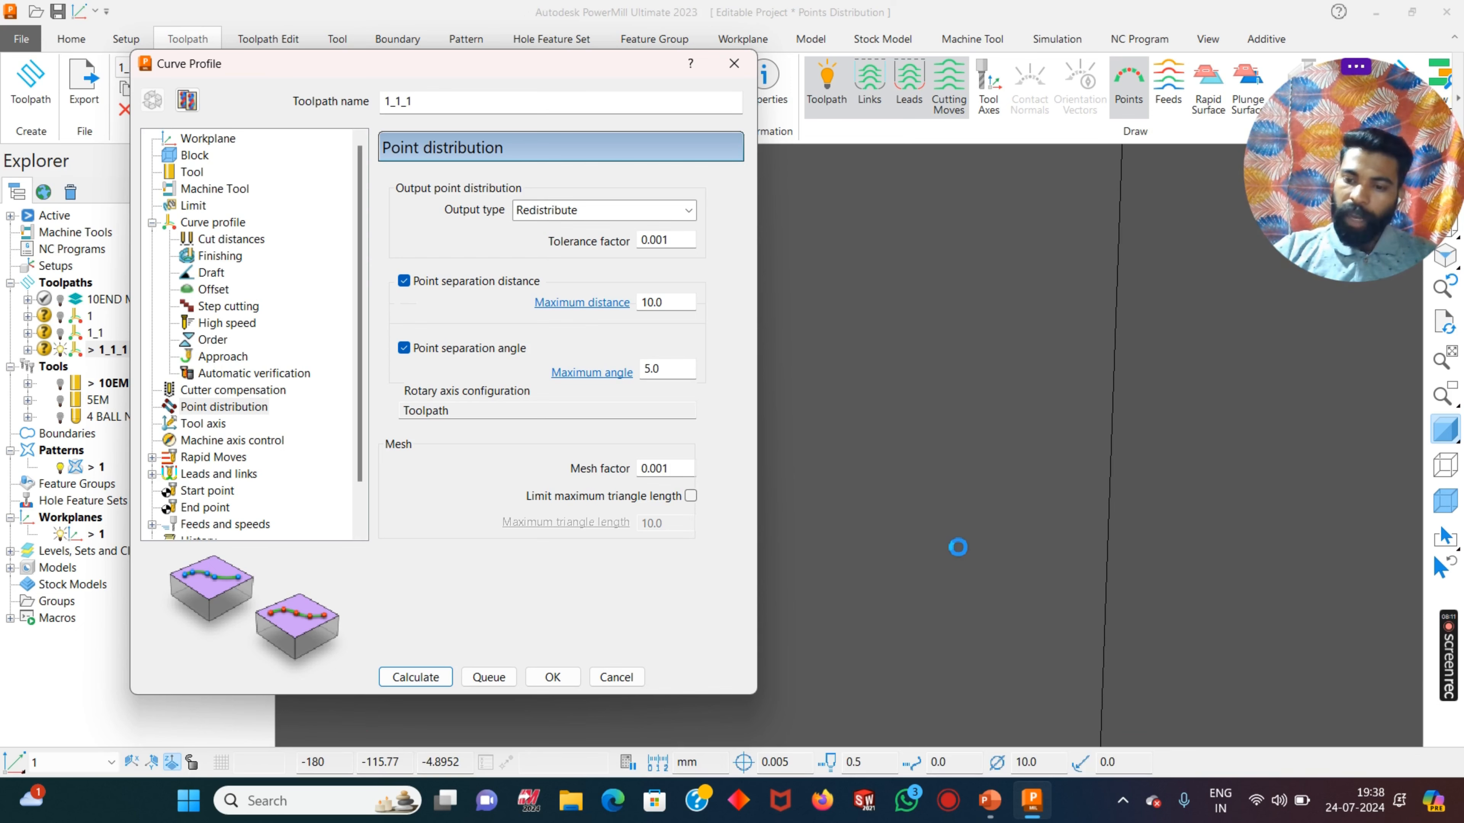
{"action": "scroll", "coordinate": [959, 553], "scroll_direction": "down", "scroll_amount": 2}
{"action": "scroll", "coordinate": [1128, 552], "scroll_direction": "down", "scroll_amount": 10}
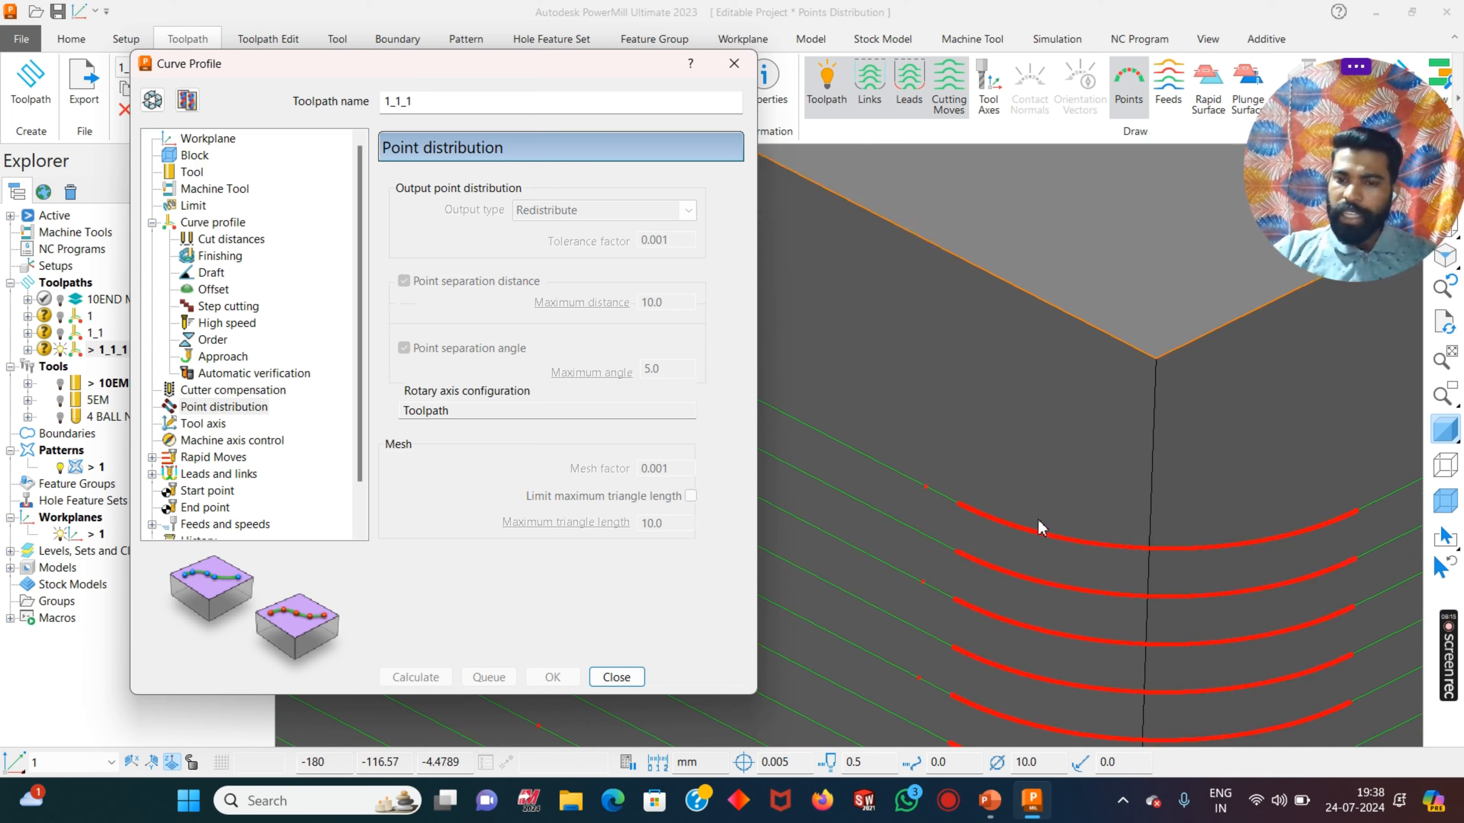
{"action": "scroll", "coordinate": [1108, 594], "scroll_direction": "up", "scroll_amount": 10}
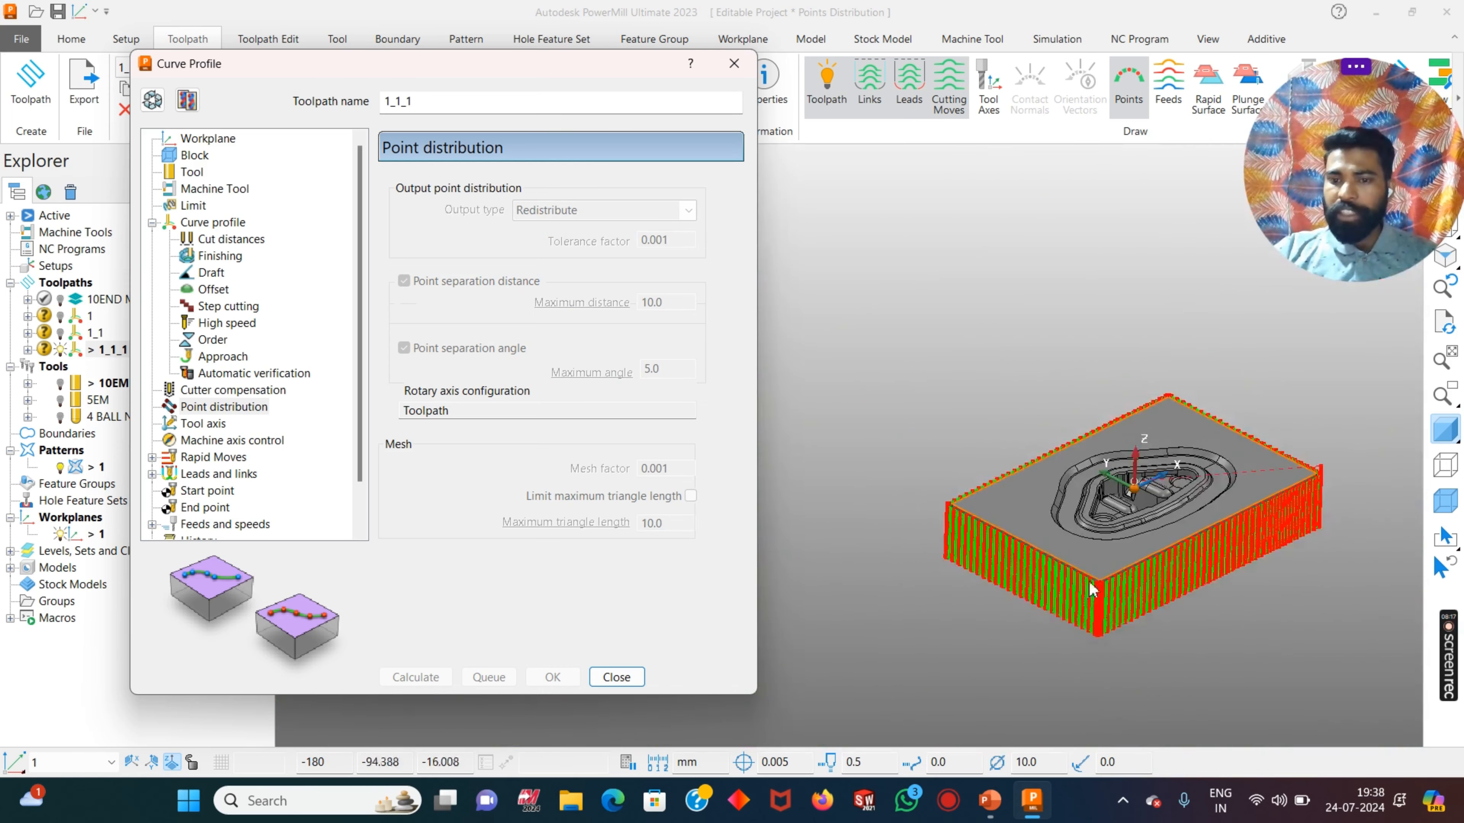
- Reopen the Redistribute toolpath for editing, examine point spacing along the block's side walls, and compare it with the PowerPoint slide's toolpath pictures
{"action": "left_click", "coordinate": [152, 100]}
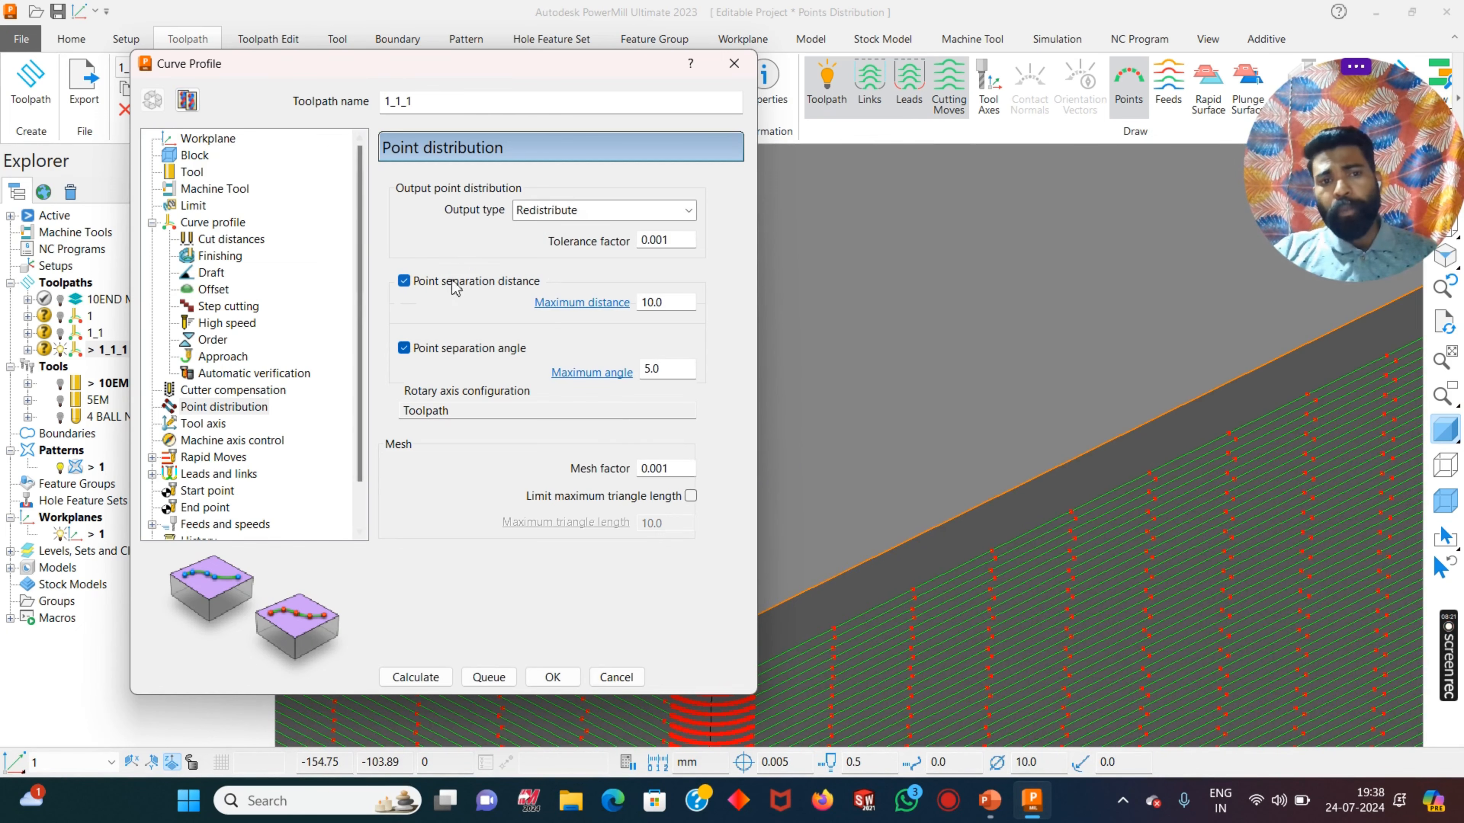
{"action": "scroll", "coordinate": [1163, 497], "scroll_direction": "down", "scroll_amount": 4}
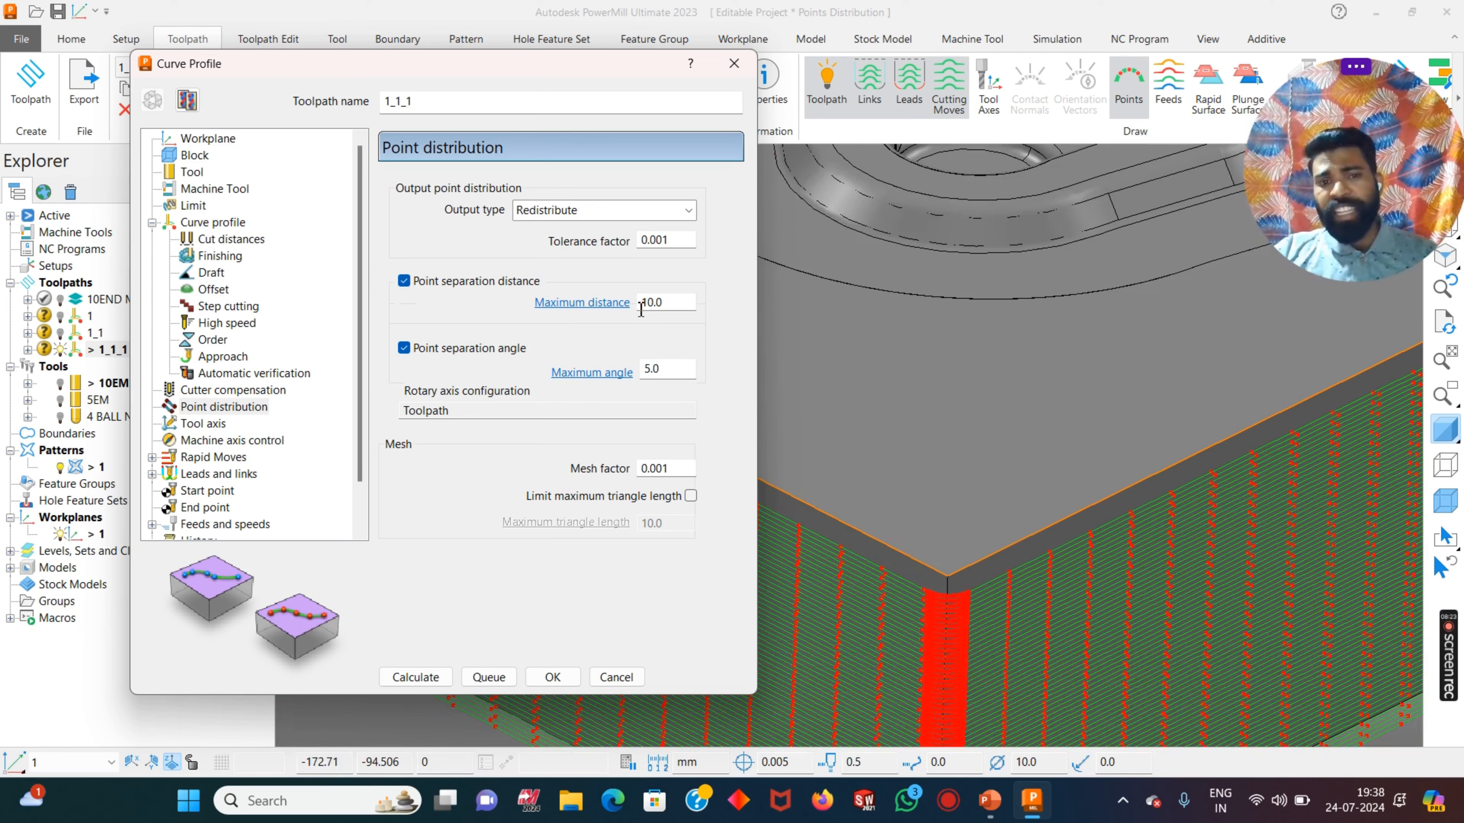
{"action": "scroll", "coordinate": [1146, 619], "scroll_direction": "up", "scroll_amount": 3}
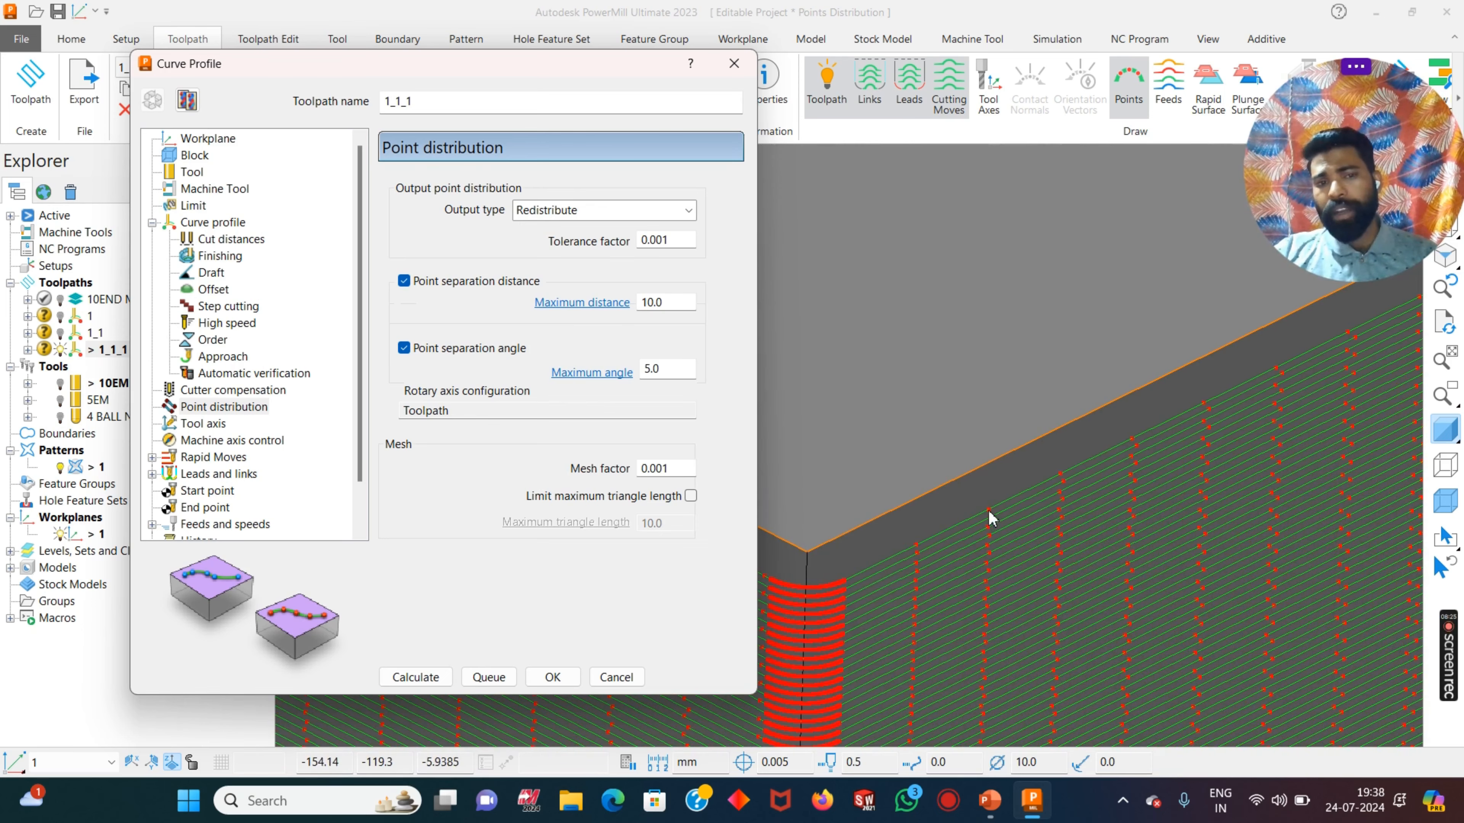
{"action": "scroll", "coordinate": [1042, 487], "scroll_direction": "down", "scroll_amount": 5}
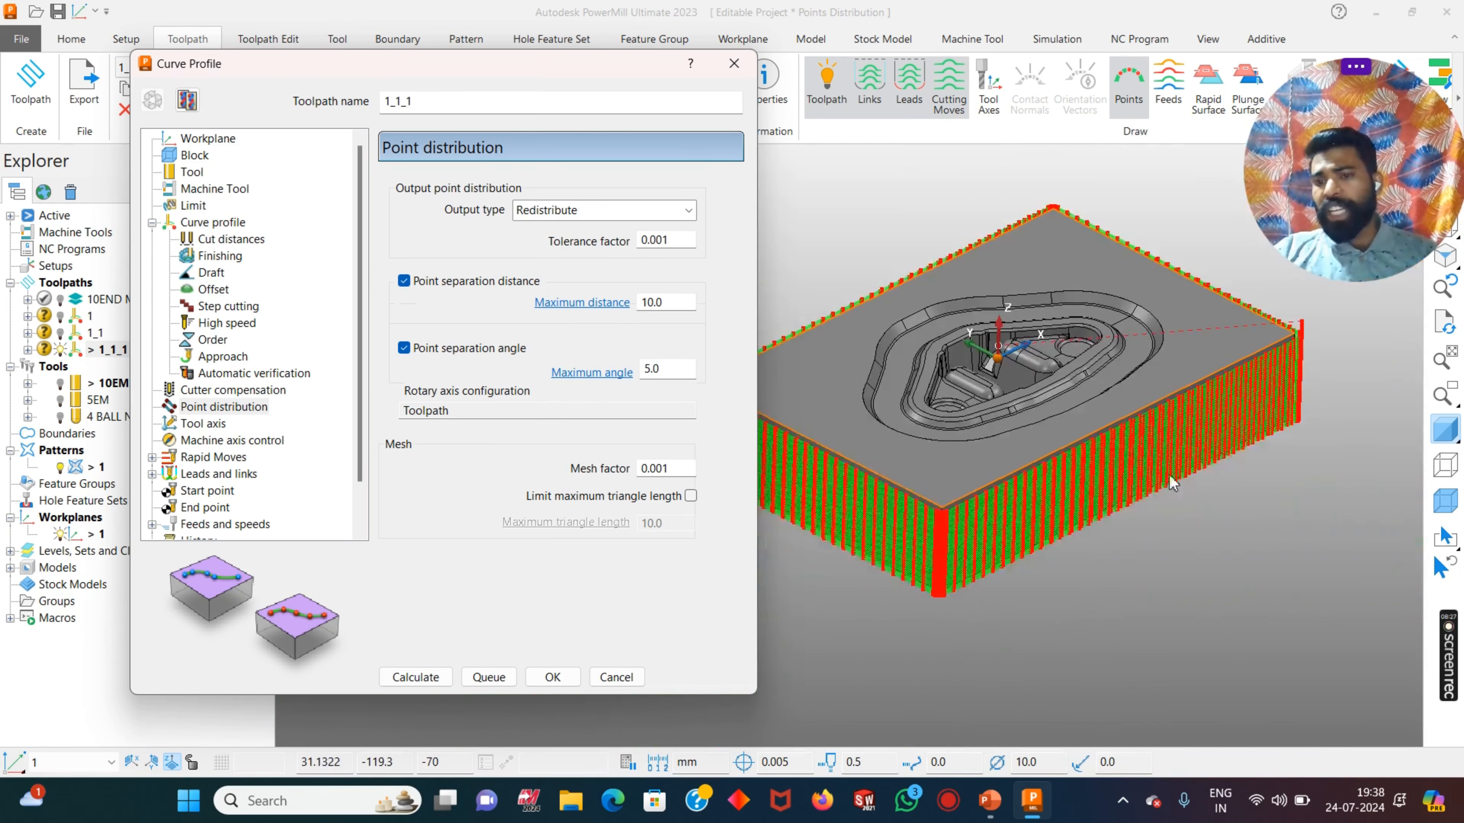
{"action": "scroll", "coordinate": [1241, 400], "scroll_direction": "up", "scroll_amount": 3}
{"action": "scroll", "coordinate": [1241, 400], "scroll_direction": "down", "scroll_amount": 3}
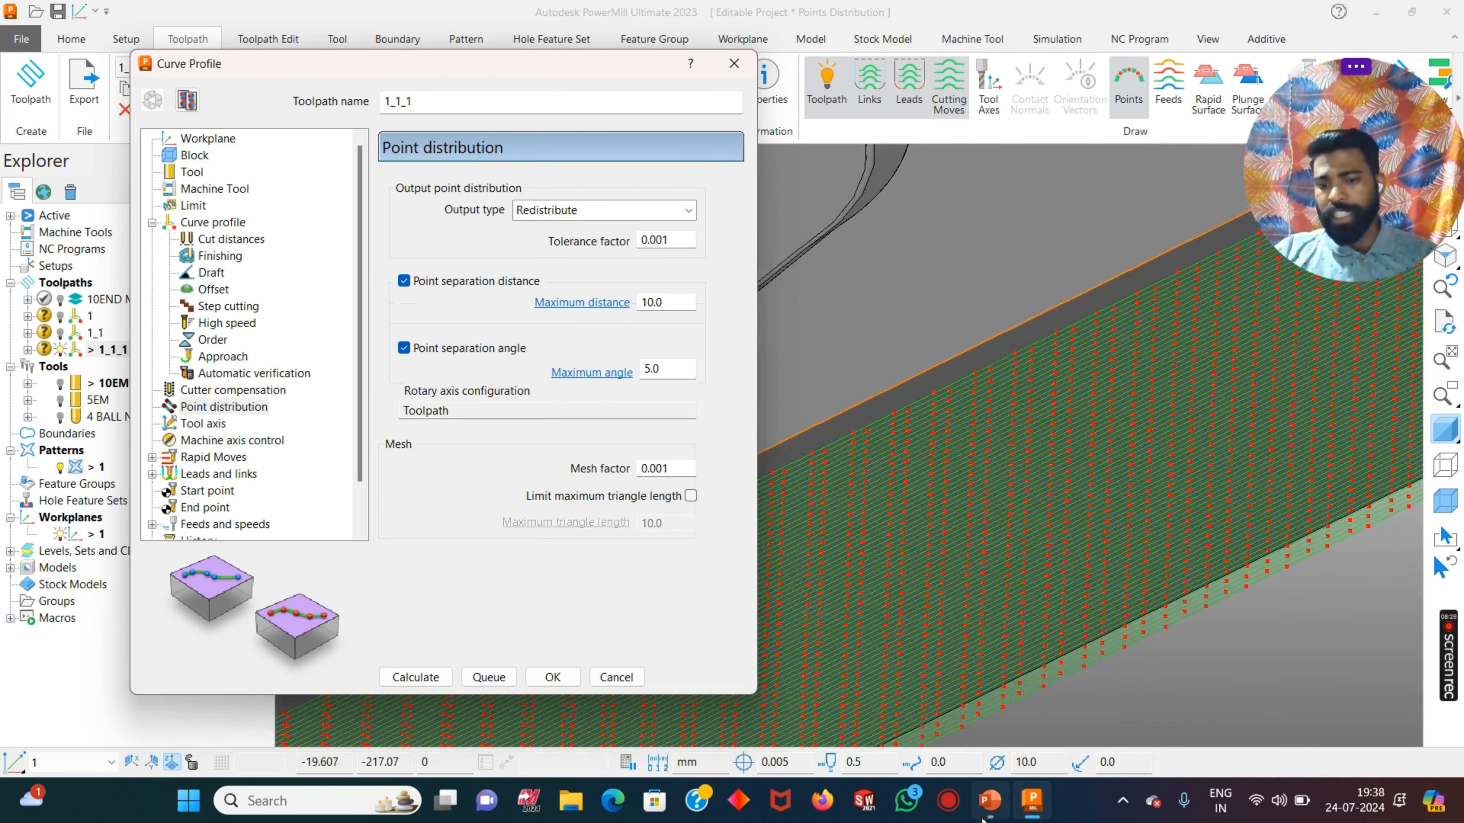
{"action": "left_click", "coordinate": [990, 800]}
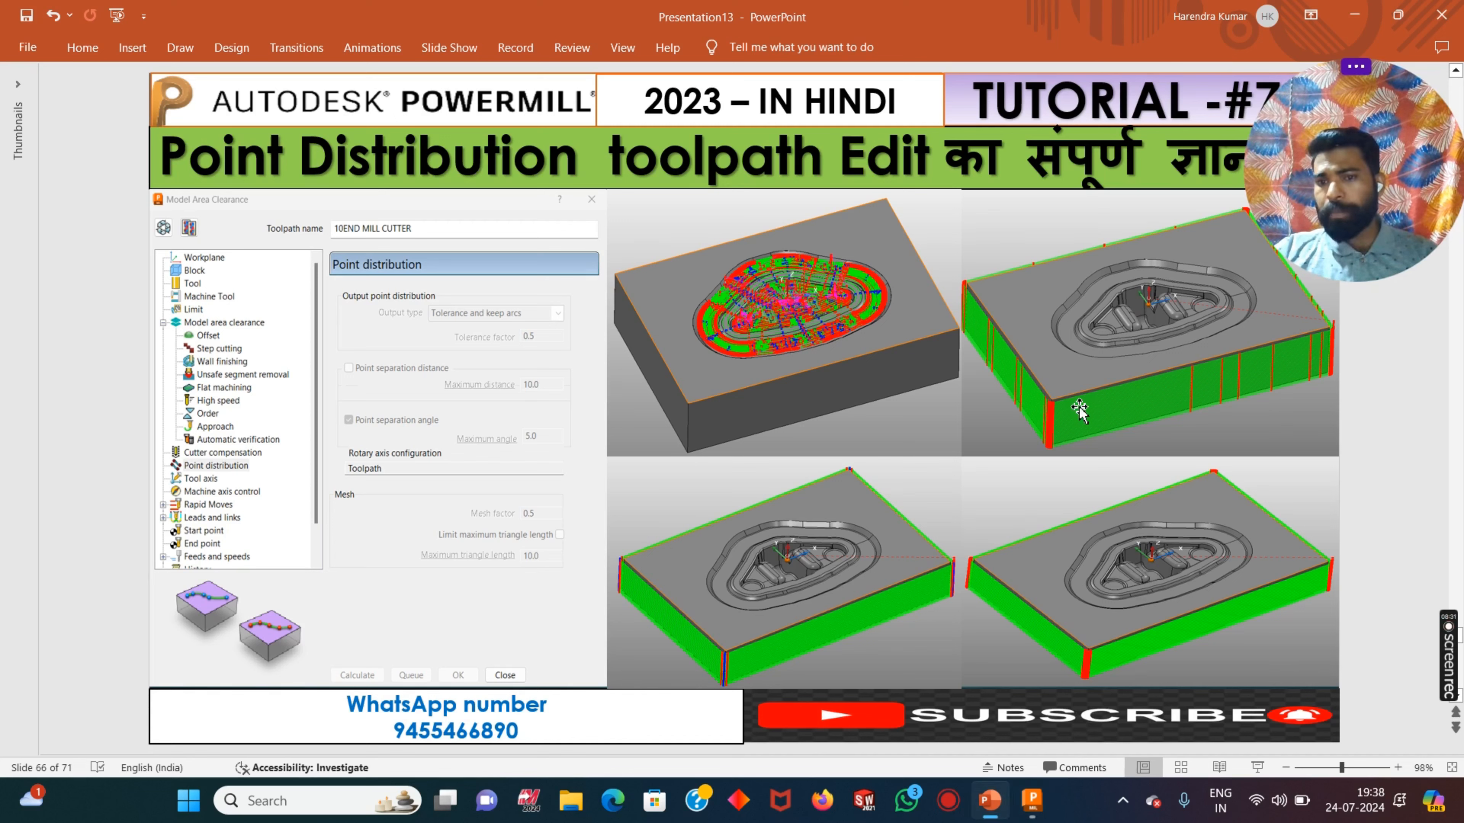
{"action": "left_click", "coordinate": [1031, 800]}
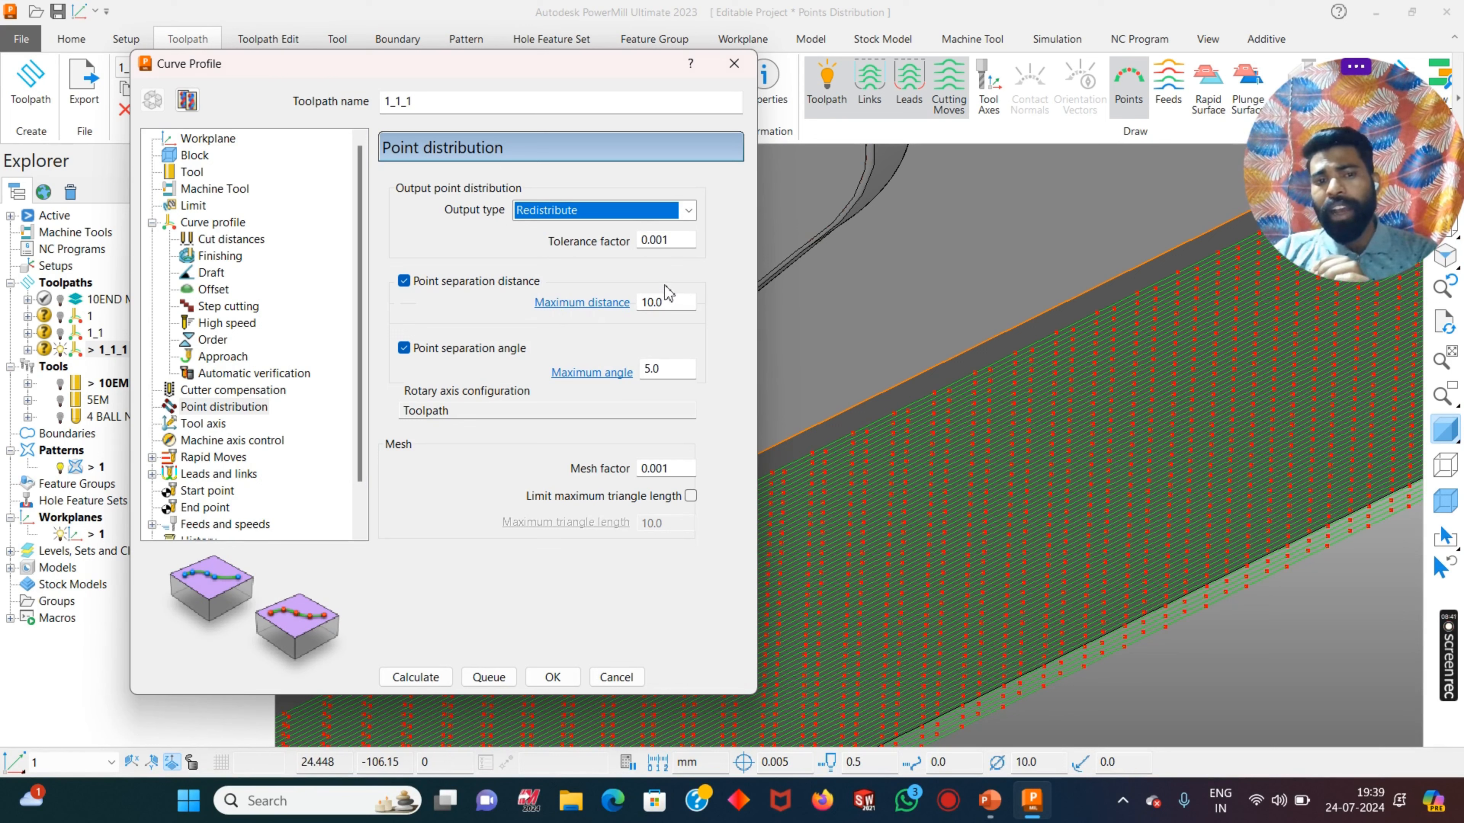
{"action": "left_click", "coordinate": [675, 303]}
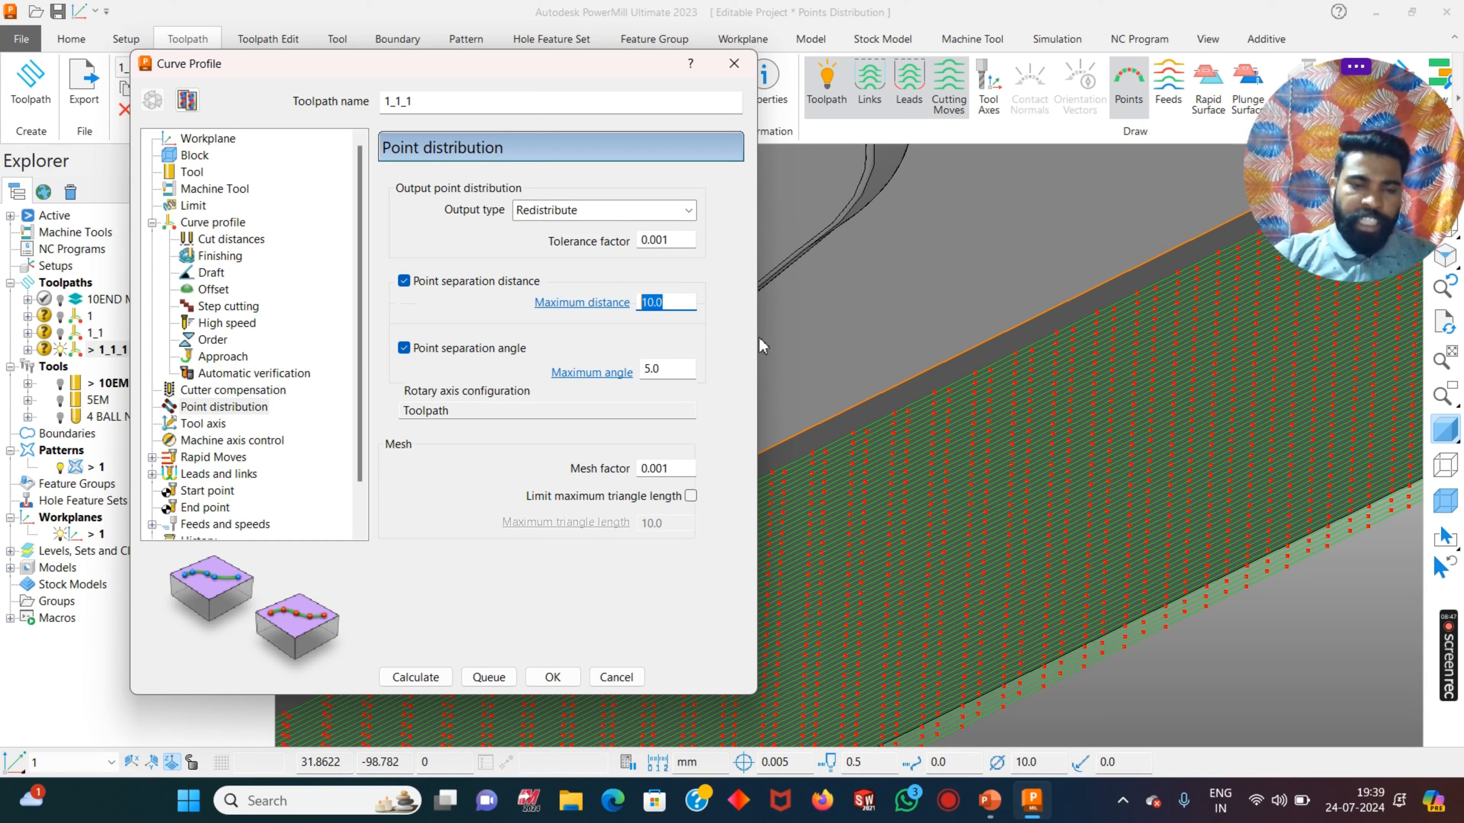
{"action": "left_click", "coordinate": [403, 281]}
{"action": "left_click", "coordinate": [404, 347]}
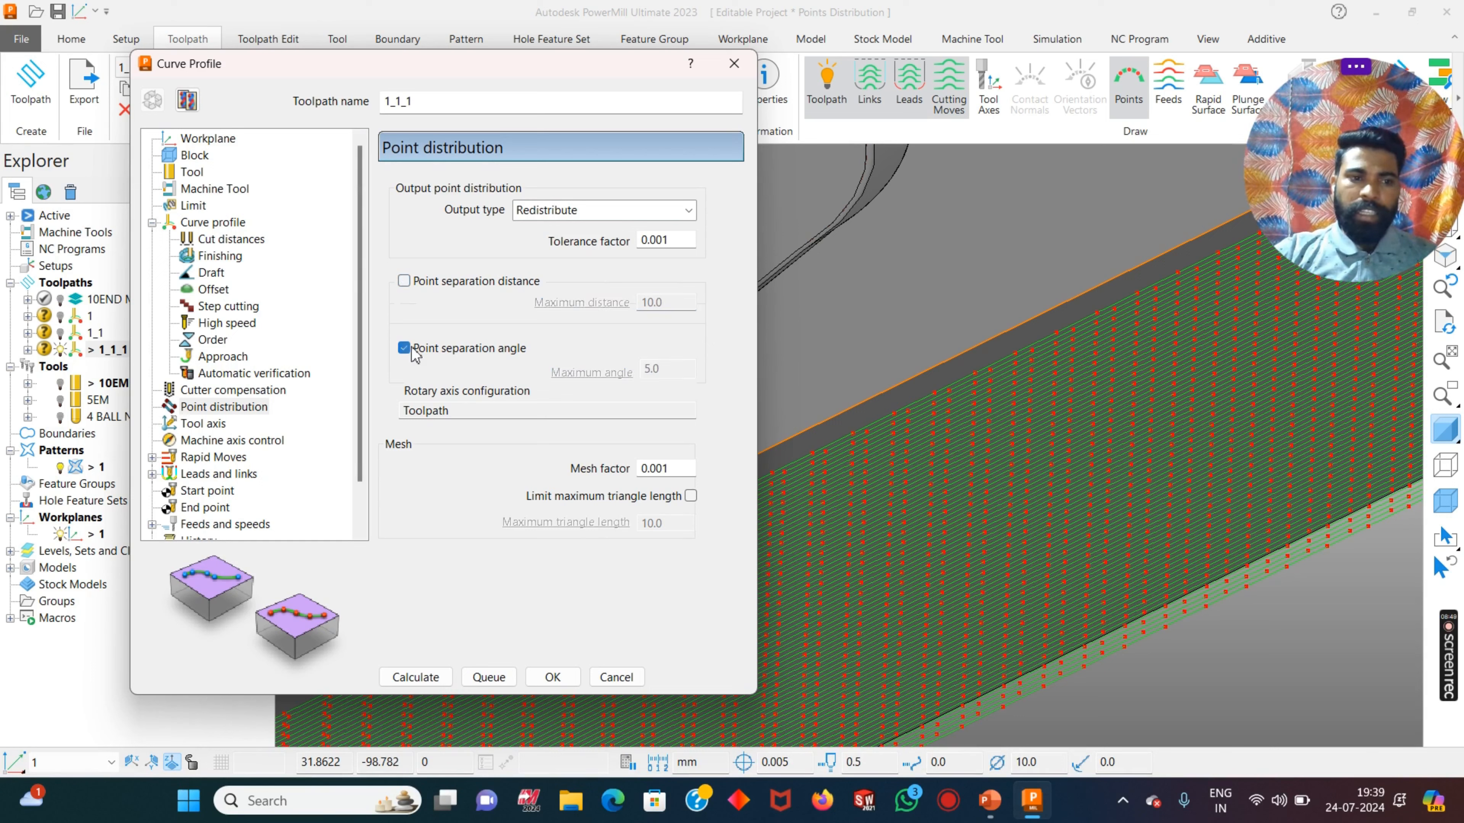
{"action": "left_click", "coordinate": [733, 63]}
- Make a copy of the Redistribute toolpath, then display and activate only that copy
{"action": "right_click", "coordinate": [107, 349]}
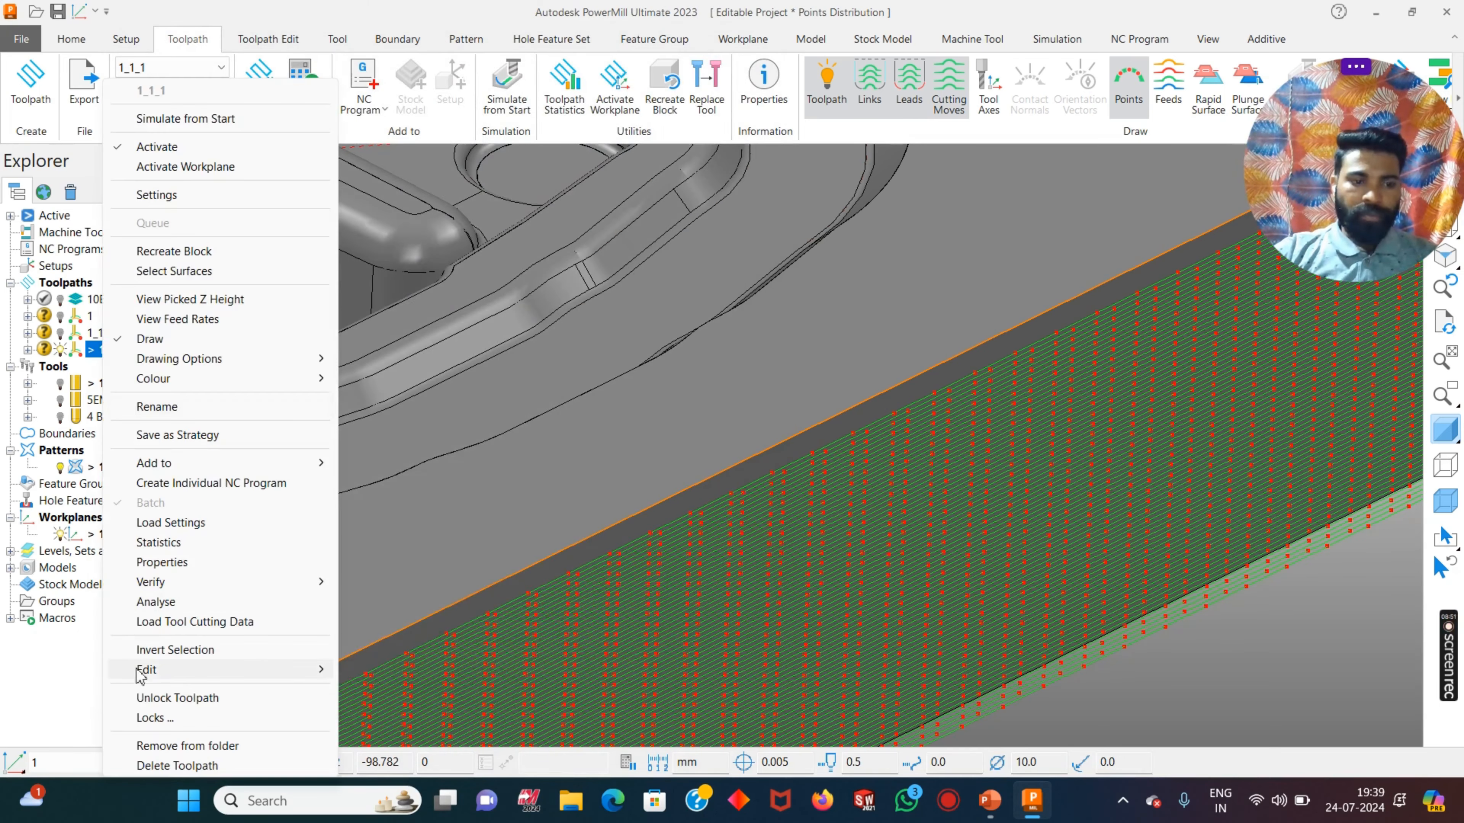
{"action": "mouse_move", "coordinate": [231, 669]}
{"action": "left_click", "coordinate": [392, 613]}
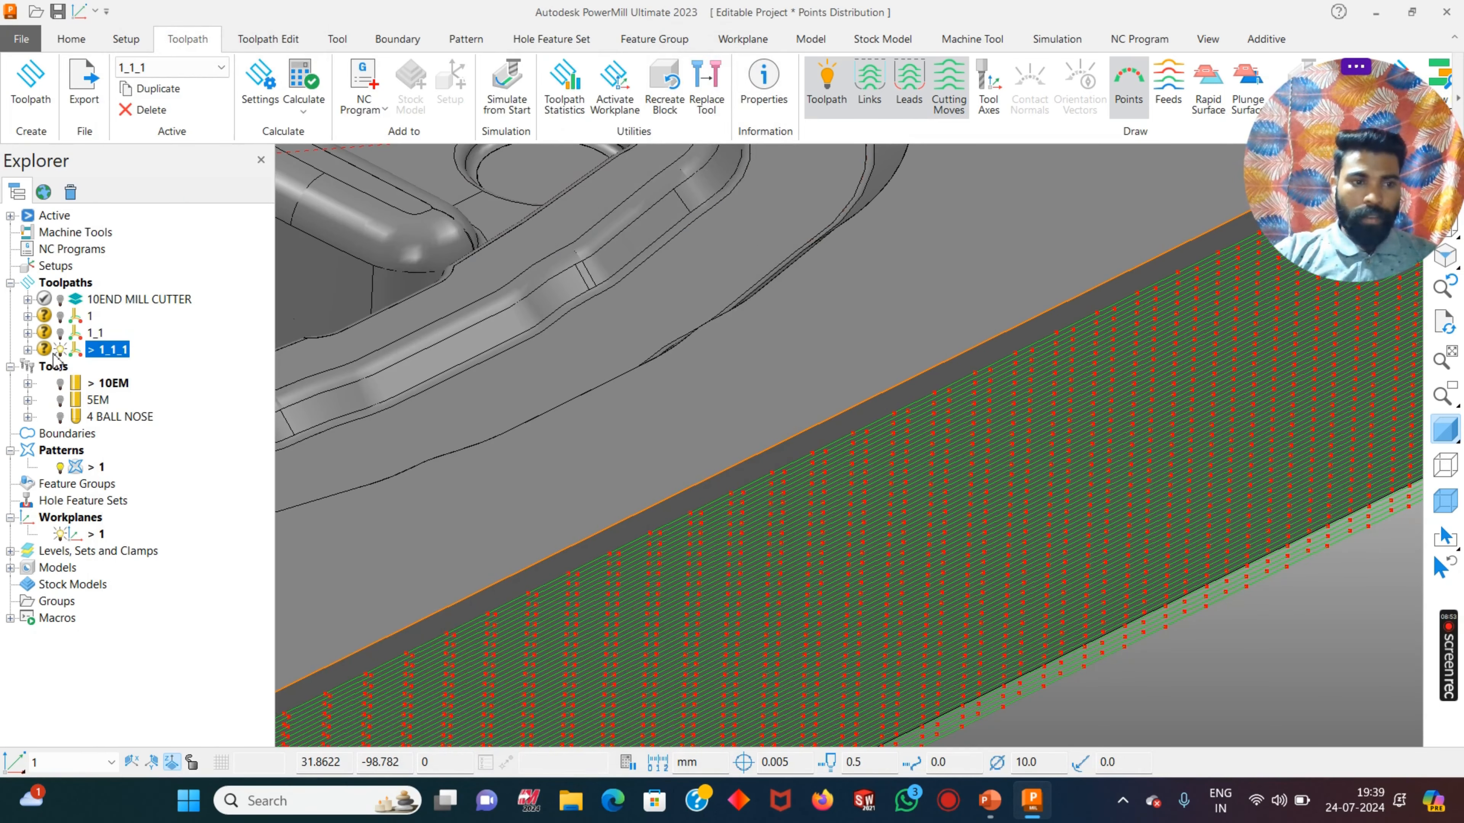
{"action": "right_click", "coordinate": [70, 367]}
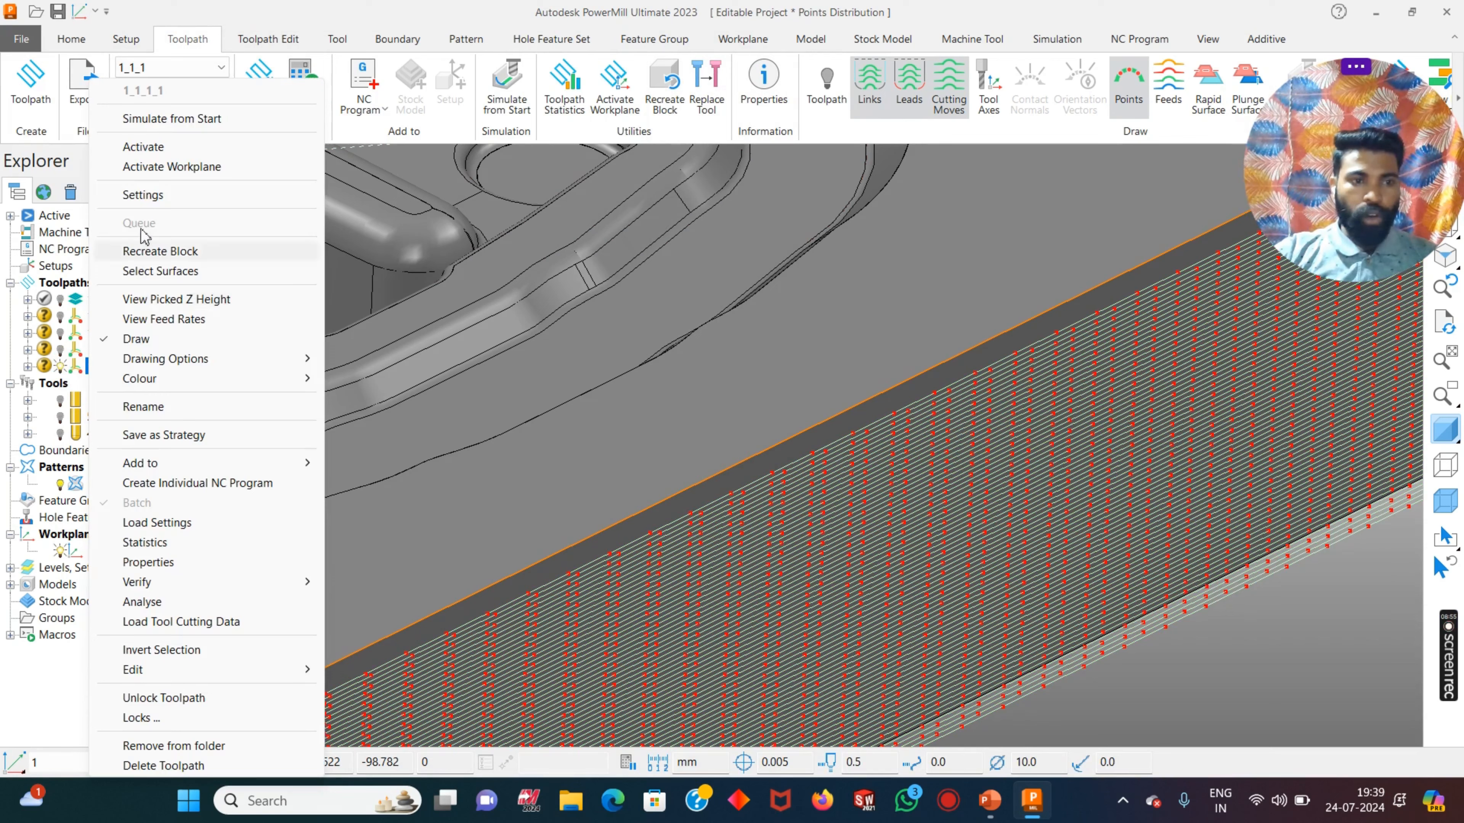
{"action": "left_click", "coordinate": [147, 149]}
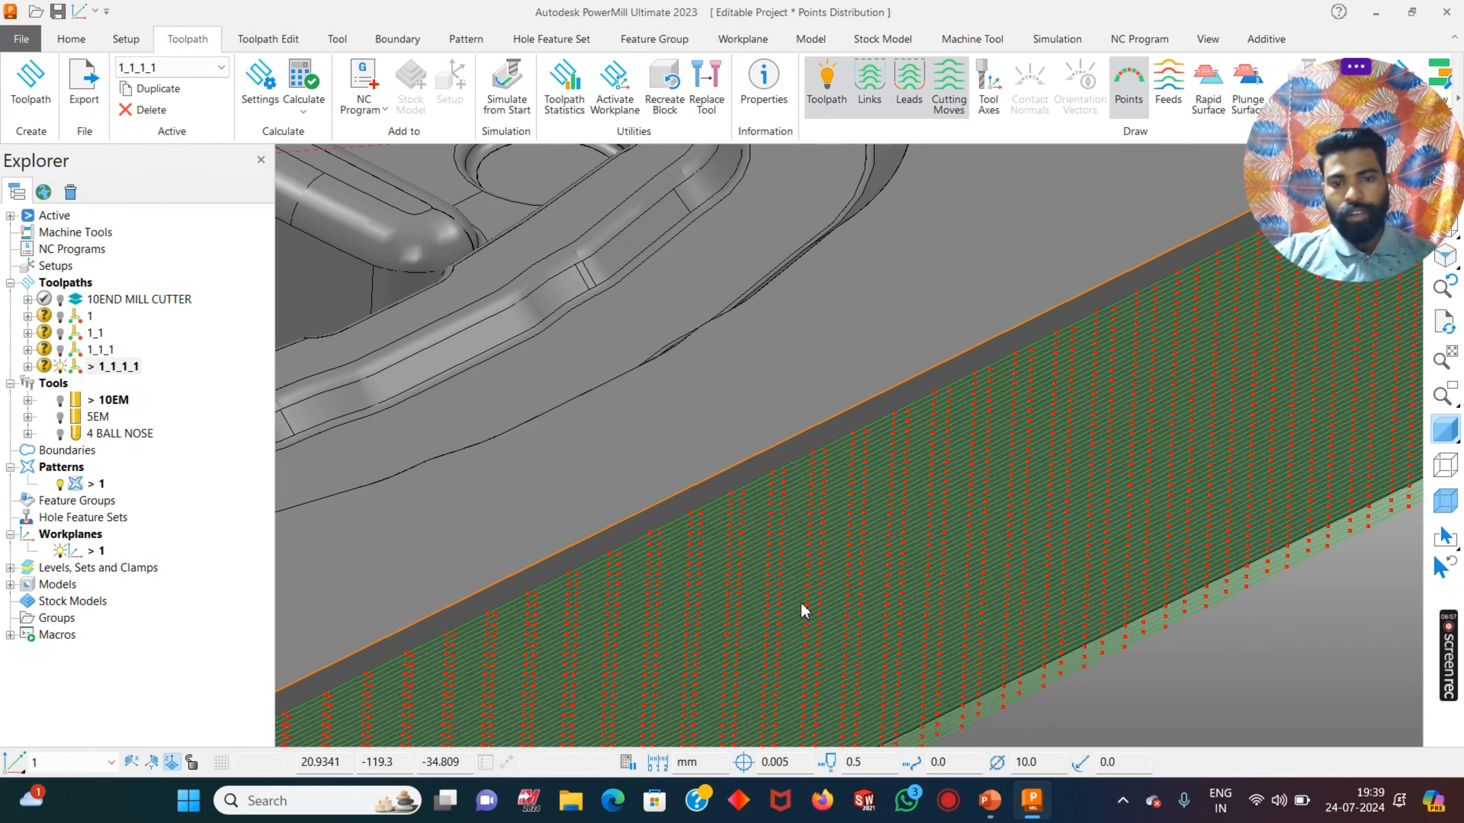
- Open the active toolpath copy for editing, set its point distribution output type to Fit arcs and calculate it
{"action": "double_click", "coordinate": [708, 559]}
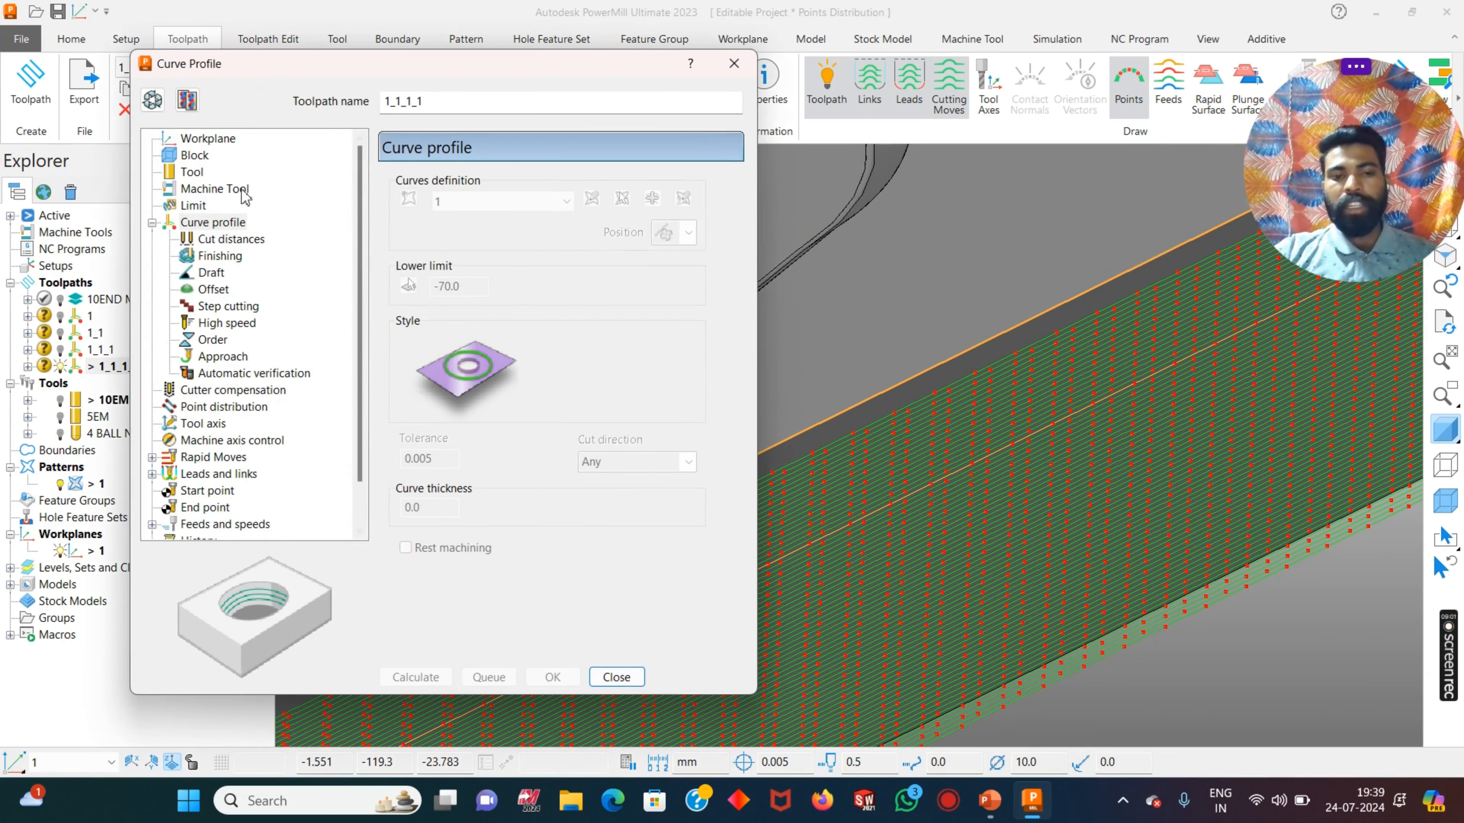
{"action": "left_click", "coordinate": [153, 100]}
{"action": "left_click", "coordinate": [225, 406]}
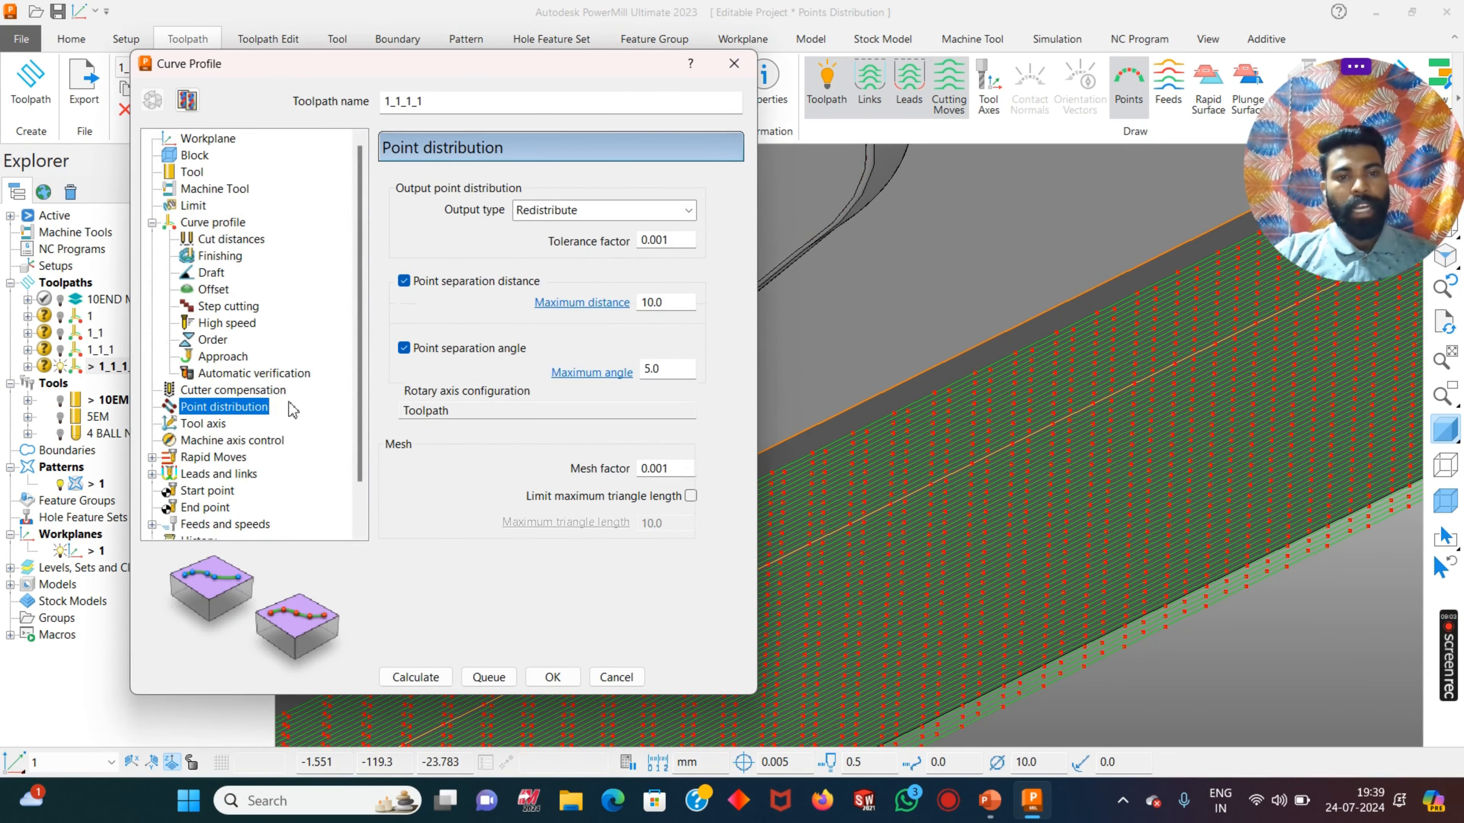
{"action": "left_click", "coordinate": [579, 217]}
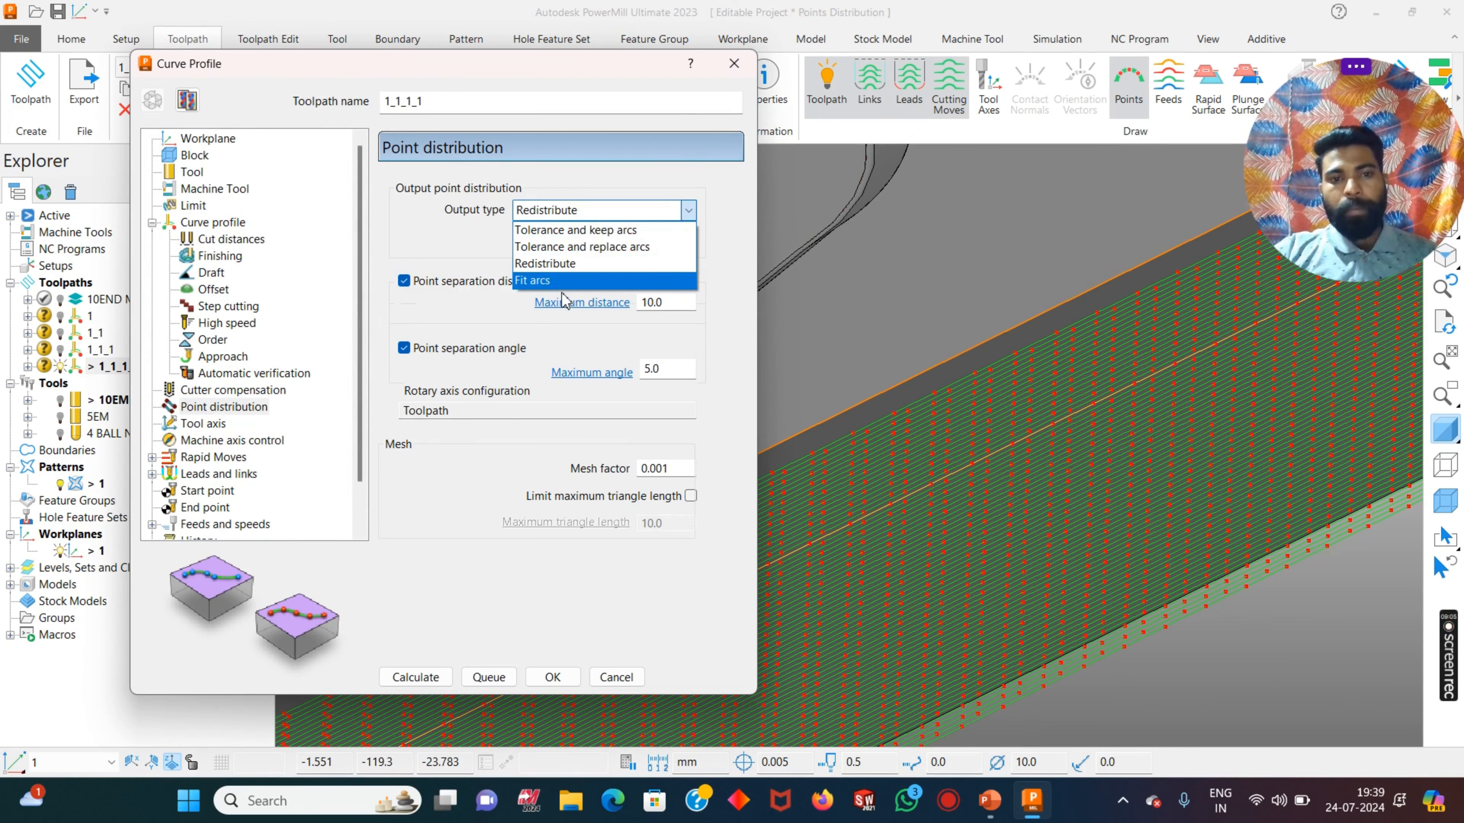
{"action": "left_click", "coordinate": [557, 288]}
{"action": "scroll", "coordinate": [1199, 519], "scroll_direction": "down", "scroll_amount": 8}
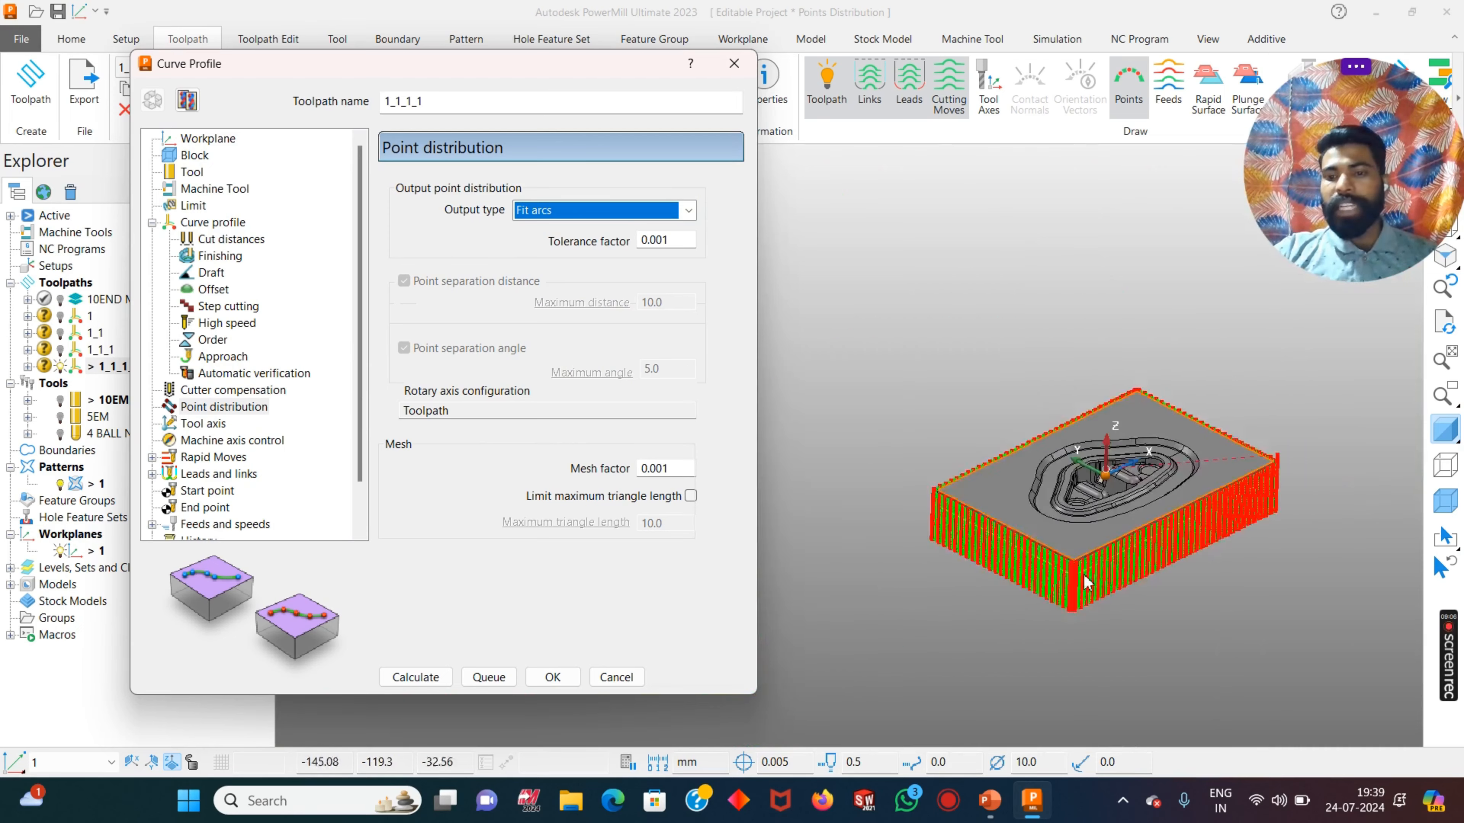
{"action": "scroll", "coordinate": [1072, 579], "scroll_direction": "up", "scroll_amount": 6}
{"action": "left_click", "coordinate": [417, 677]}
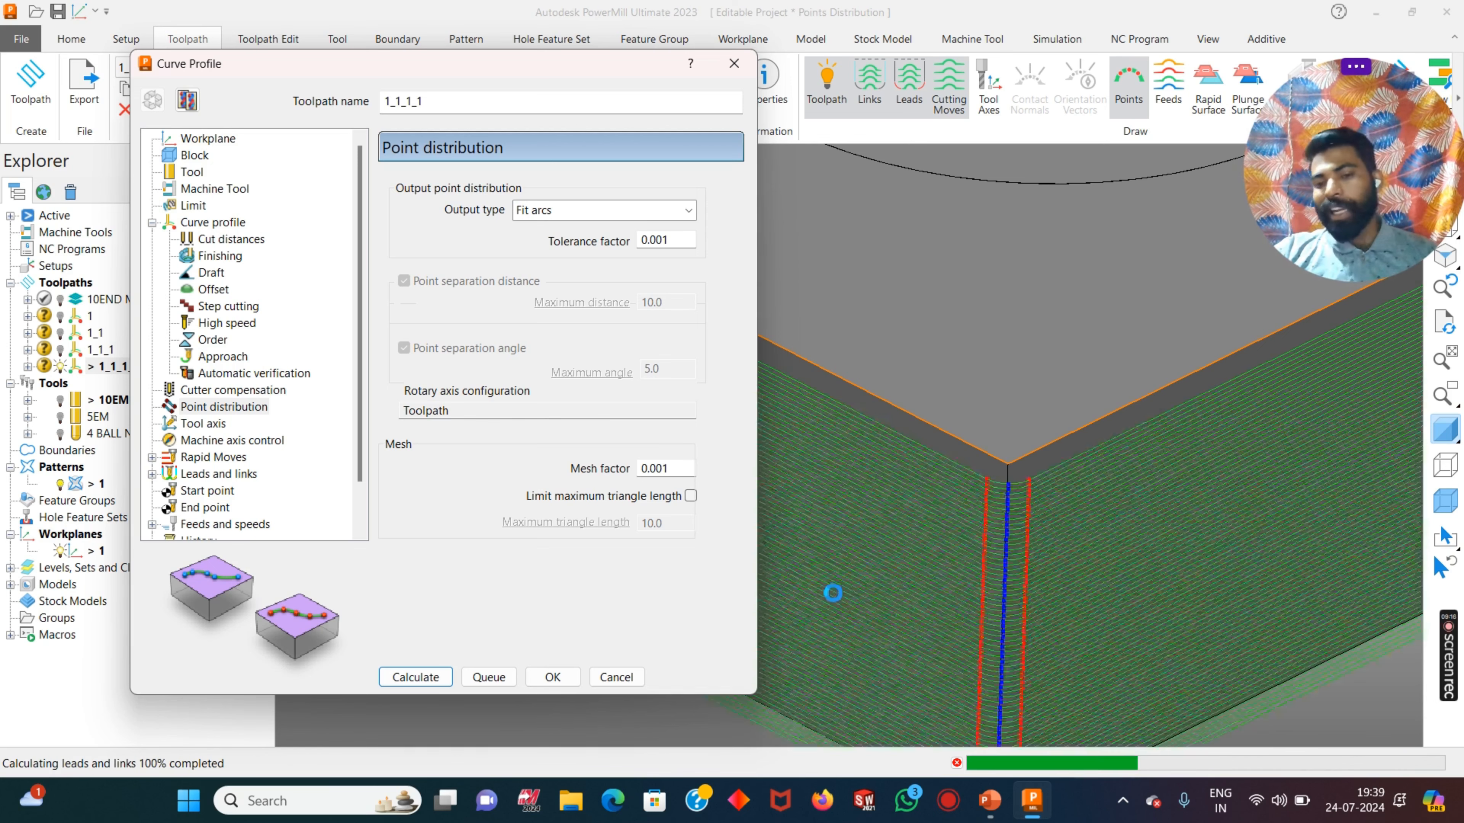
- Examine the Fit arcs toolpath's points on the block's corner arcs and where the toolpath enters the block
{"action": "scroll", "coordinate": [1031, 617], "scroll_direction": "up", "scroll_amount": 6}
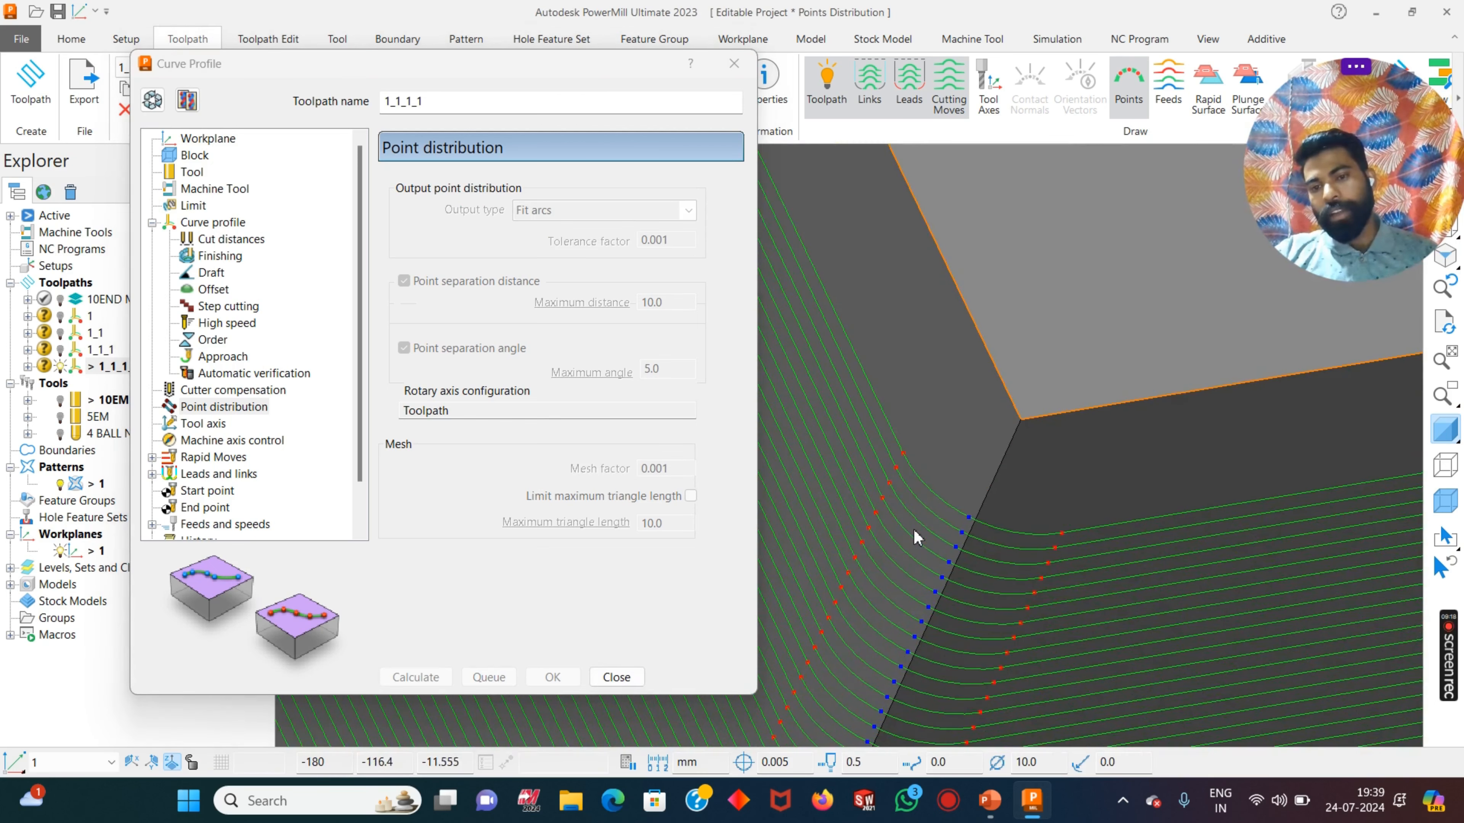
{"action": "scroll", "coordinate": [913, 539], "scroll_direction": "down", "scroll_amount": 6}
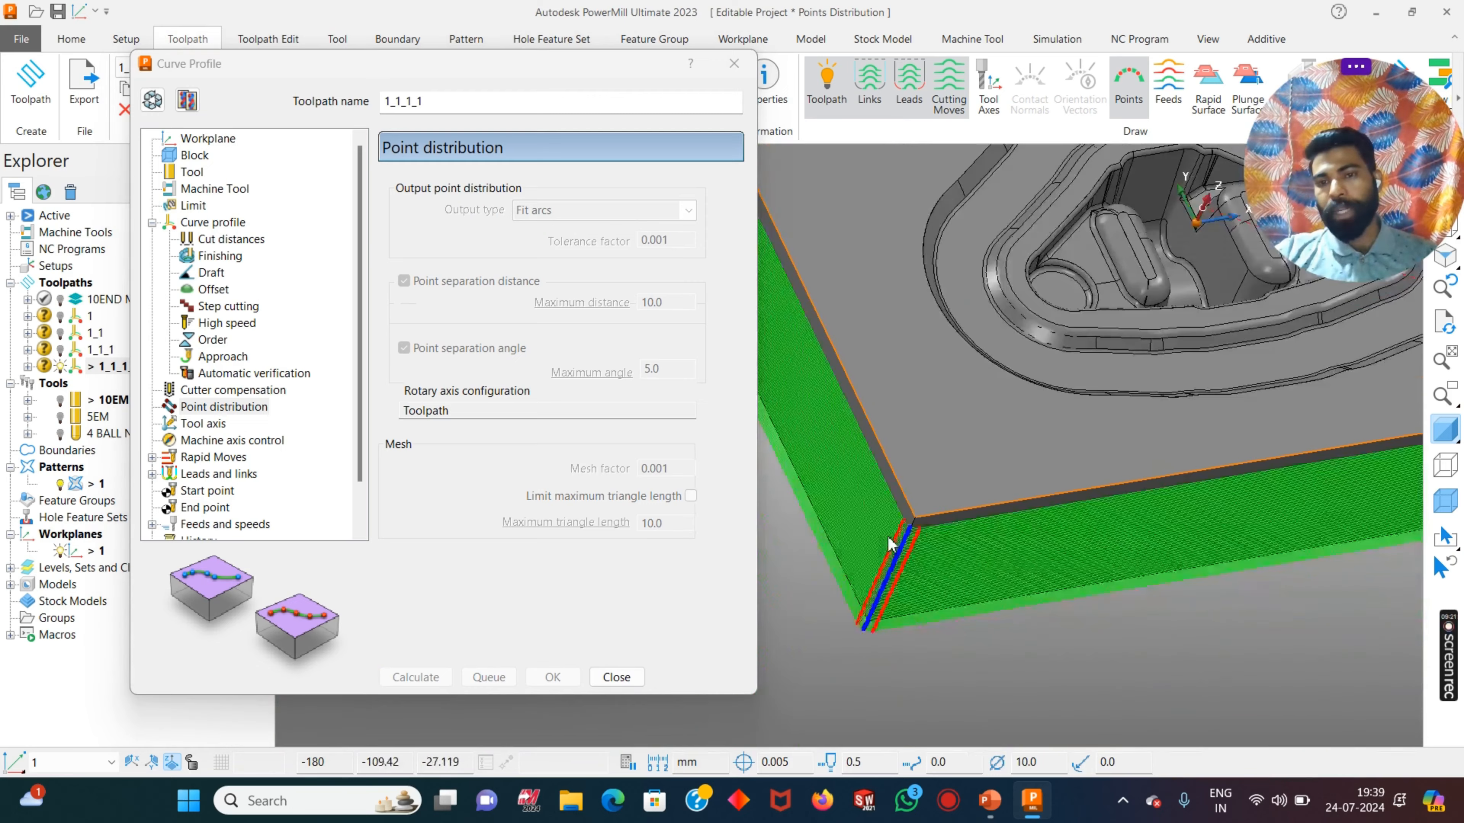
{"action": "scroll", "coordinate": [891, 544], "scroll_direction": "down", "scroll_amount": 5}
{"action": "scroll", "coordinate": [1230, 534], "scroll_direction": "up", "scroll_amount": 6}
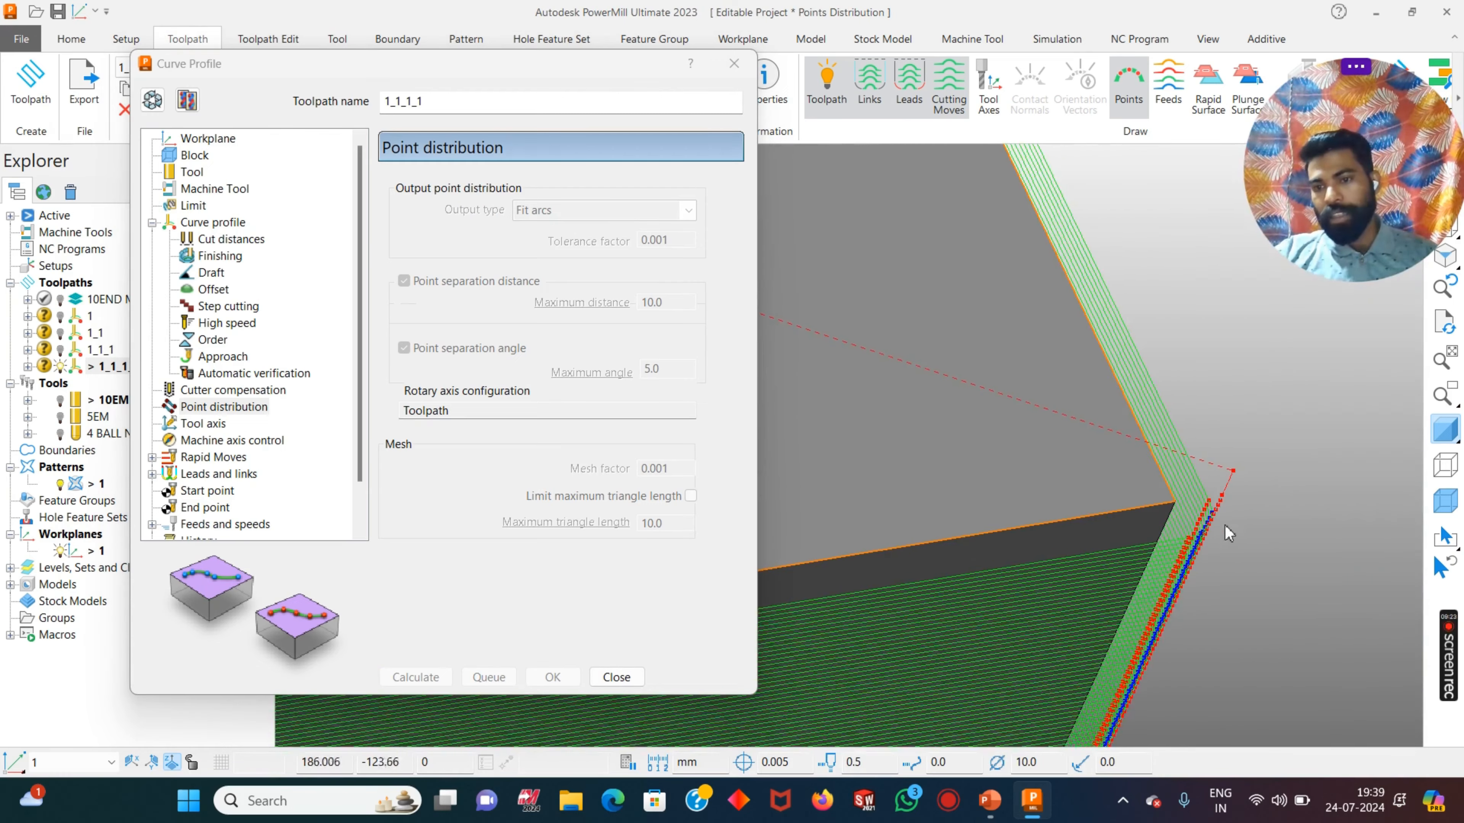
{"action": "scroll", "coordinate": [1229, 533], "scroll_direction": "up", "scroll_amount": 5}
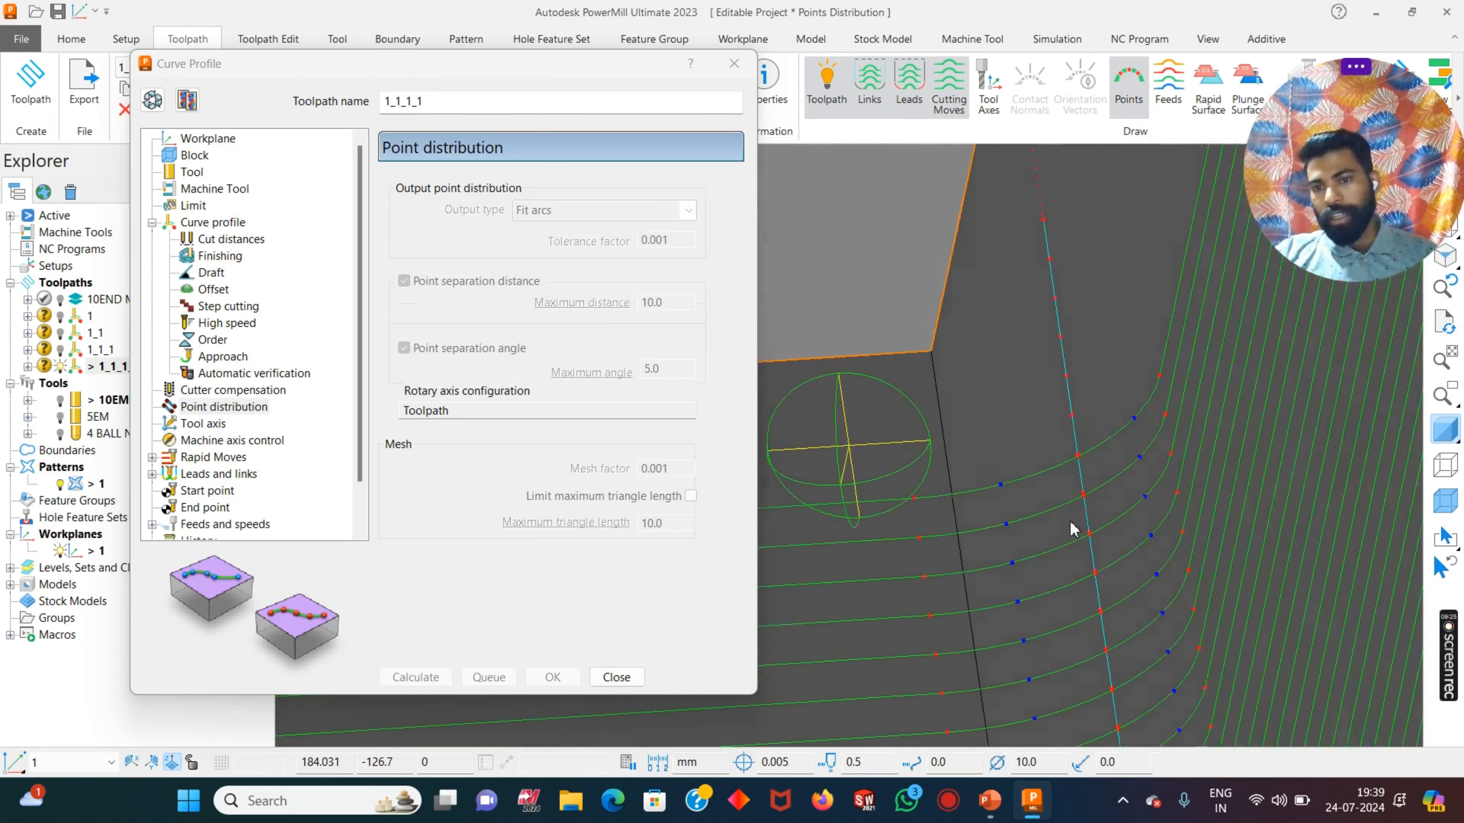
{"action": "scroll", "coordinate": [1071, 529], "scroll_direction": "up", "scroll_amount": 2}
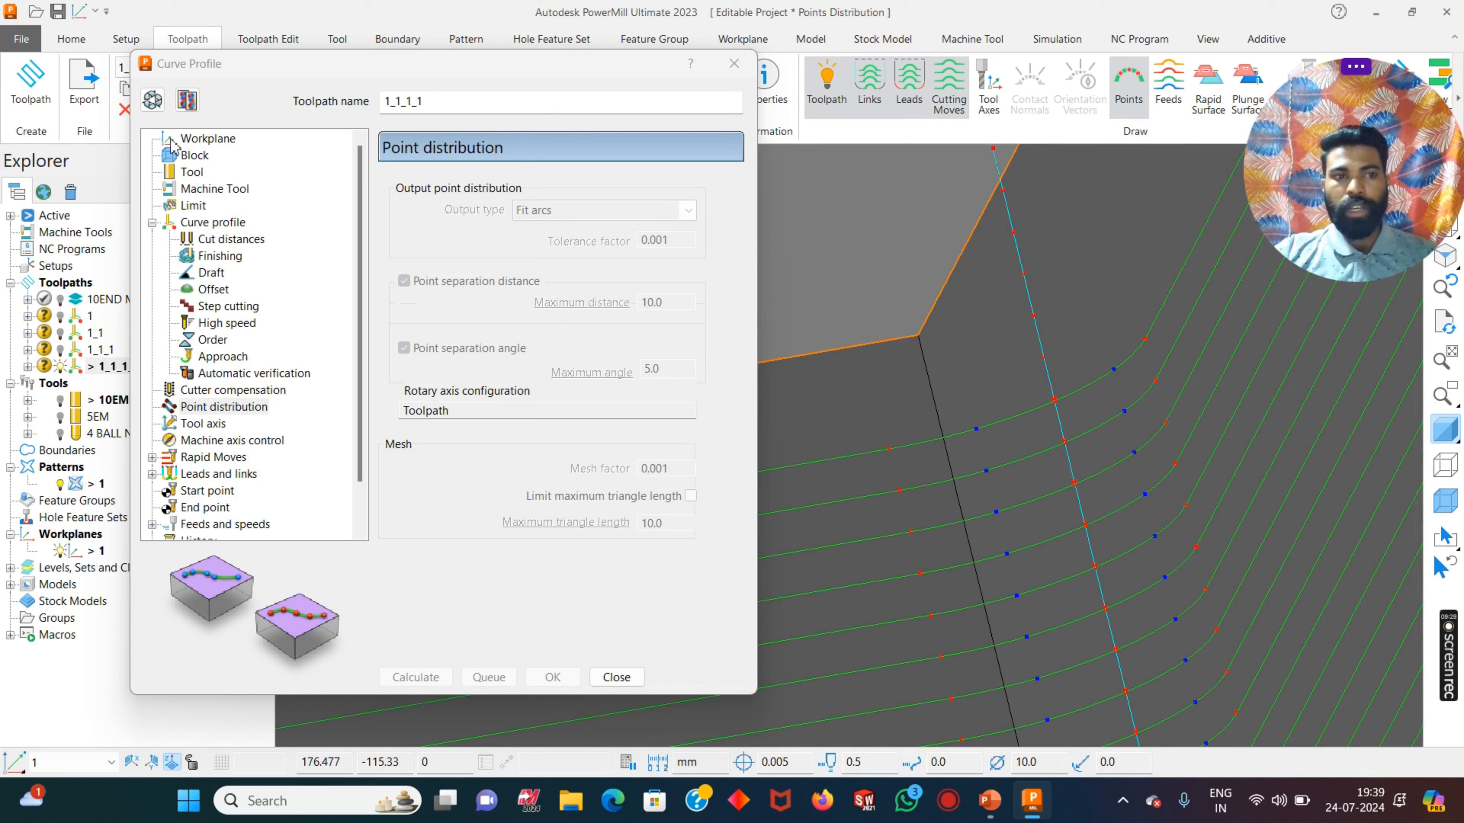
- Reopen the Fit arcs toolpath for editing, set tolerance factor and mesh factor to 0.01, recalculate it and close its settings
{"action": "left_click", "coordinate": [153, 101]}
{"action": "left_click_drag", "start_coordinate": [680, 241], "coordinate": [502, 233]}
{"action": "type", "text": "0."}
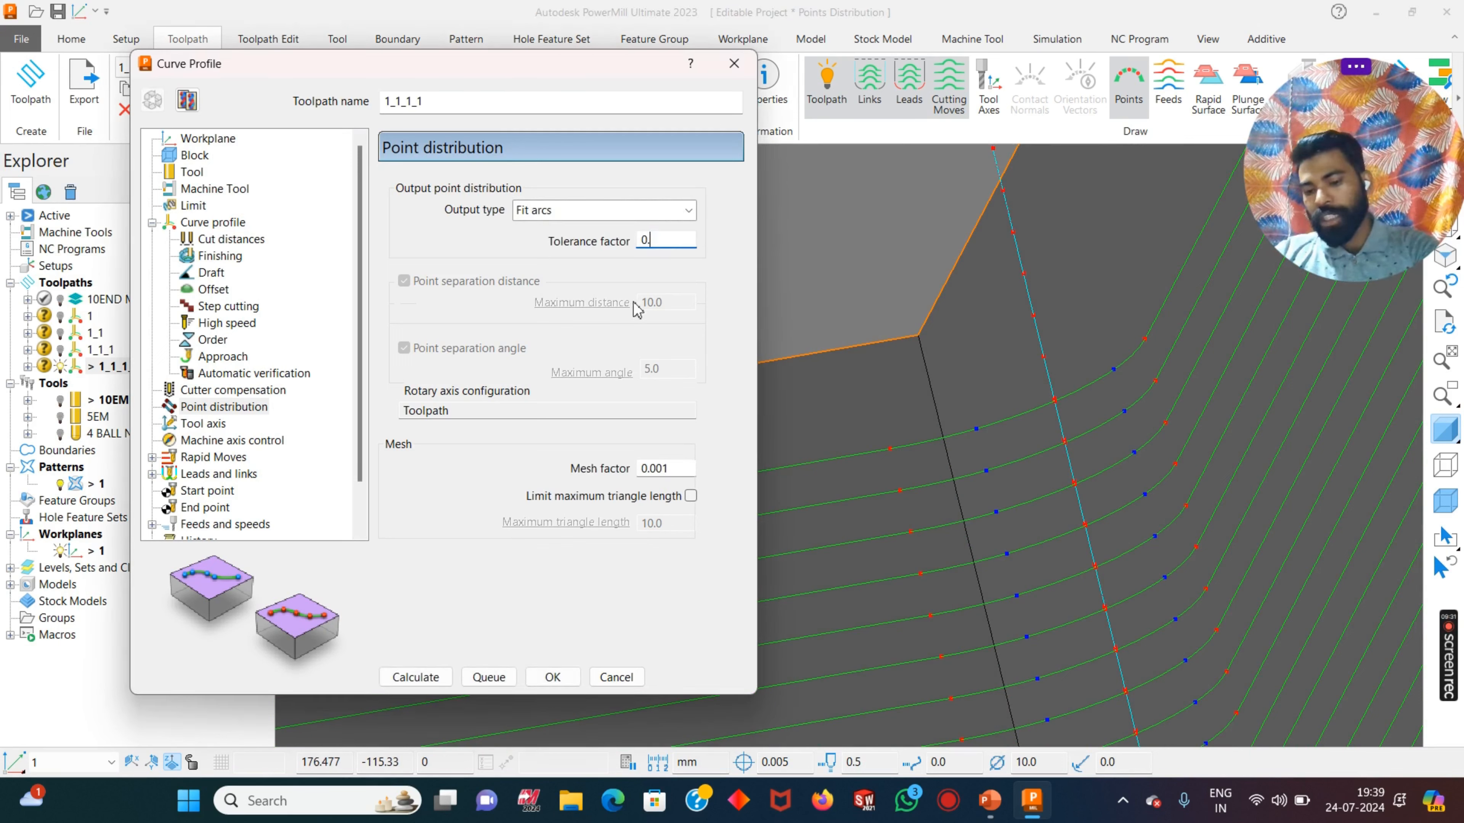
{"action": "type", "text": "010"}
{"action": "key", "text": "Return"}
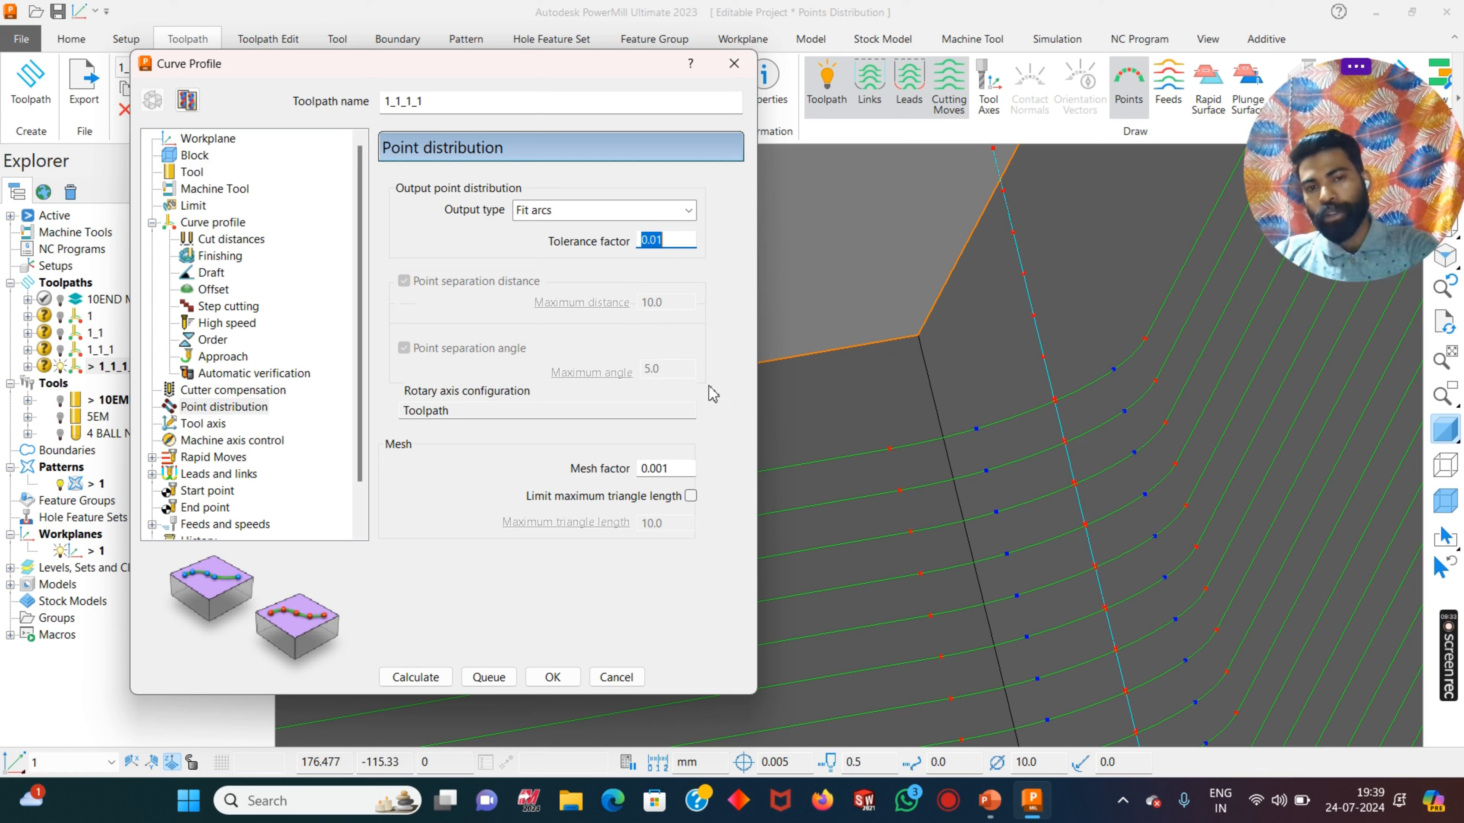
{"action": "left_click_drag", "start_coordinate": [677, 468], "coordinate": [637, 468]}
{"action": "type", "text": "0."}
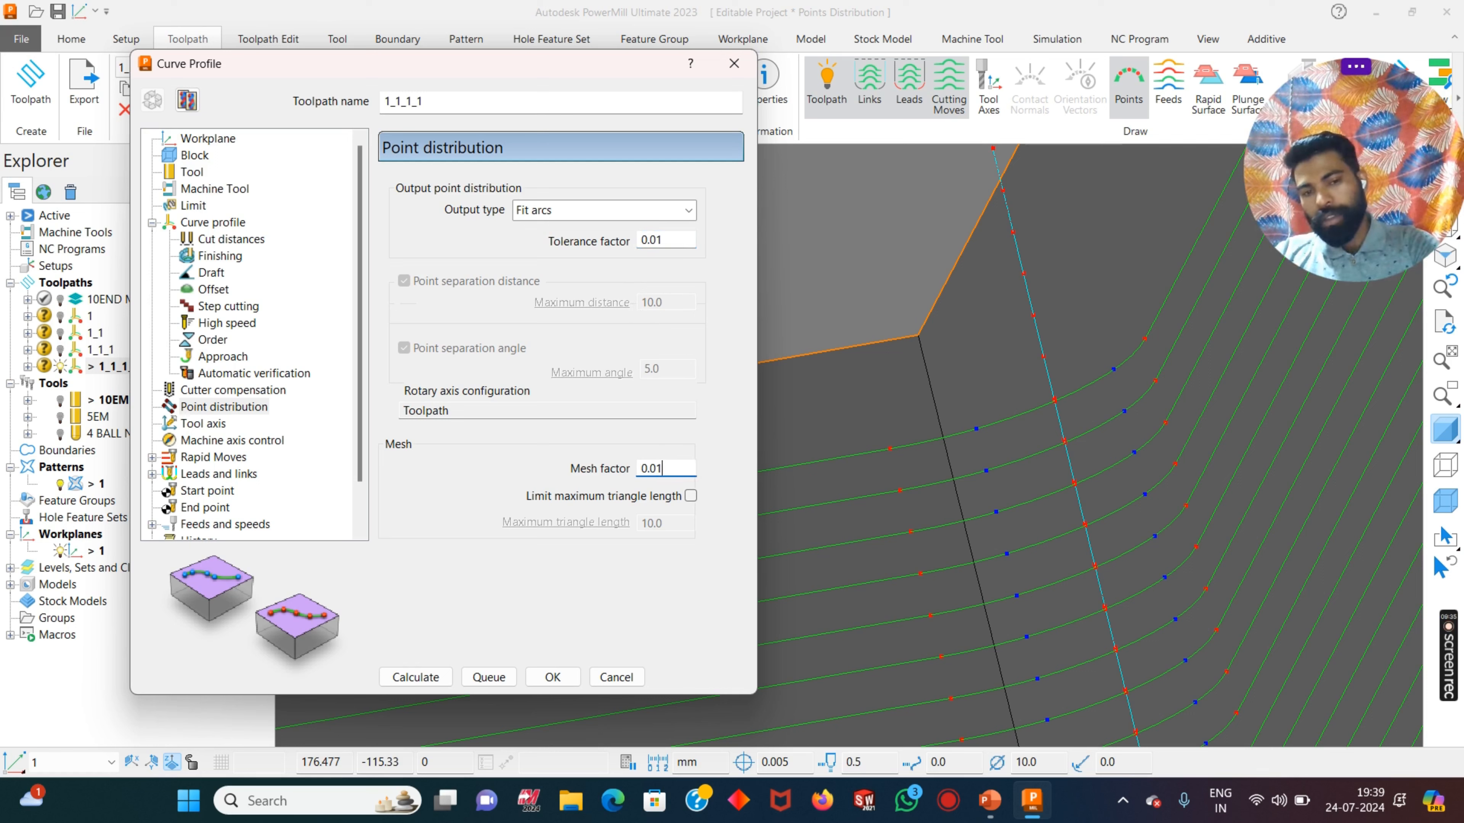
{"action": "left_click", "coordinate": [416, 677]}
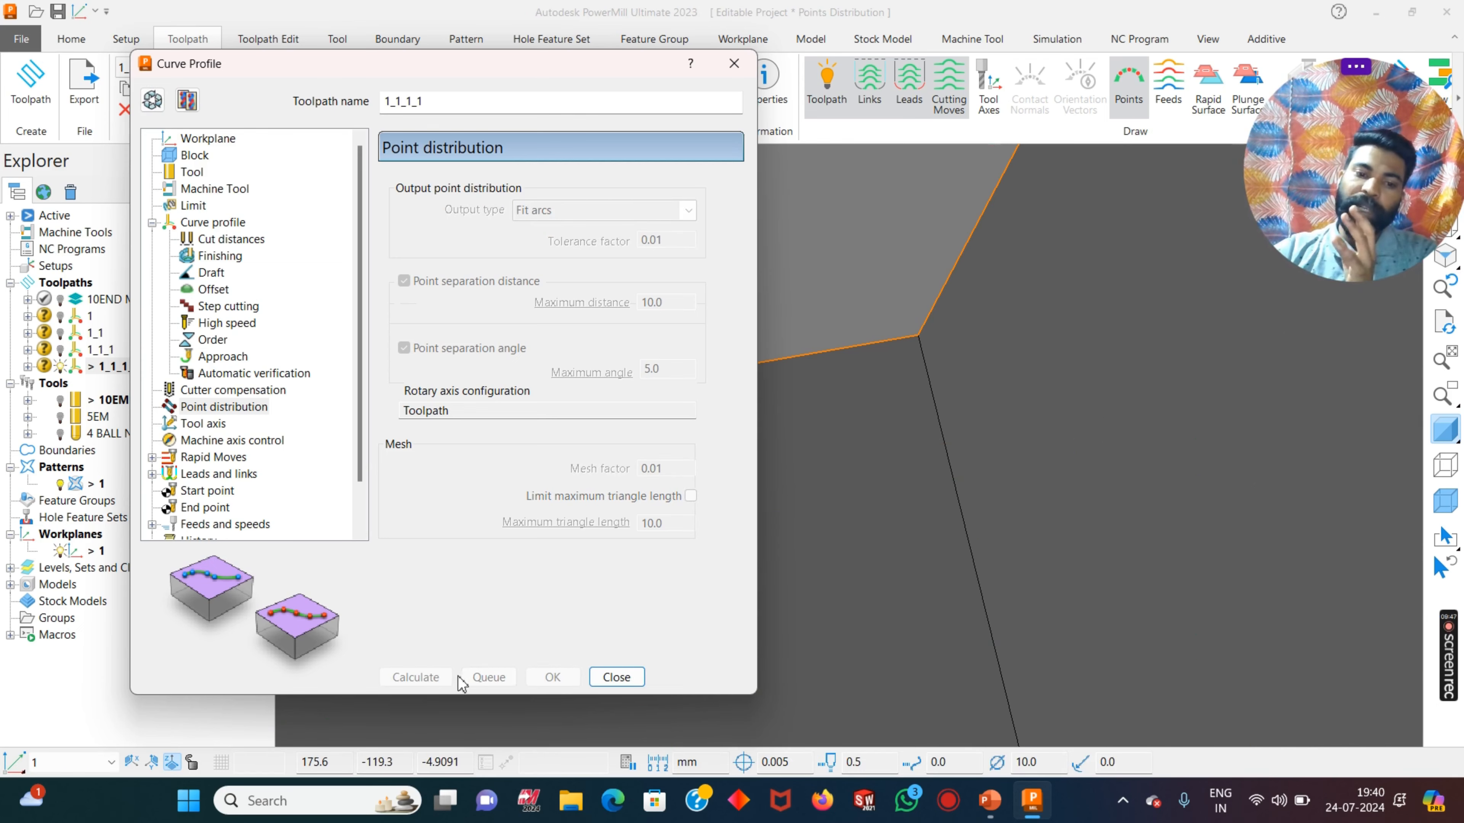
{"action": "left_click", "coordinate": [615, 677]}
- Examine the recalculated Fit arcs toolpath's points at the block's corners and along its side walls
{"action": "scroll", "coordinate": [959, 514], "scroll_direction": "down", "scroll_amount": 6}
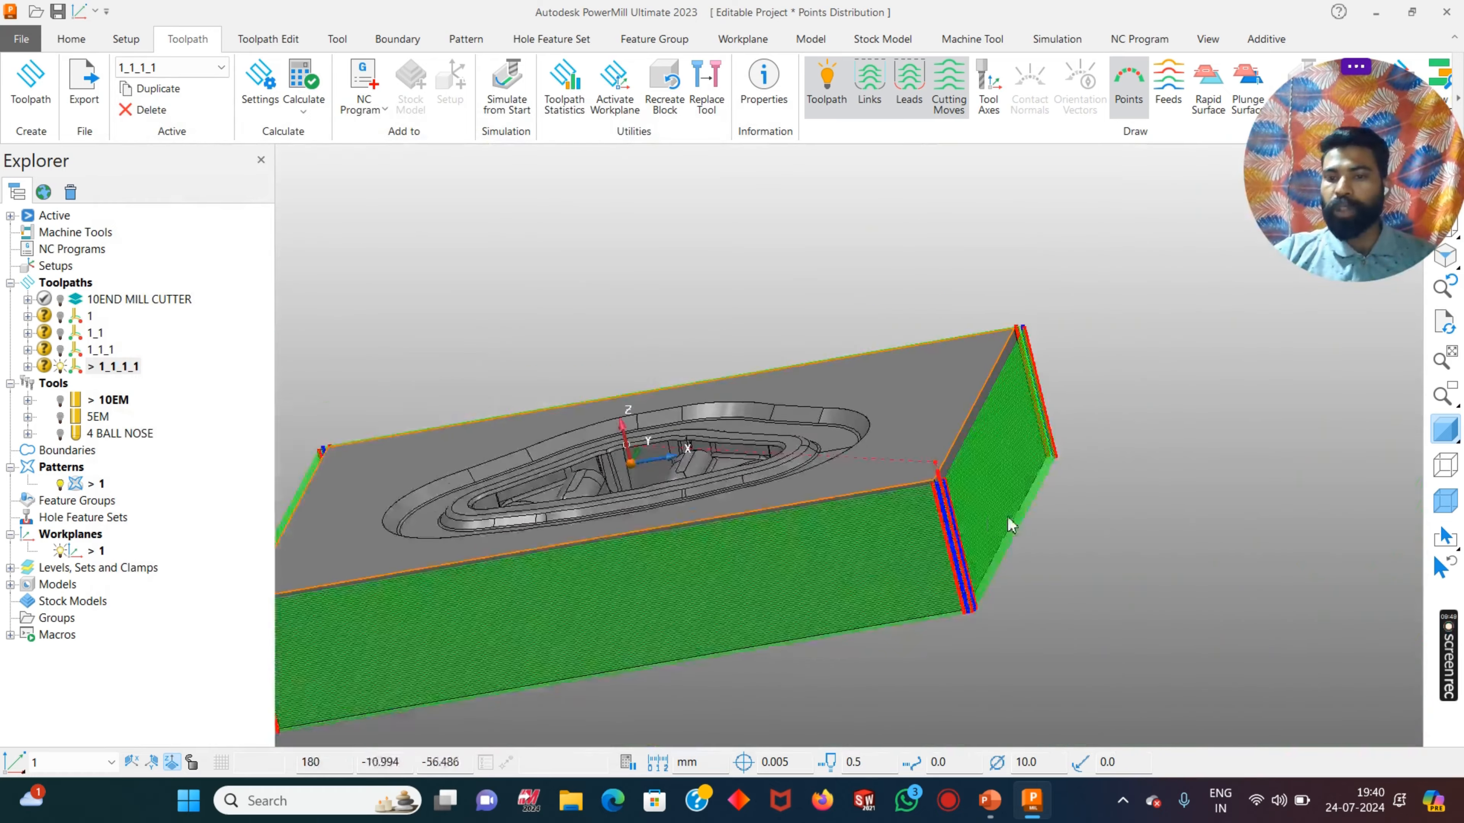
{"action": "middle_click_drag", "start_coordinate": [1010, 523], "coordinate": [982, 620]}
{"action": "scroll", "coordinate": [1144, 323], "scroll_direction": "up", "scroll_amount": 6}
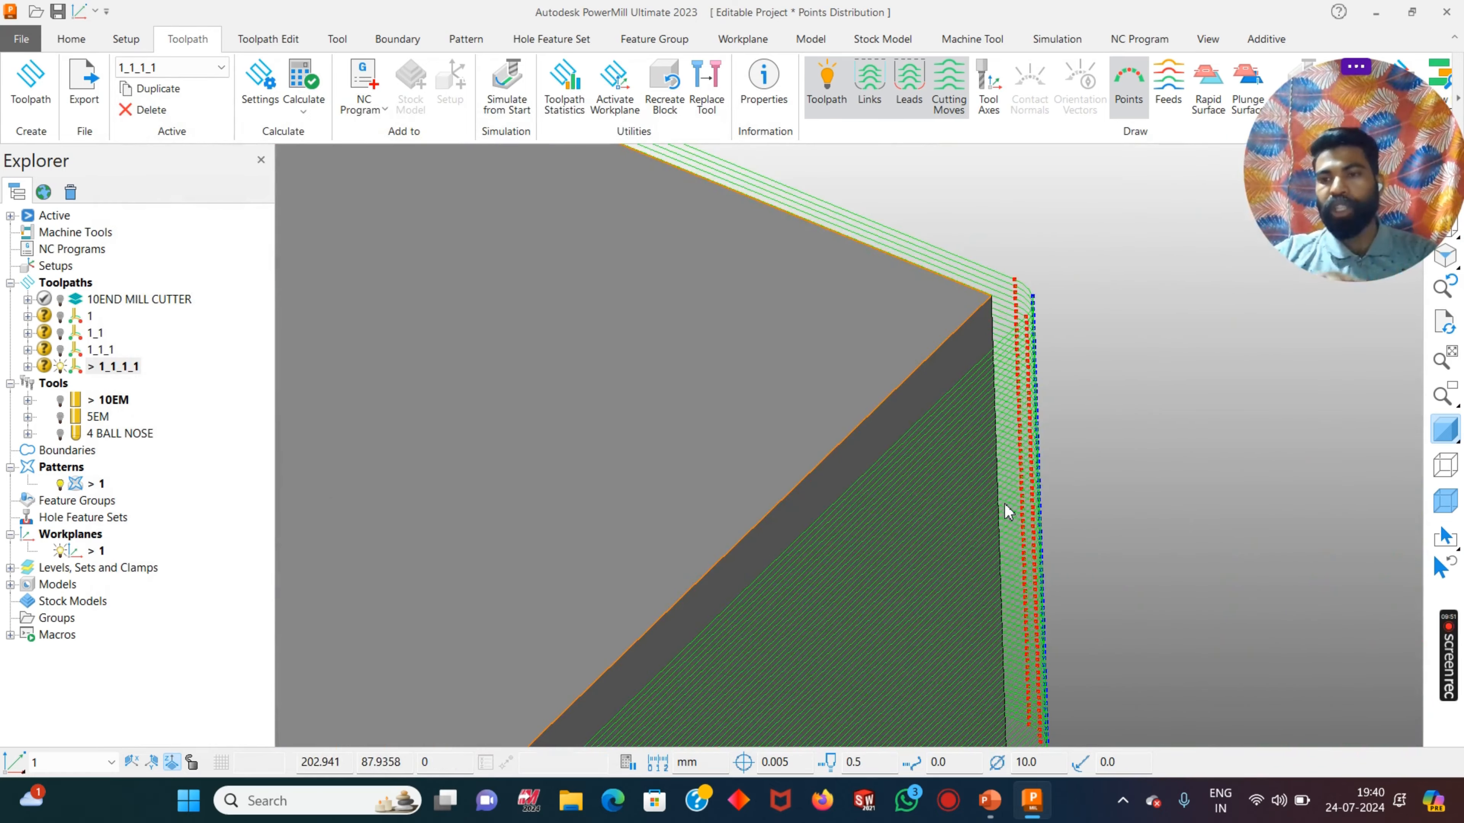
{"action": "scroll", "coordinate": [1004, 502], "scroll_direction": "down", "scroll_amount": 5}
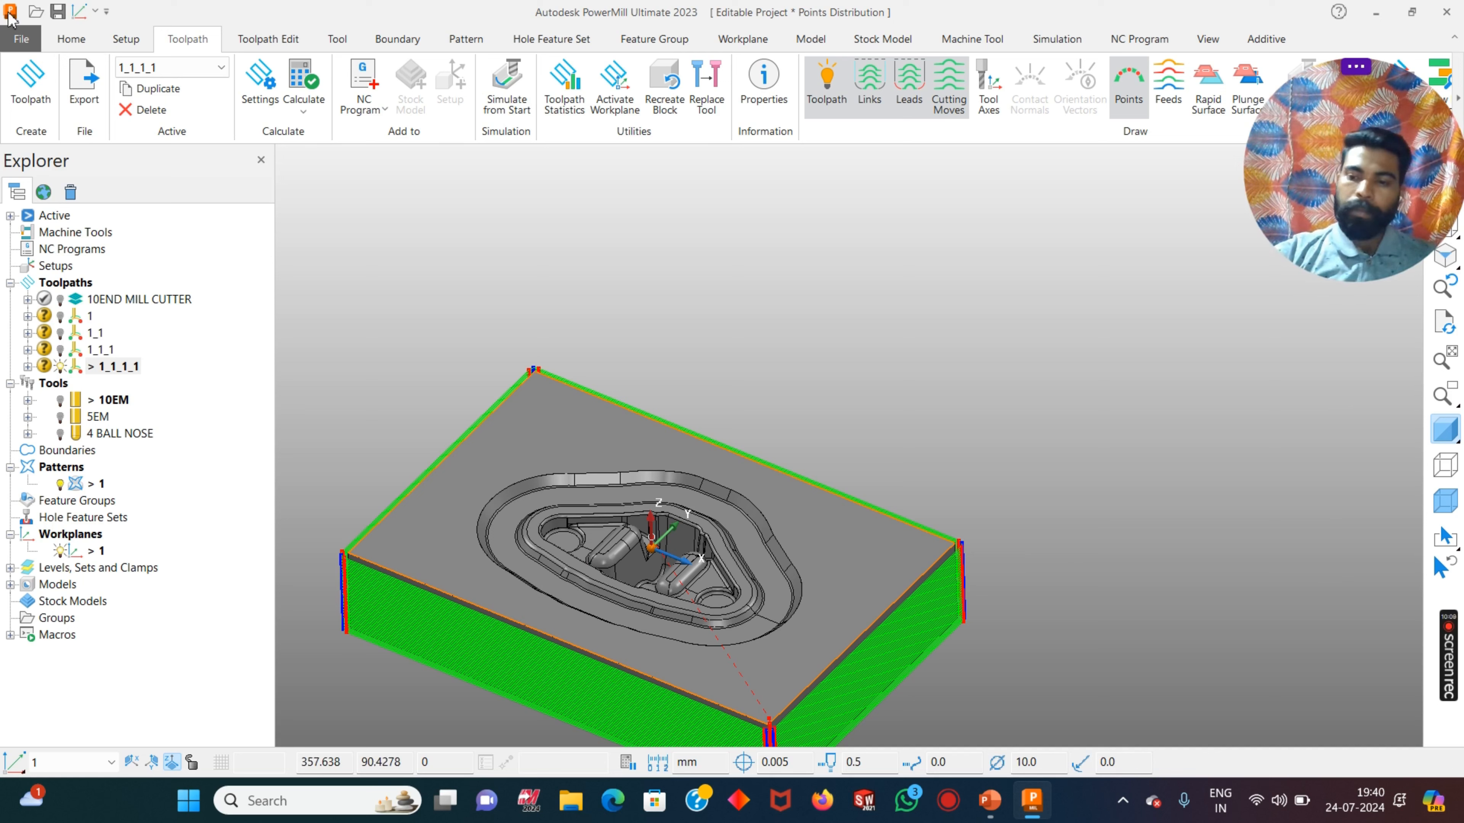
{"action": "mouse_move", "coordinate": [1458, 641]}
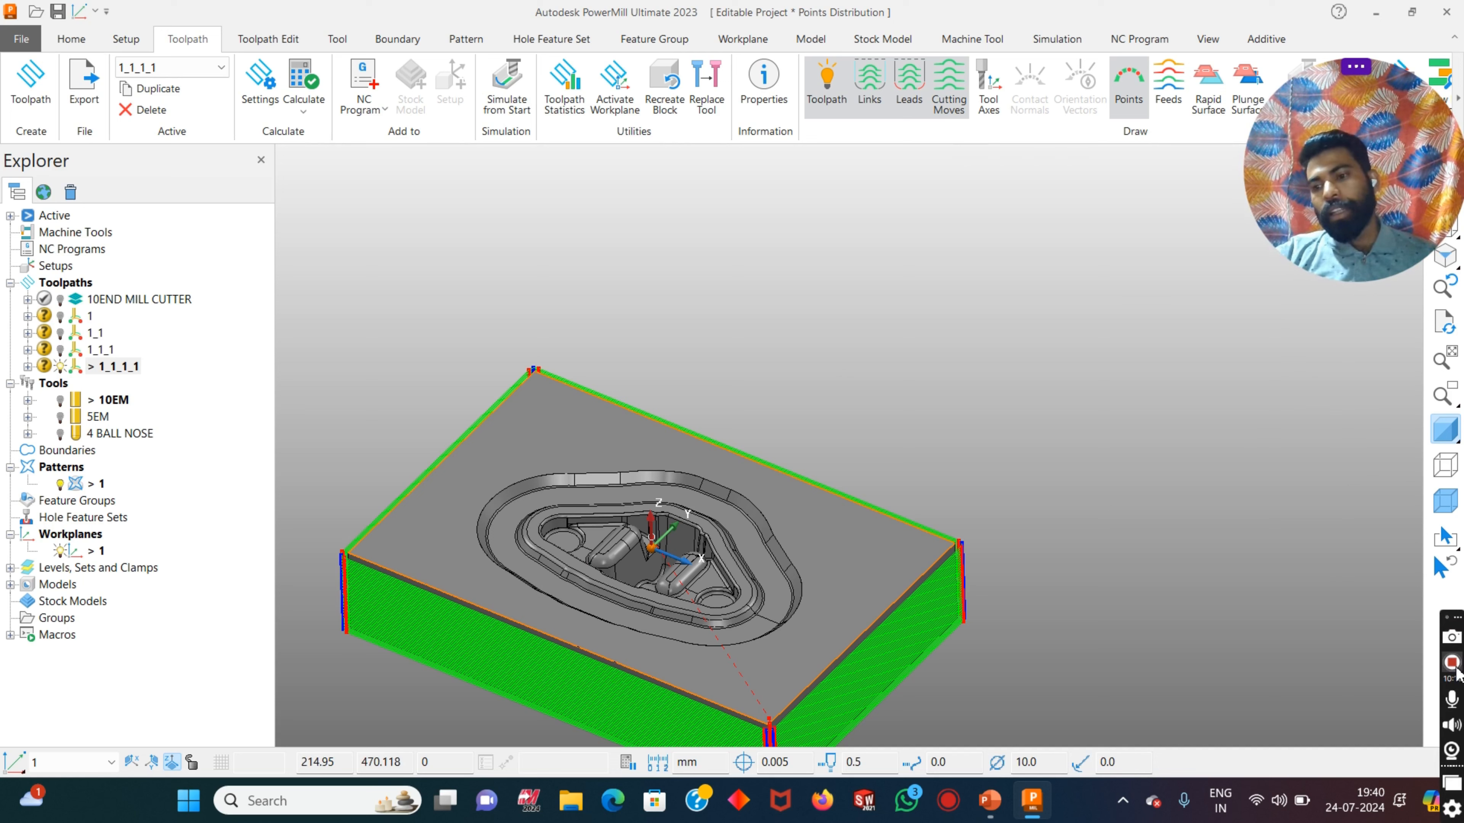